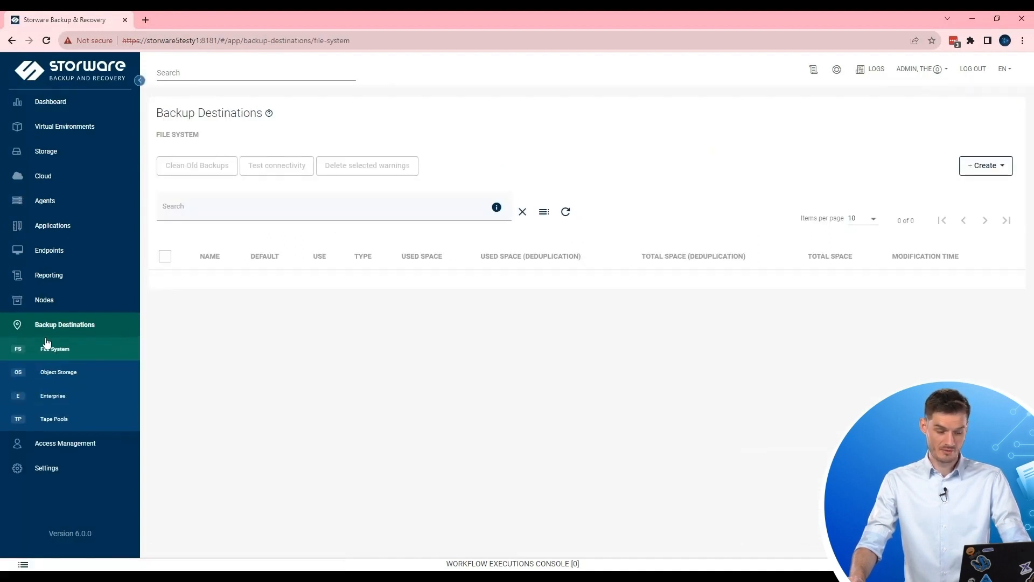
Start a File System (Synthetic) backup destination and name it File System.
left_click(1008, 172)
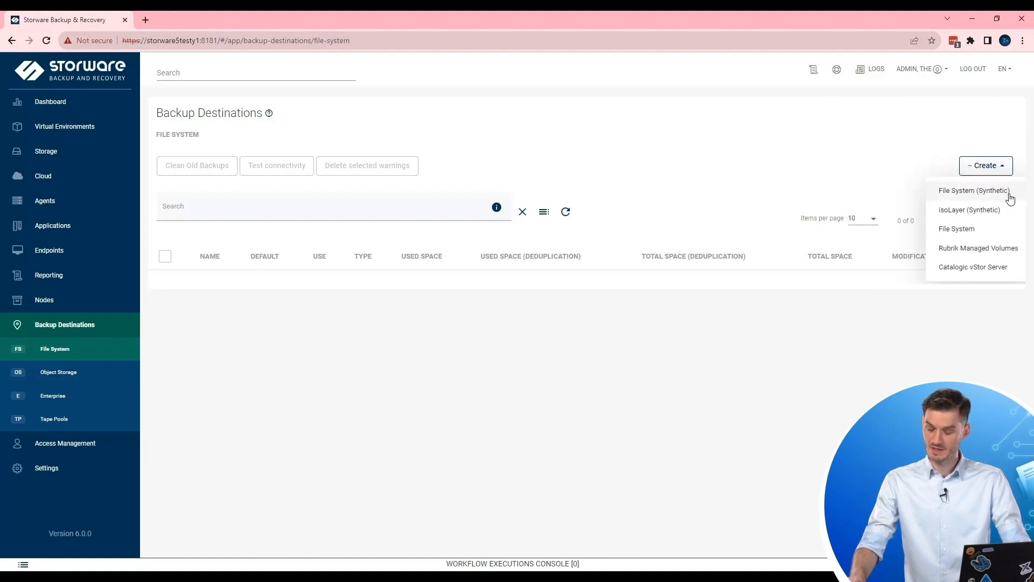
left_click(1010, 199)
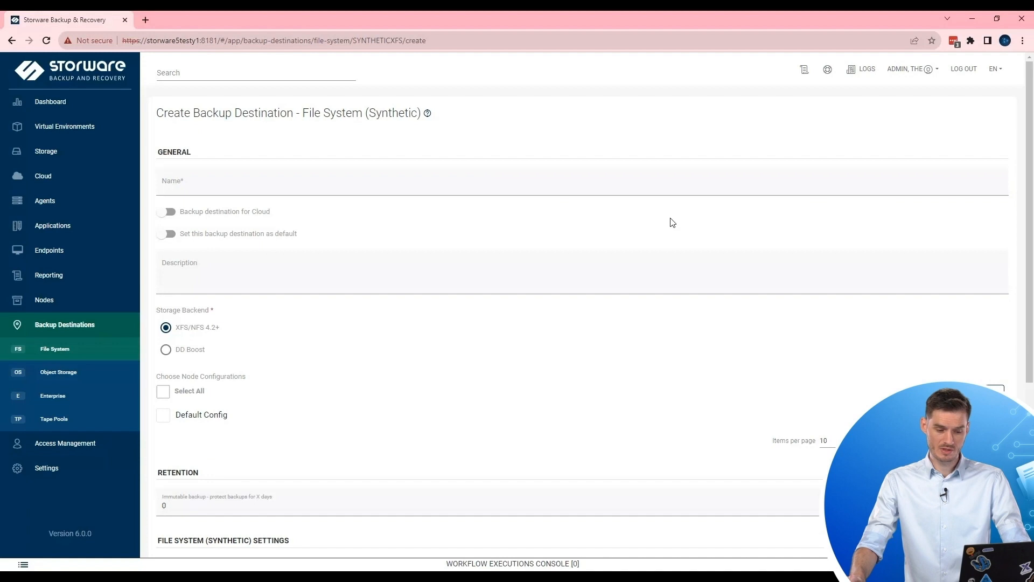
left_click(652, 188)
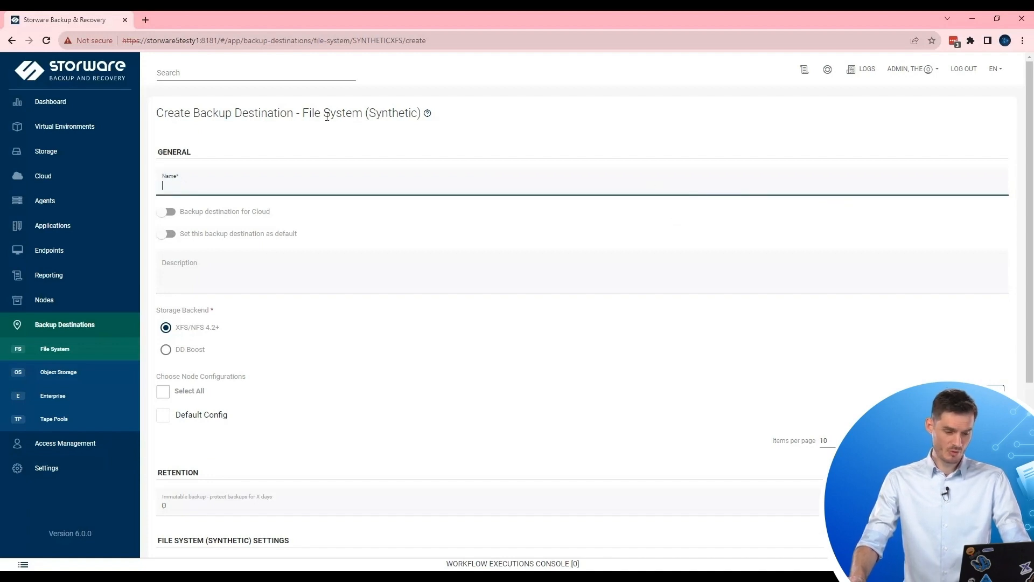
left_click_drag(305, 111, 368, 129)
key("ctrl+c")
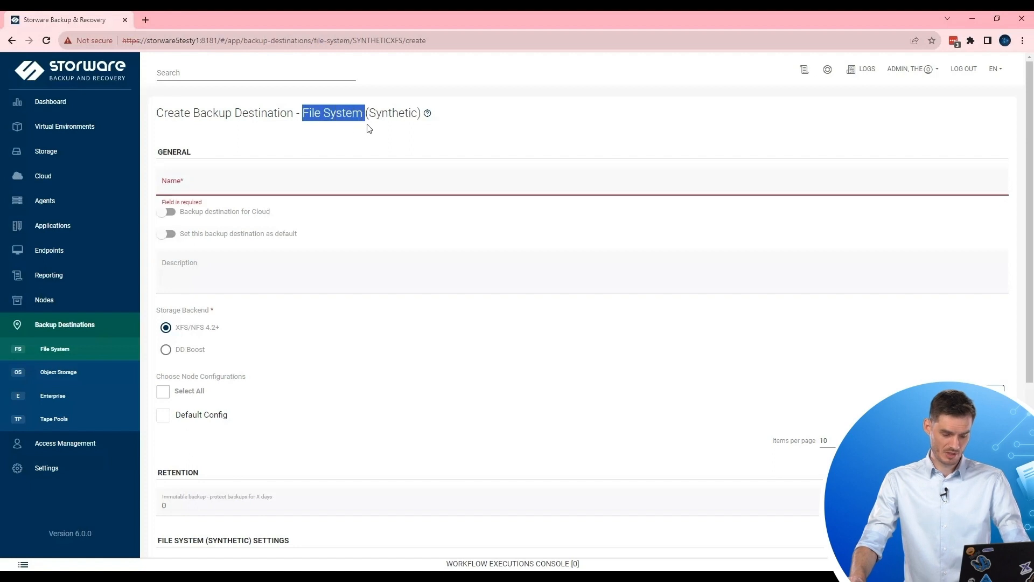
left_click(183, 177)
key("ctrl+v")
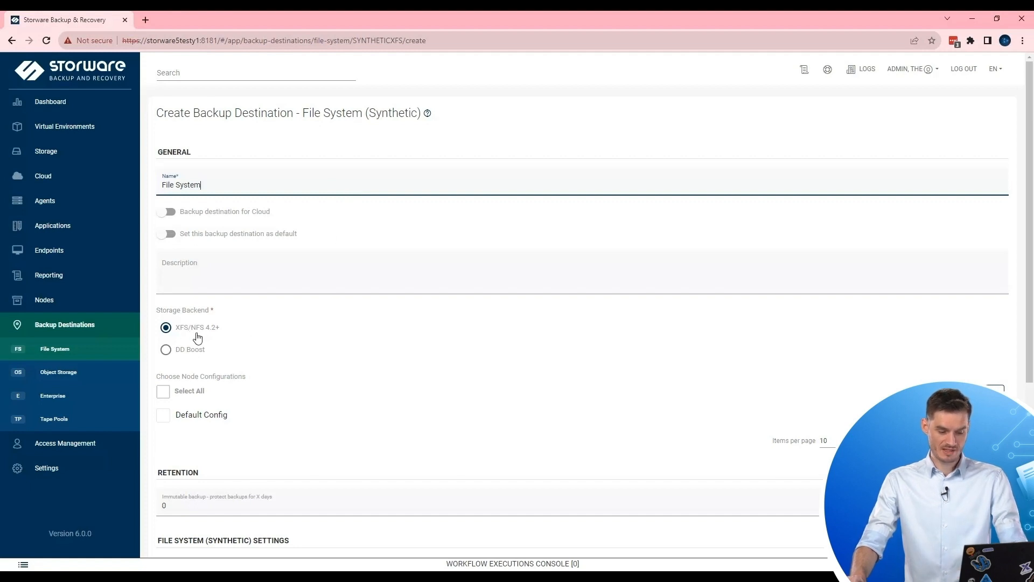
Assign it to the Default Config node with path /vprotect_data/backups and save it.
scroll(344, 339, "down", 2)
scroll(365, 339, "down", 1)
left_click(163, 253)
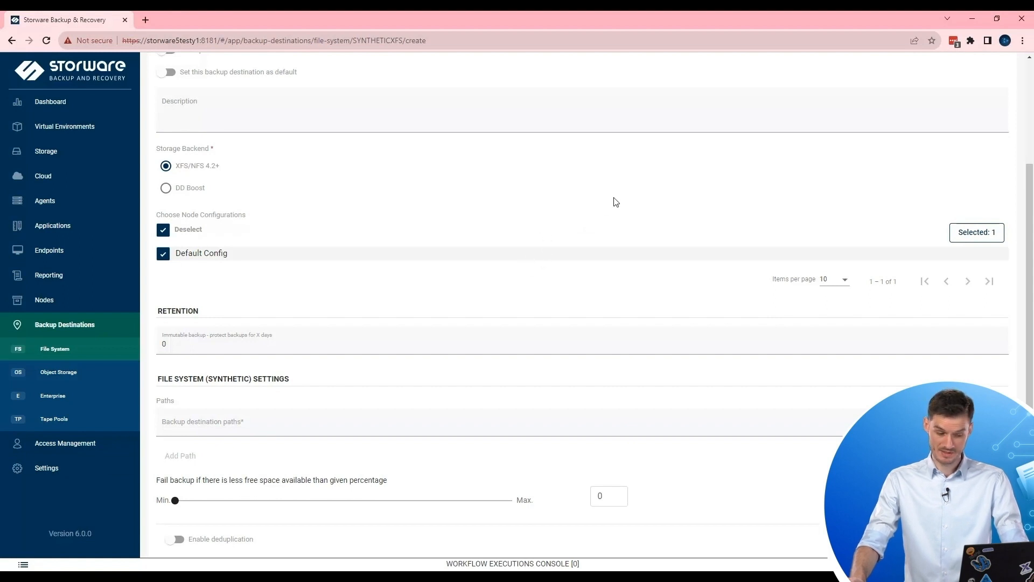
scroll(616, 201, "down", 2)
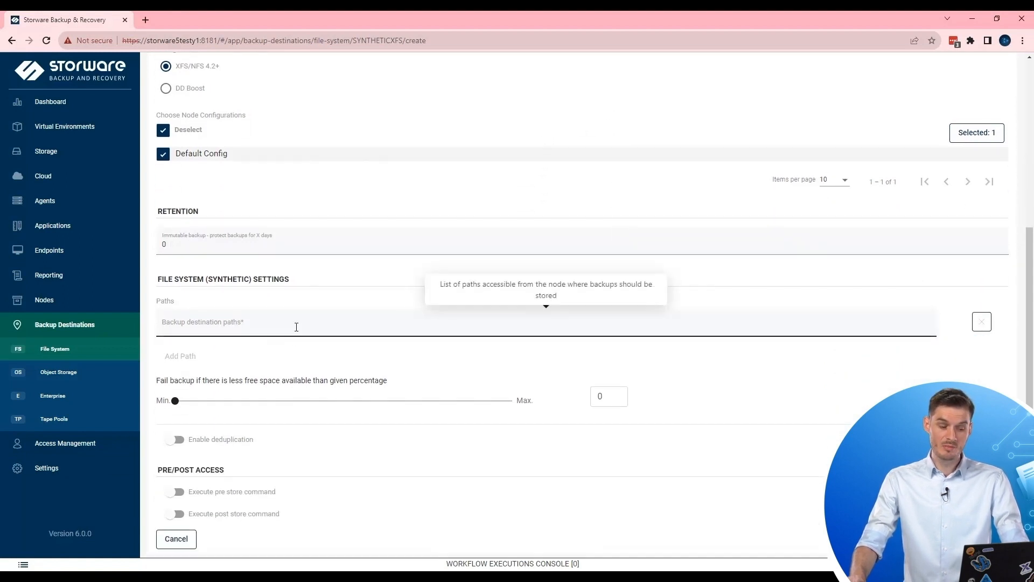
left_click(296, 327)
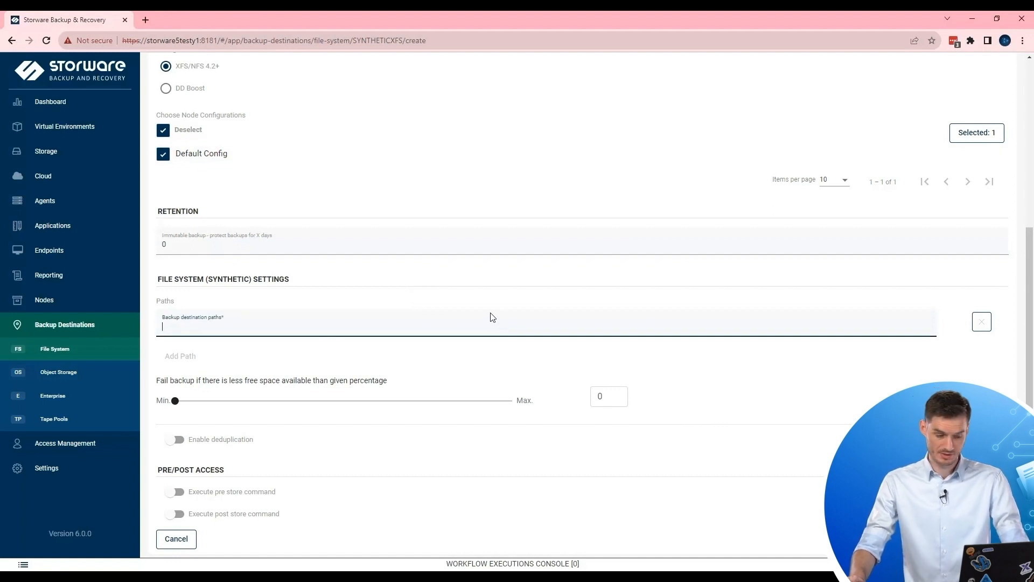
type("/v")
key("Return")
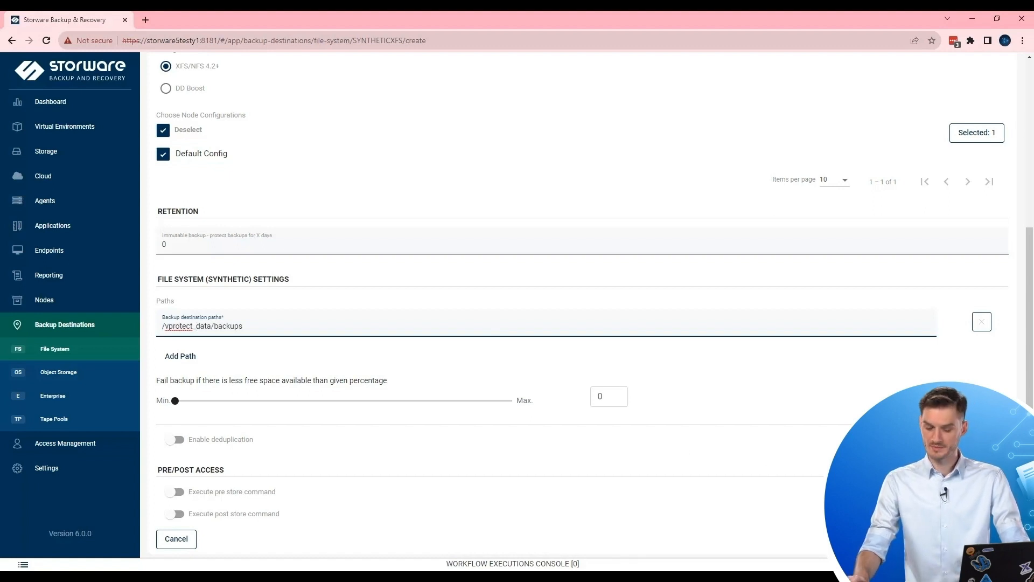
key("Return")
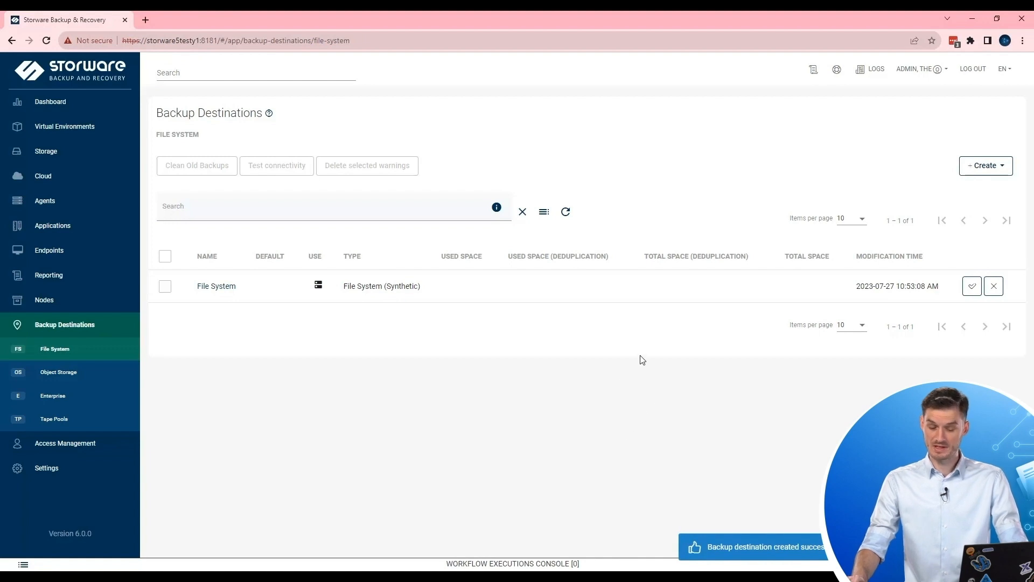
Test the File System destination's connectivity, review the executions console, then go to the Agents page.
left_click(165, 286)
left_click(284, 169)
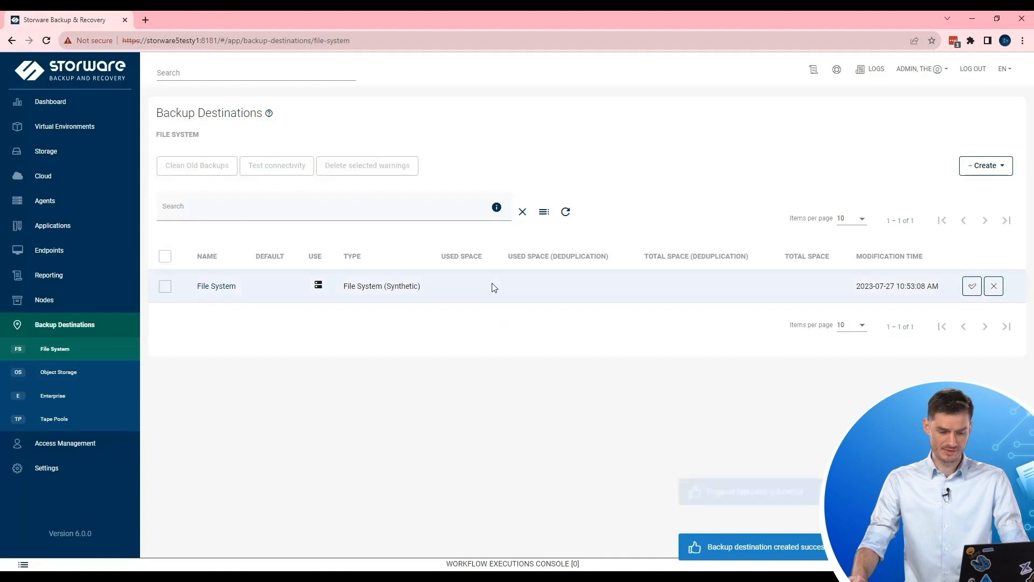
left_click(615, 563)
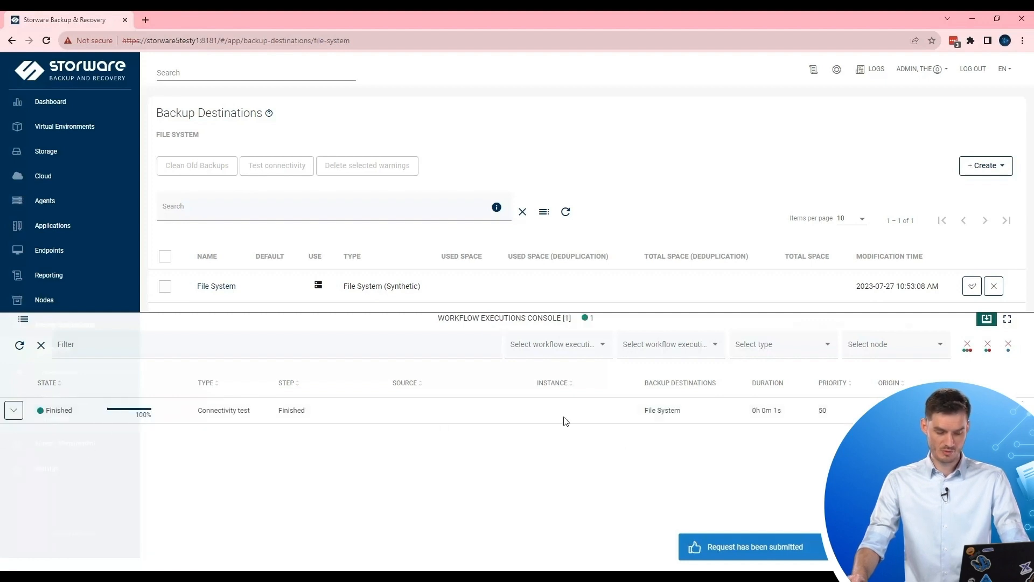
left_click(986, 318)
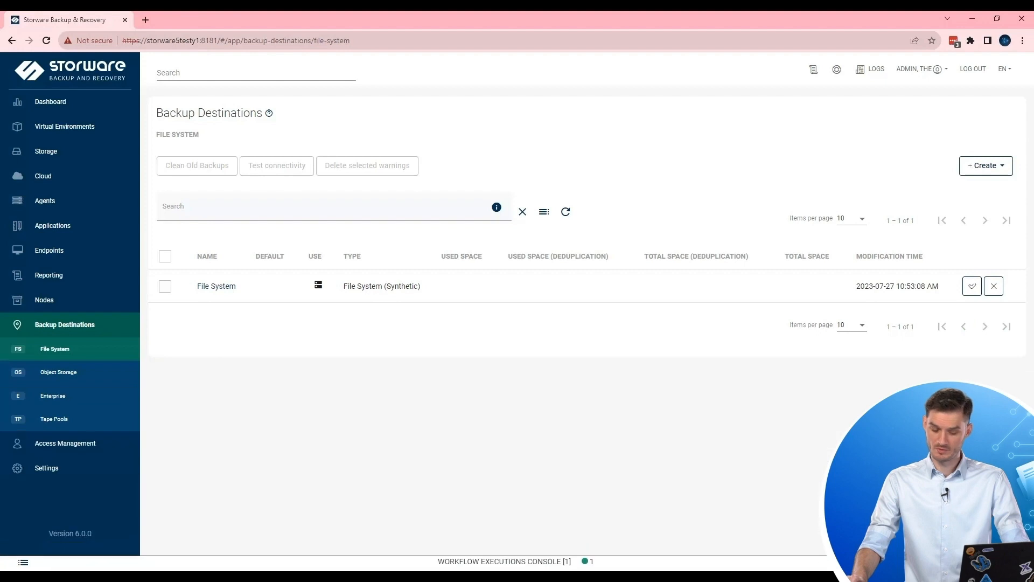
left_click(95, 205)
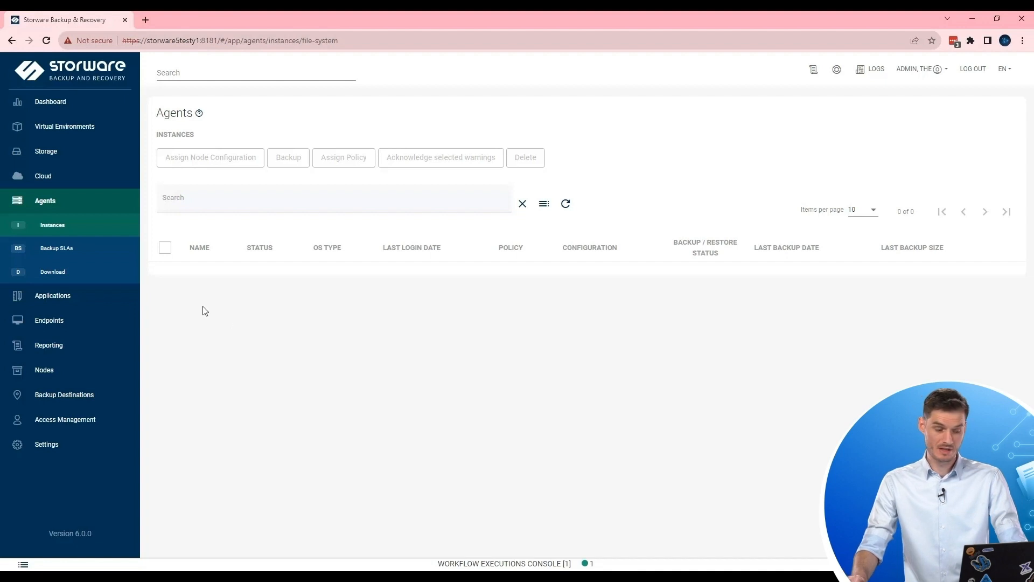
Create a new agent backup policy named Windows SLA.
left_click(93, 255)
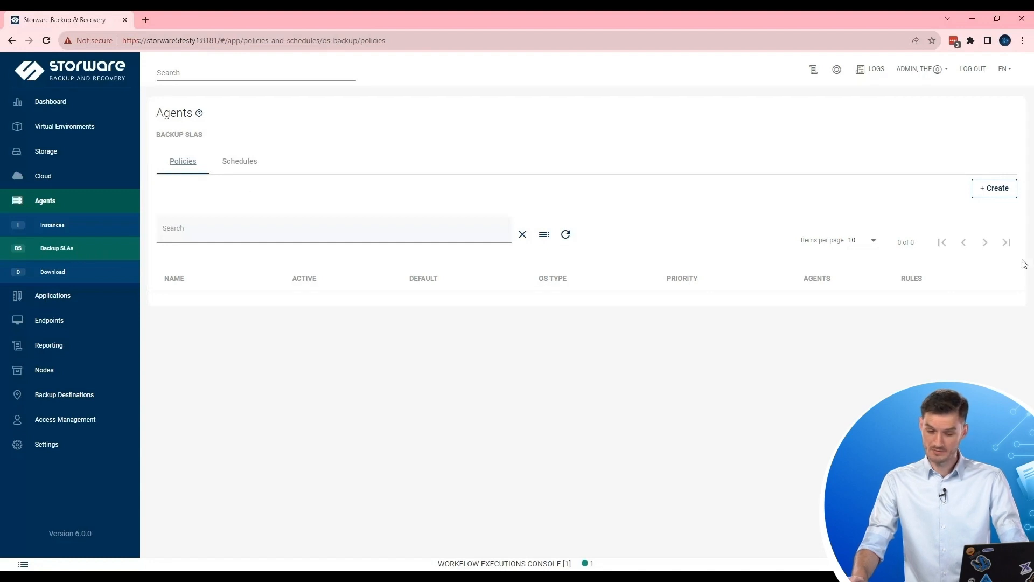
left_click(993, 188)
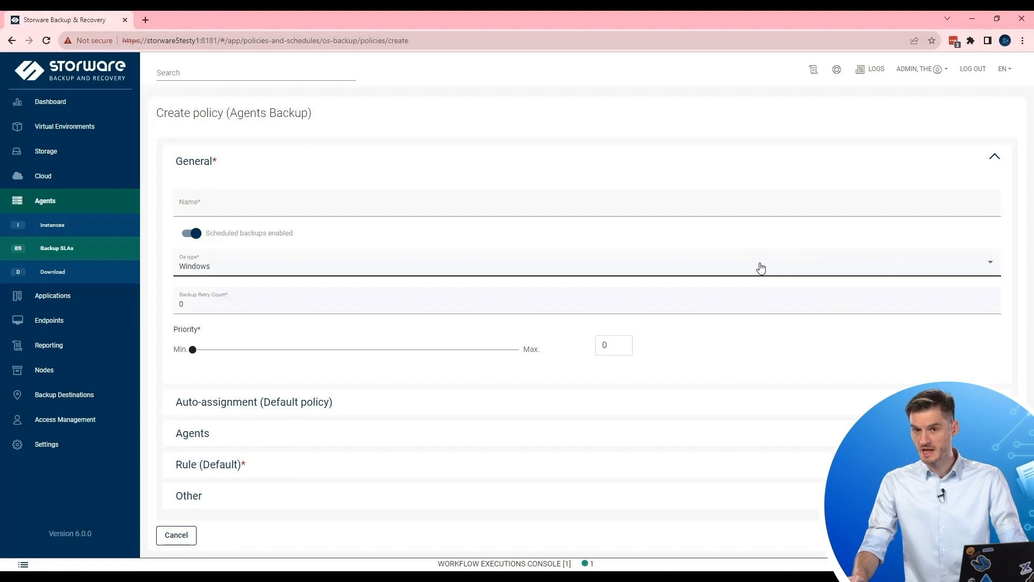
left_click(316, 208)
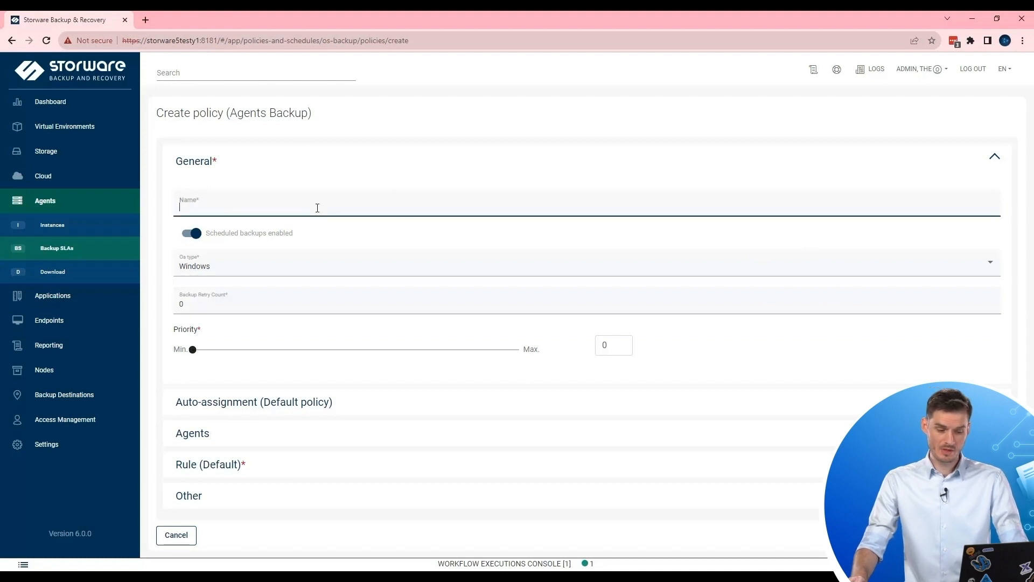
type("W")
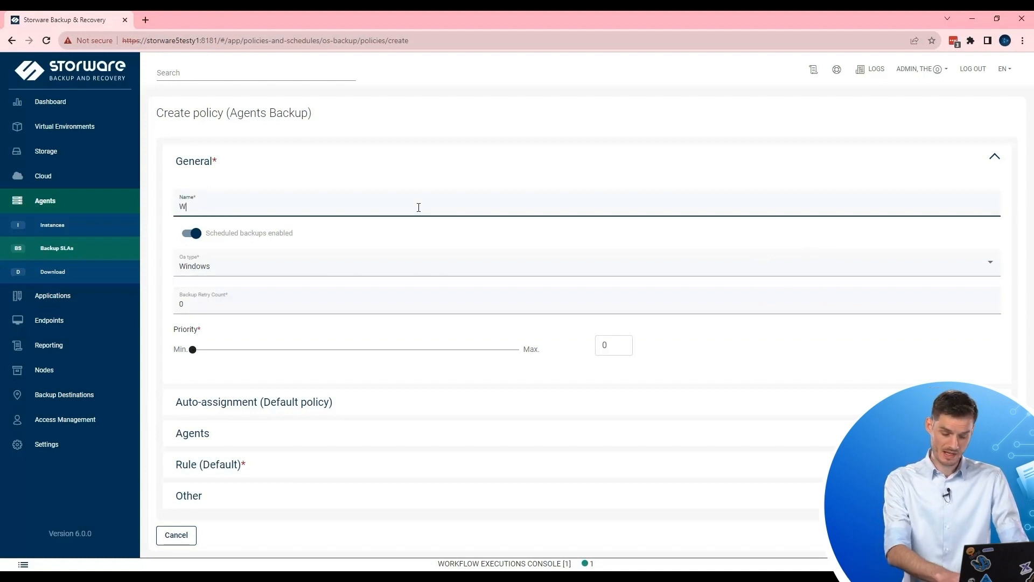
type("indows ")
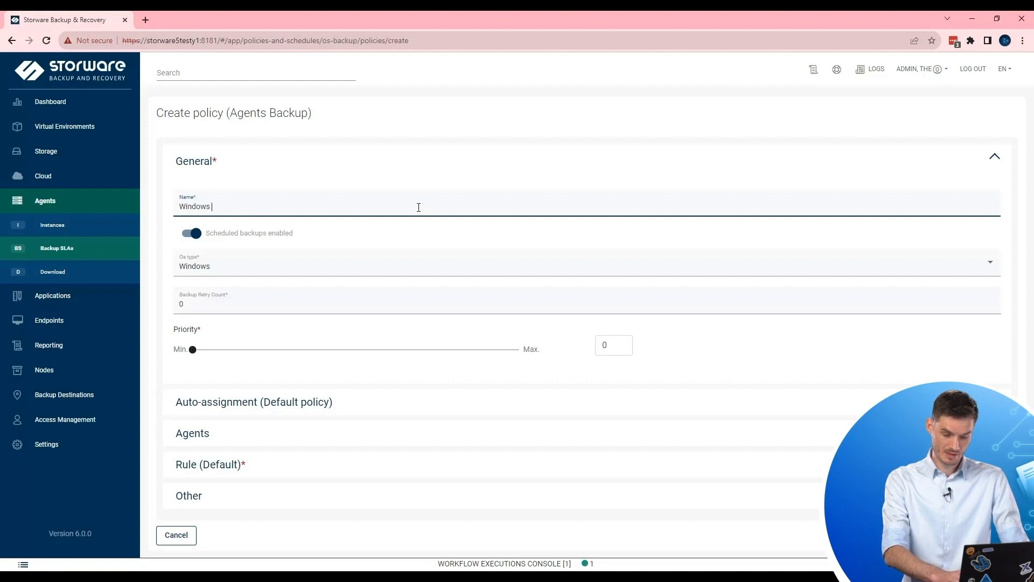
type("SLA")
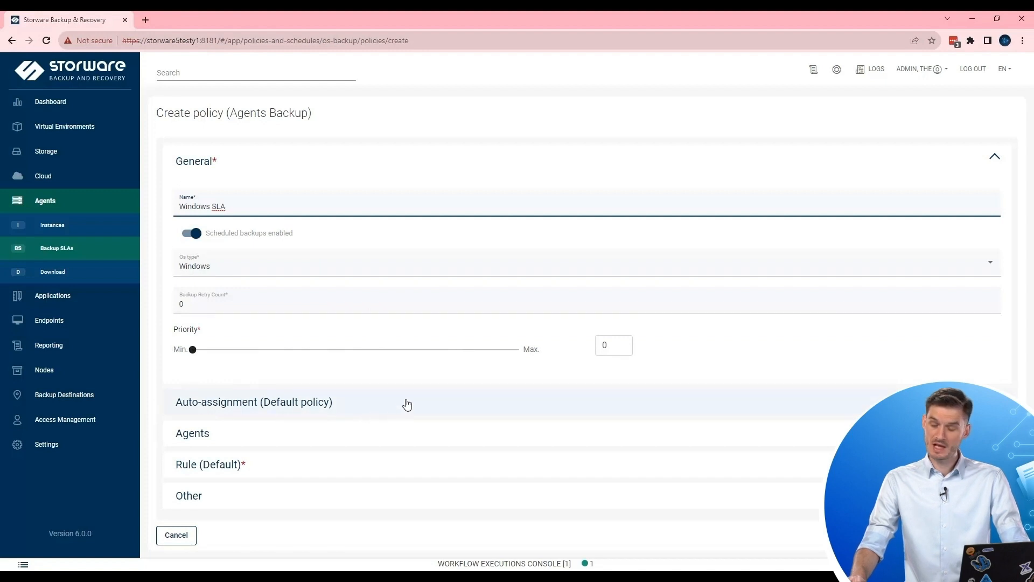
Enable auto-assign for the policy and expand its Default rule settings.
left_click(390, 405)
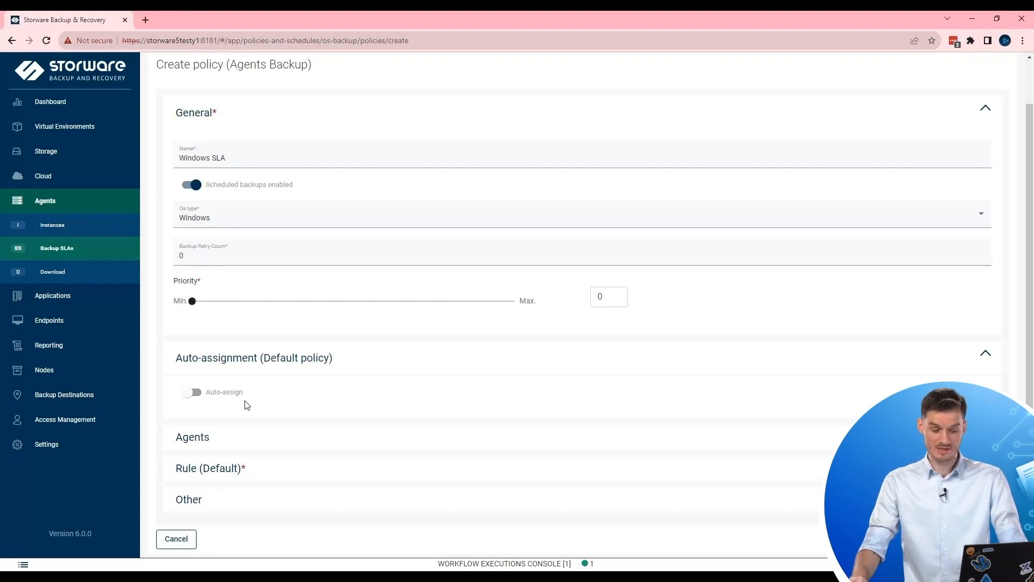
left_click(218, 393)
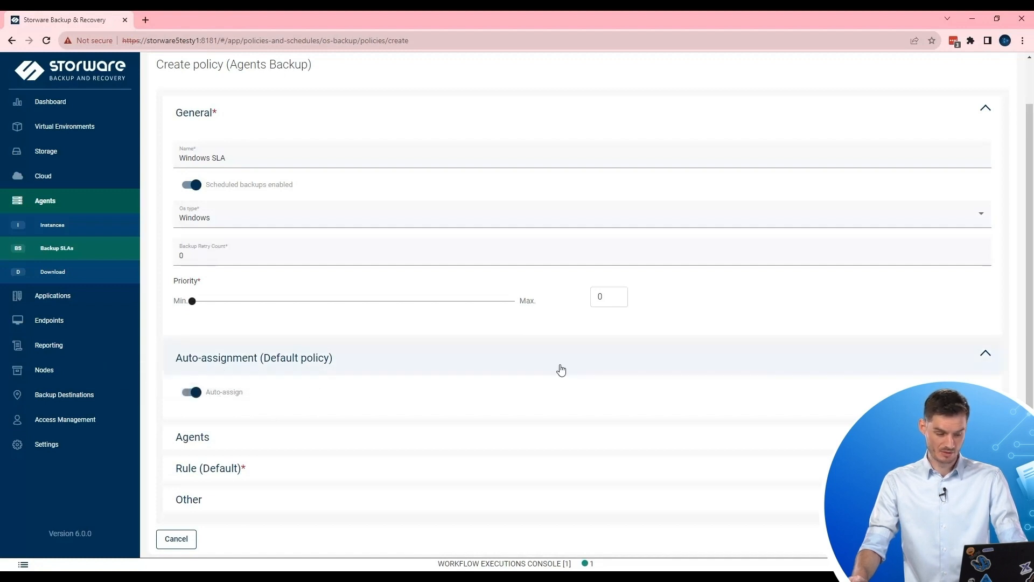
left_click(330, 434)
scroll(450, 425, "down", 1)
scroll(450, 424, "down", 1)
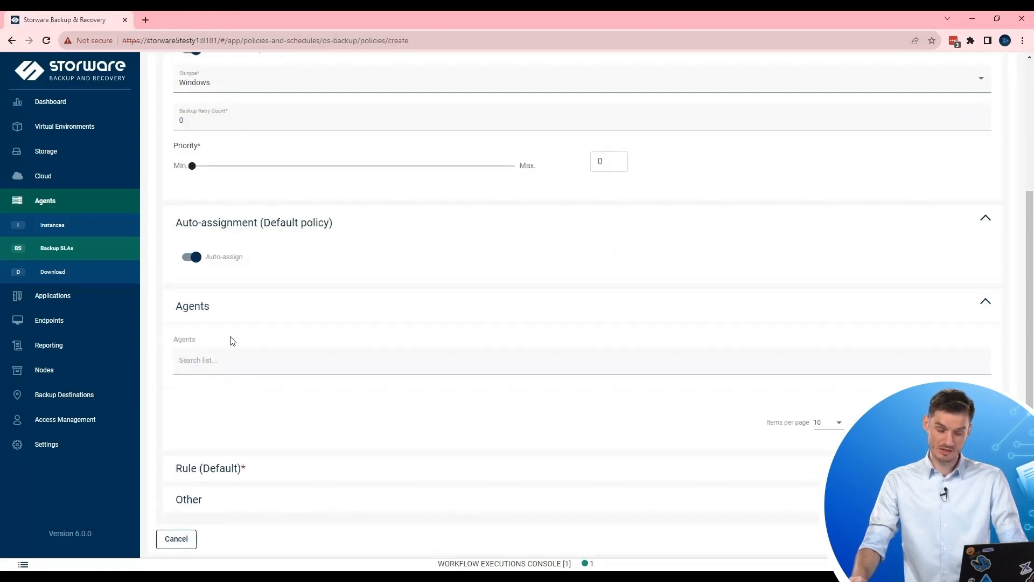
left_click(457, 308)
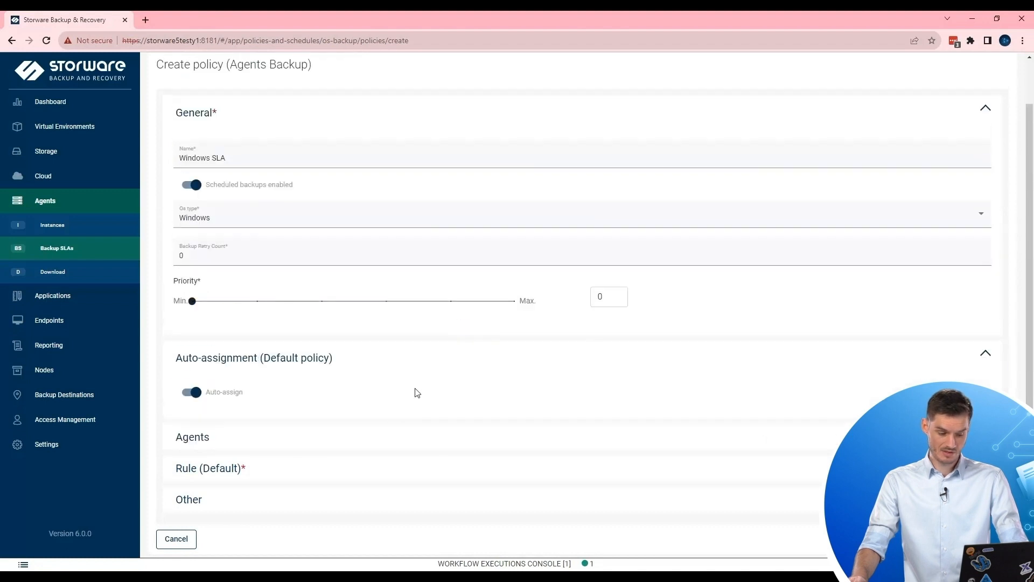
left_click(315, 478)
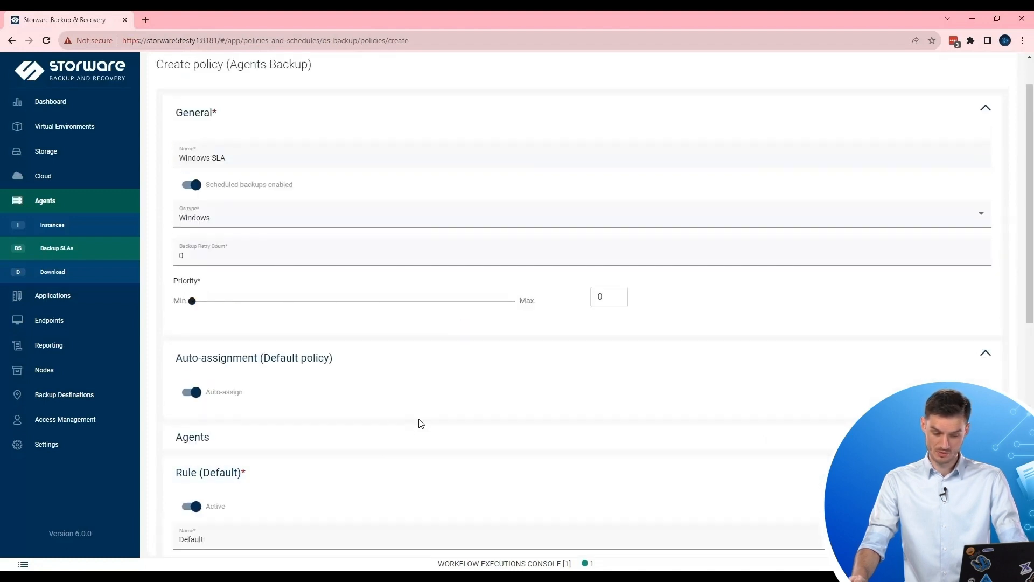
scroll(404, 429, "down", 5)
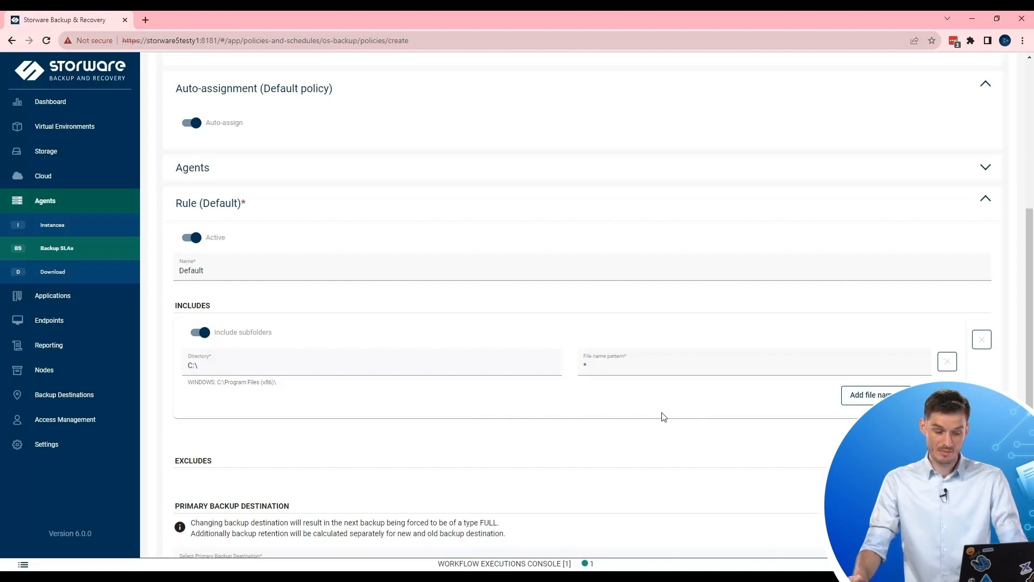
Add two extra file name patterns and a second include path to the Default rule.
scroll(663, 416, "down", 1)
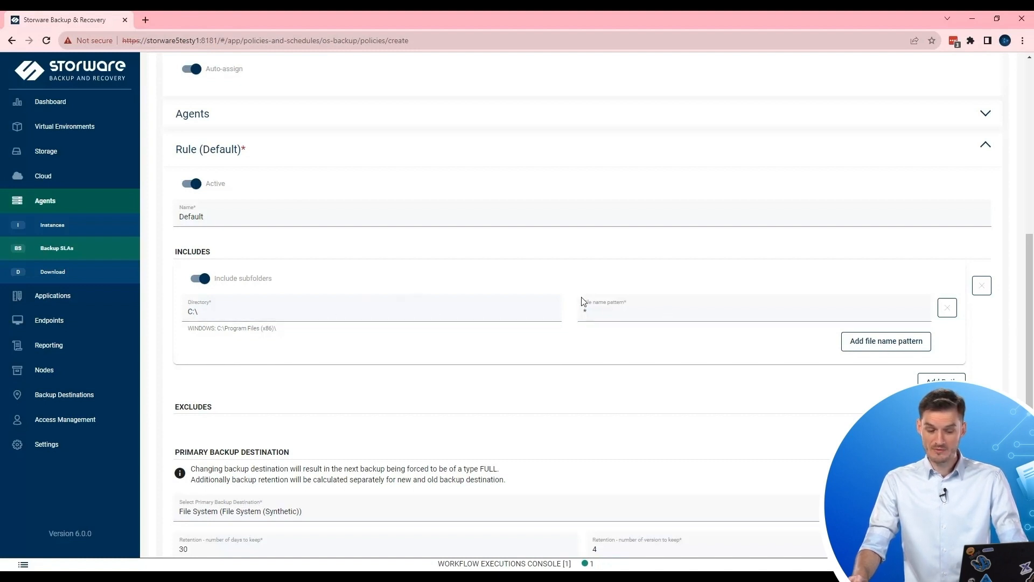
left_click(914, 345)
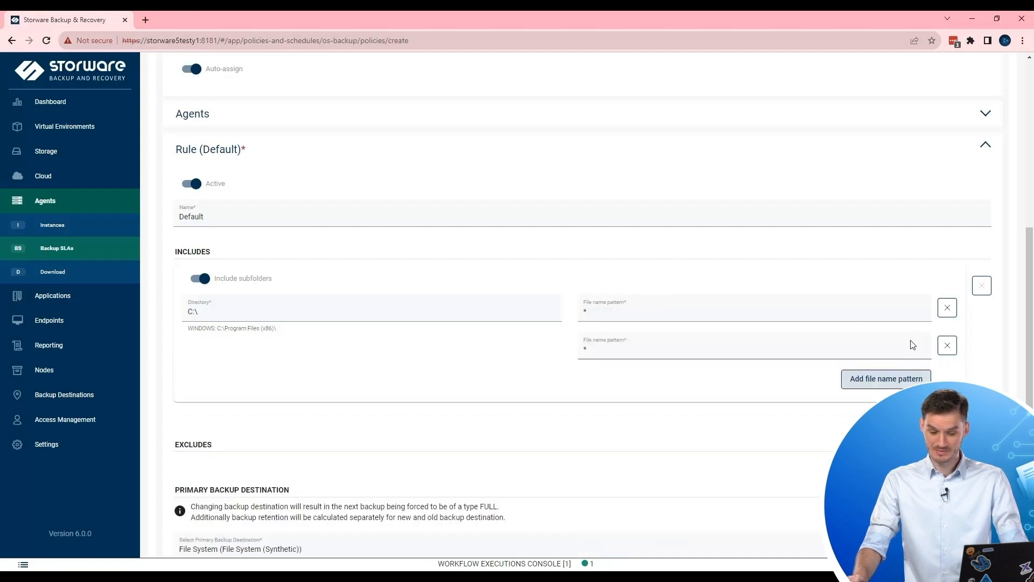
left_click(862, 379)
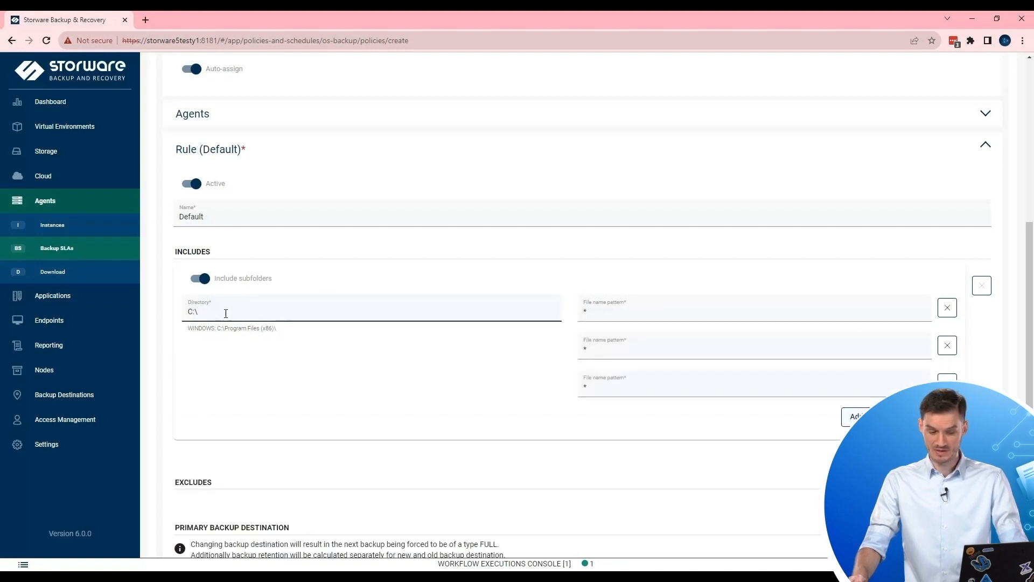
left_click(941, 457)
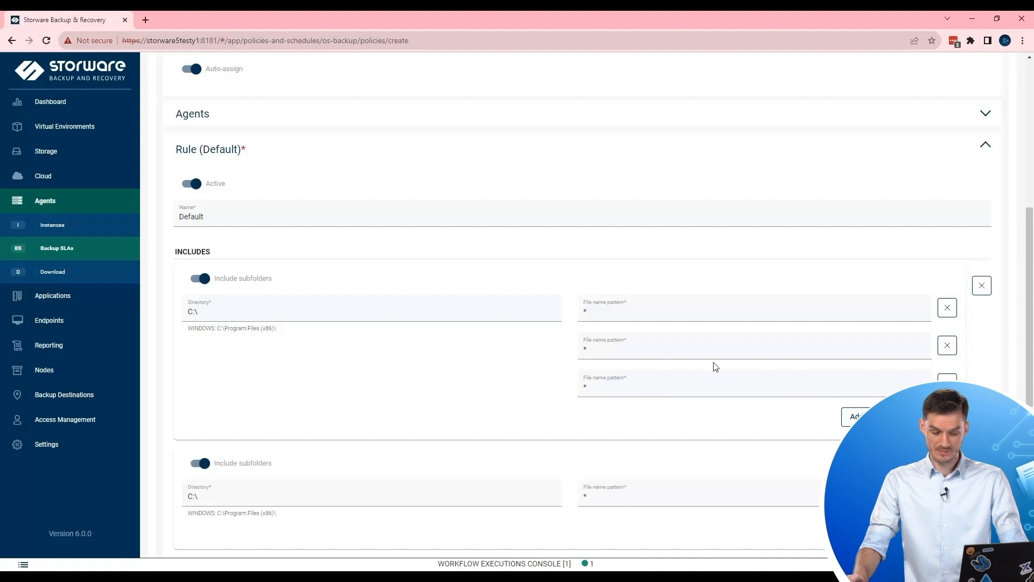
scroll(377, 353, "down", 4)
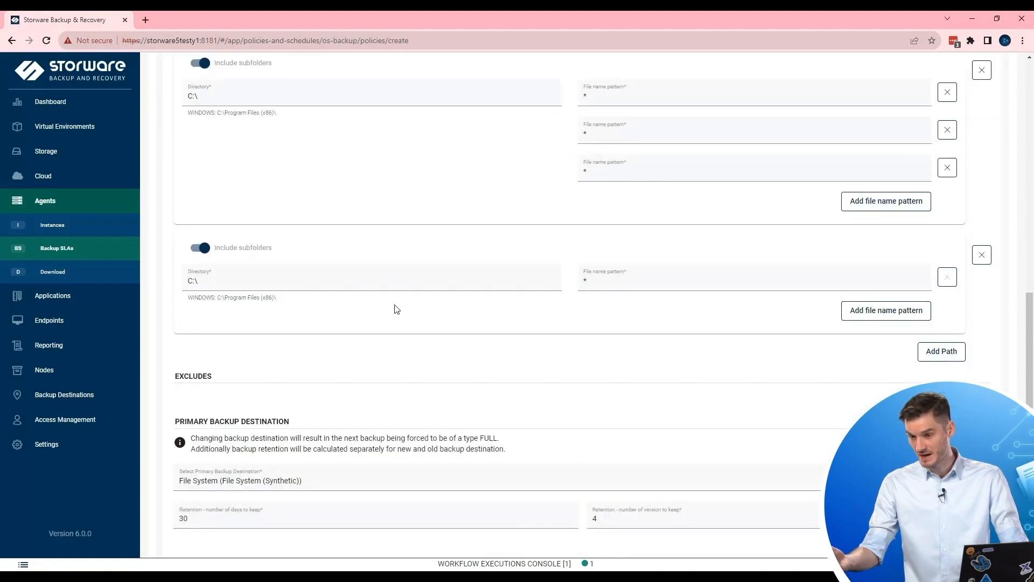
scroll(400, 307, "up", 2)
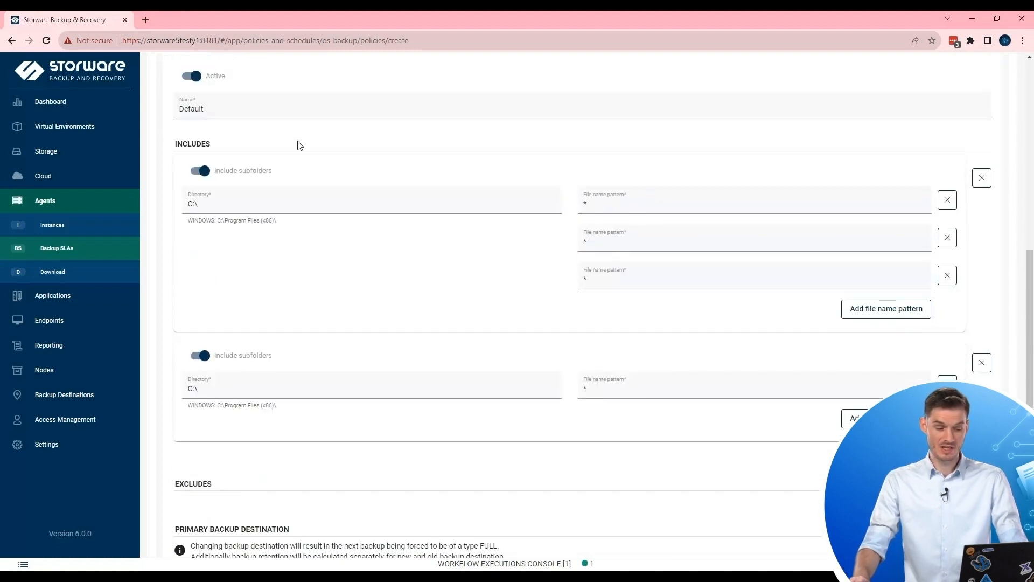
scroll(550, 291, "down", 2)
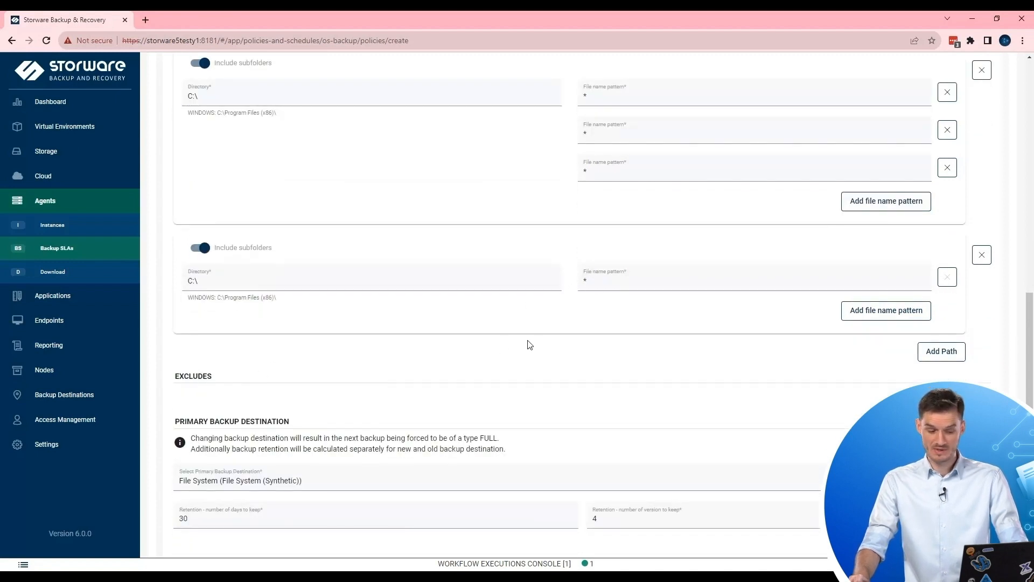
scroll(1008, 288, "down", 2)
Strip the rule back to one C:\ include path with a * pattern and no excludes.
left_click(940, 289)
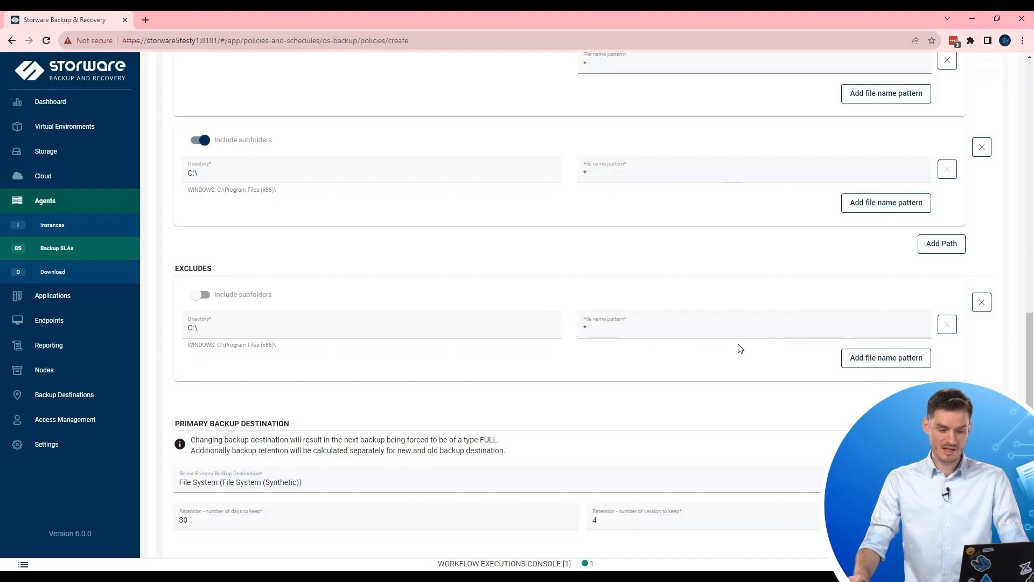
left_click(986, 305)
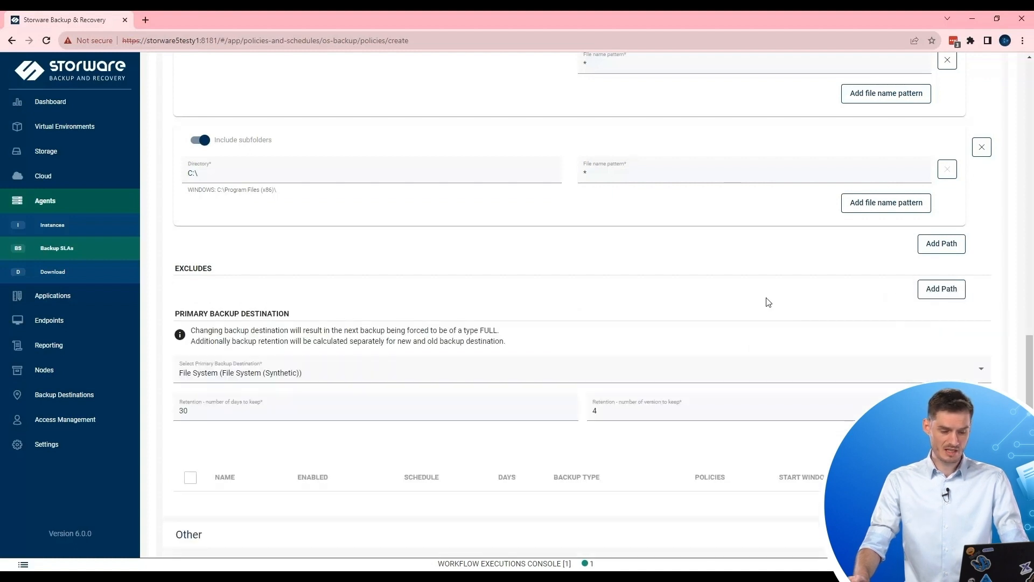
scroll(708, 265, "up", 3)
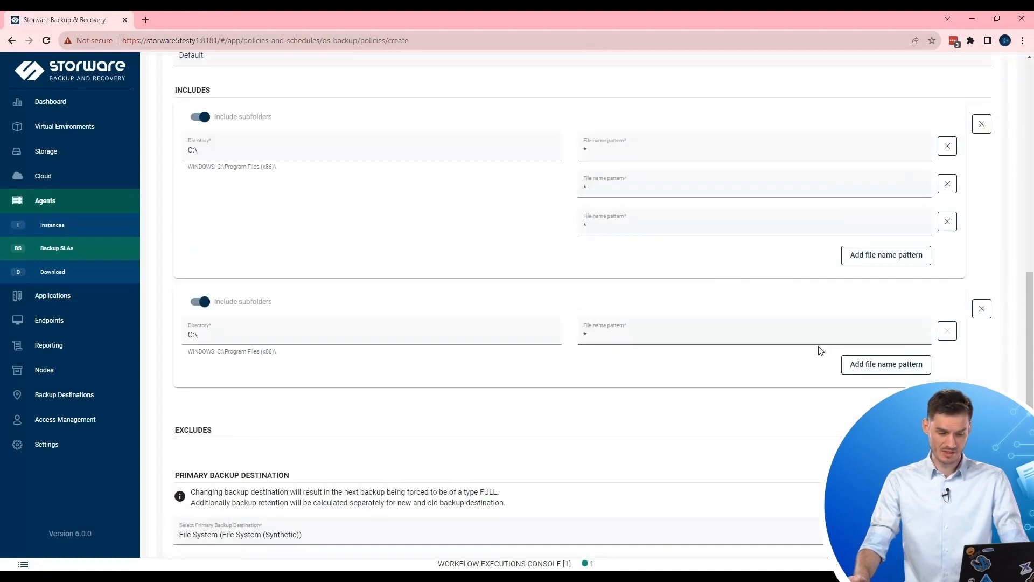
left_click(982, 308)
scroll(679, 281, "up", 2)
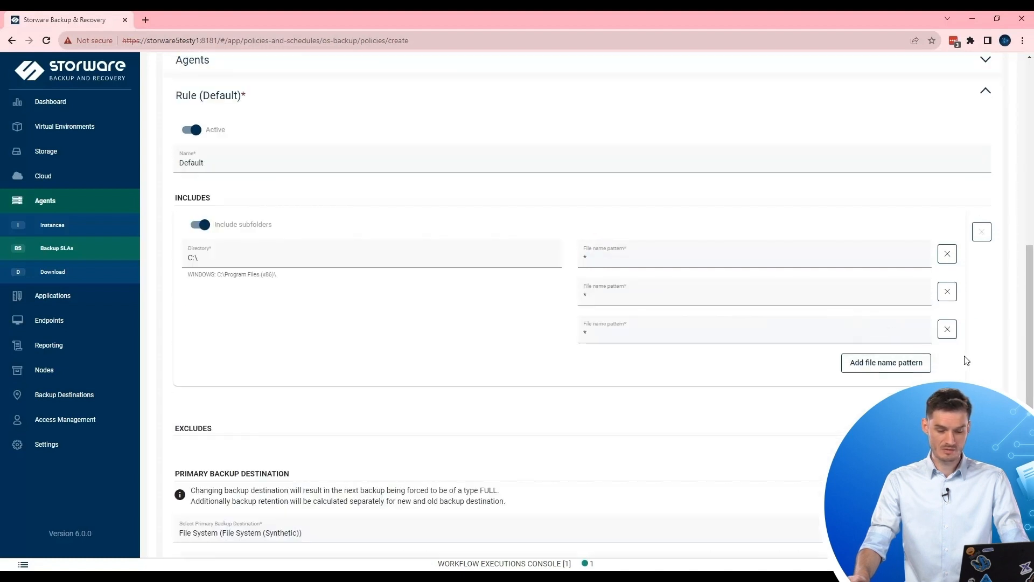
left_click(948, 330)
left_click(947, 293)
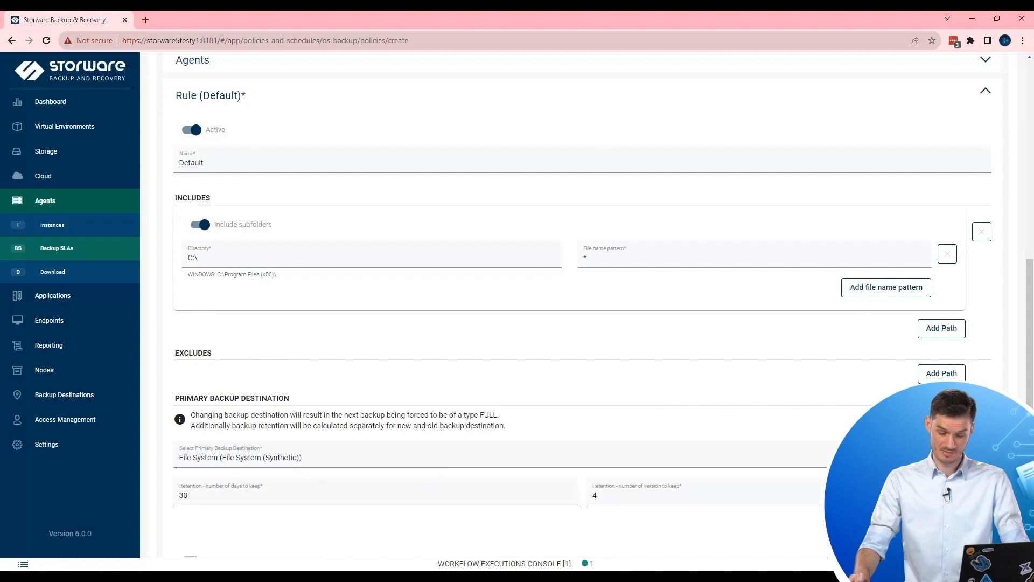
left_click(506, 555)
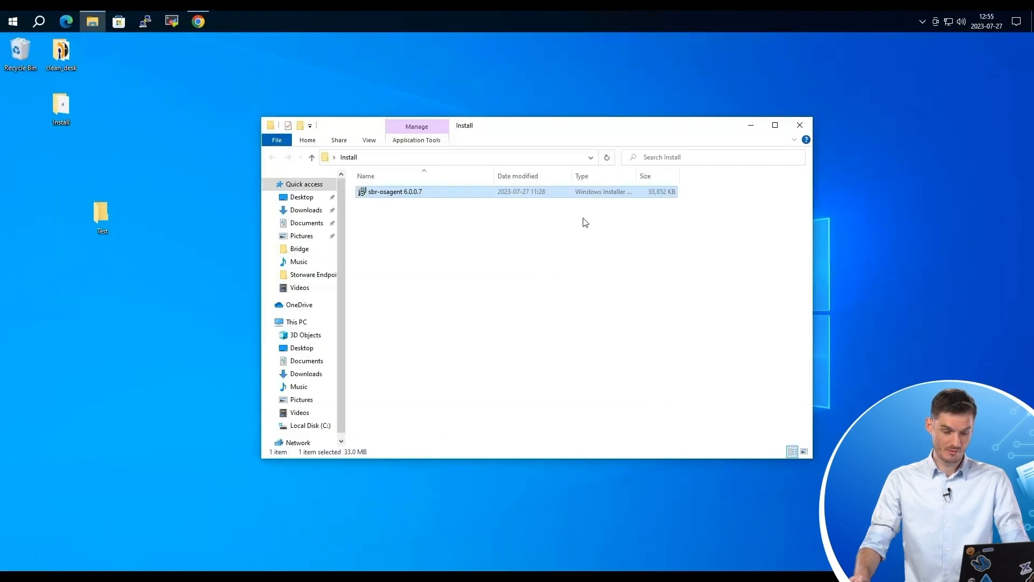
In the desktop Test folder, create a text document named demo and open it in Notepad.
left_click_drag(645, 131, 767, 123)
left_click(105, 217)
double_click(104, 215)
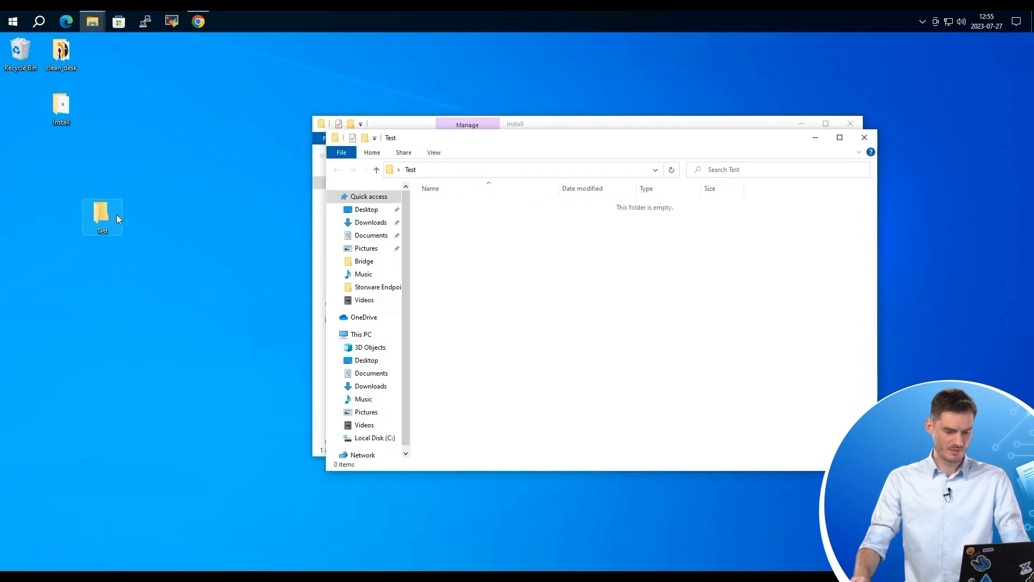
left_click_drag(649, 142, 525, 166)
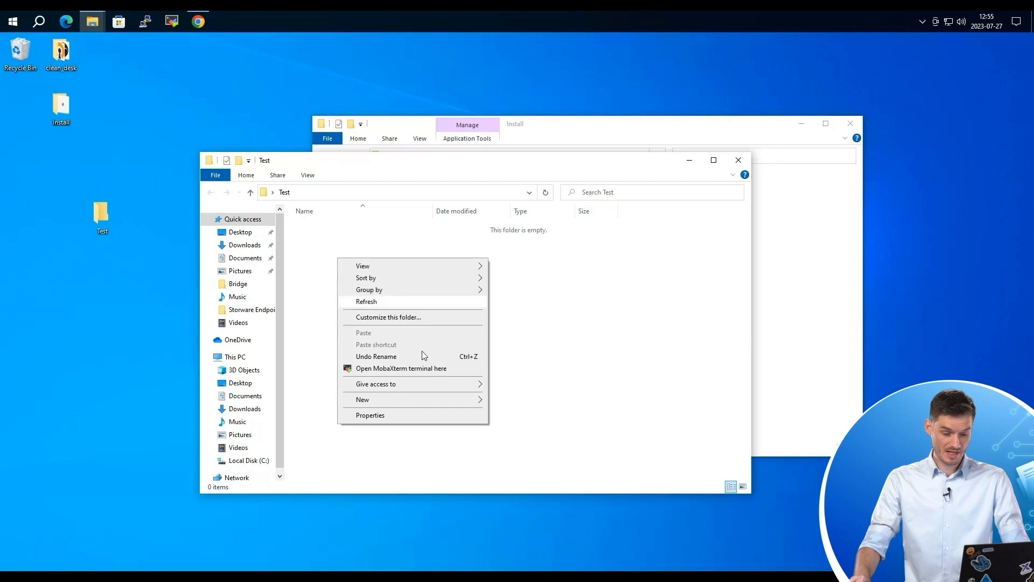
right_click(337, 259)
mouse_move(415, 405)
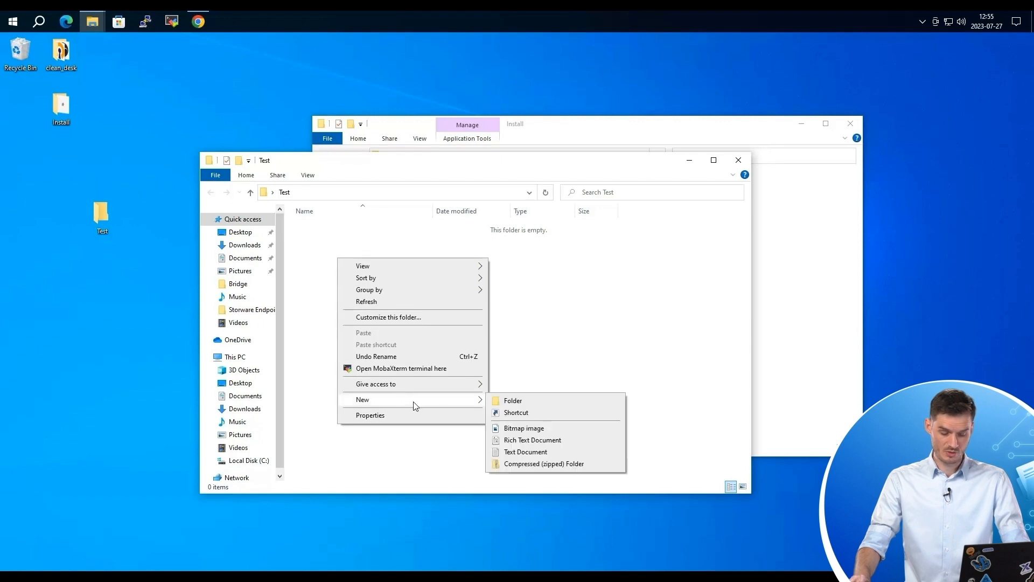
left_click(542, 451)
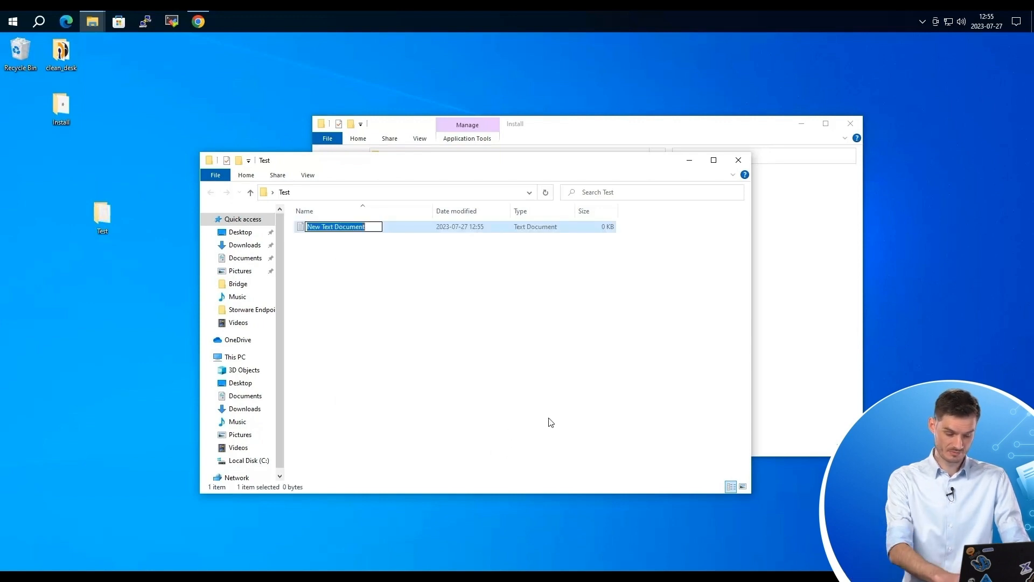
type("demo")
key("Return")
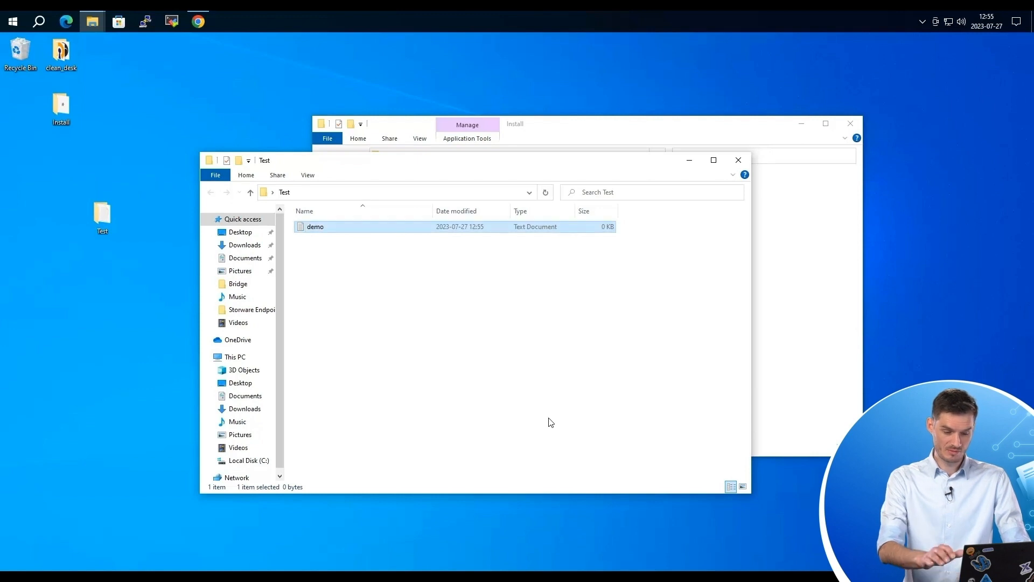
key("Return")
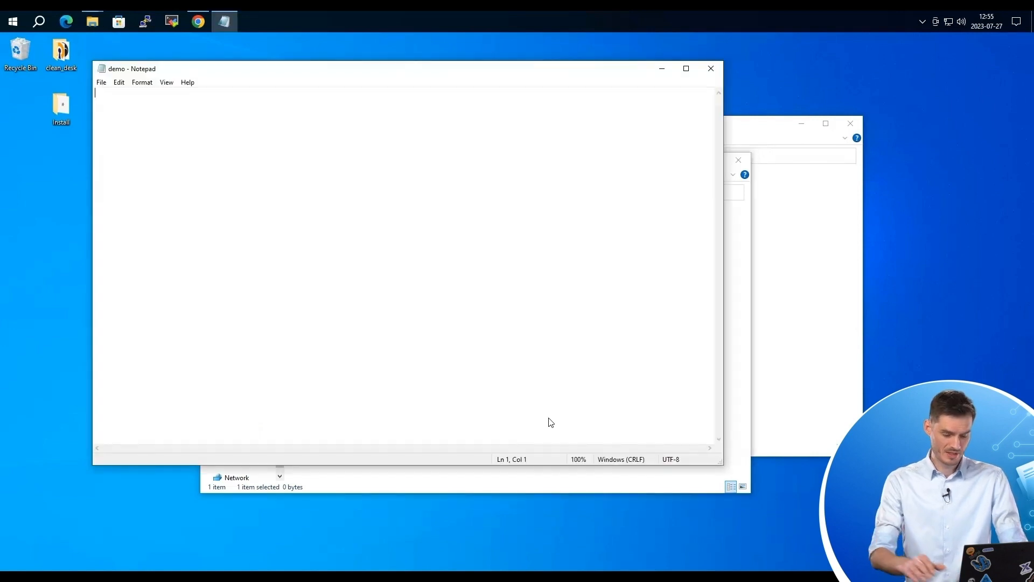
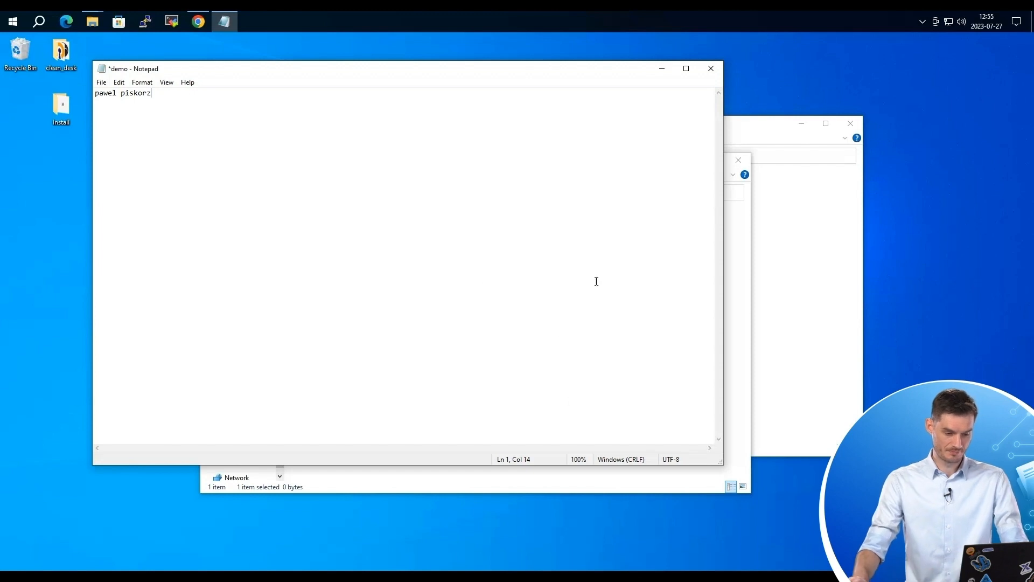
Type a full name into demo, save it, and close Notepad.
key("ctrl+s")
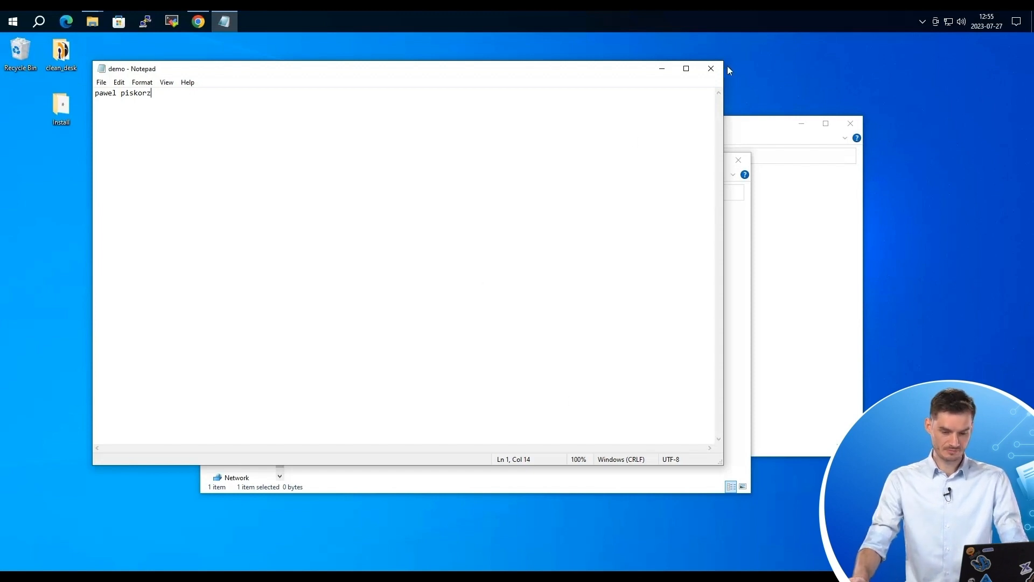
left_click(711, 69)
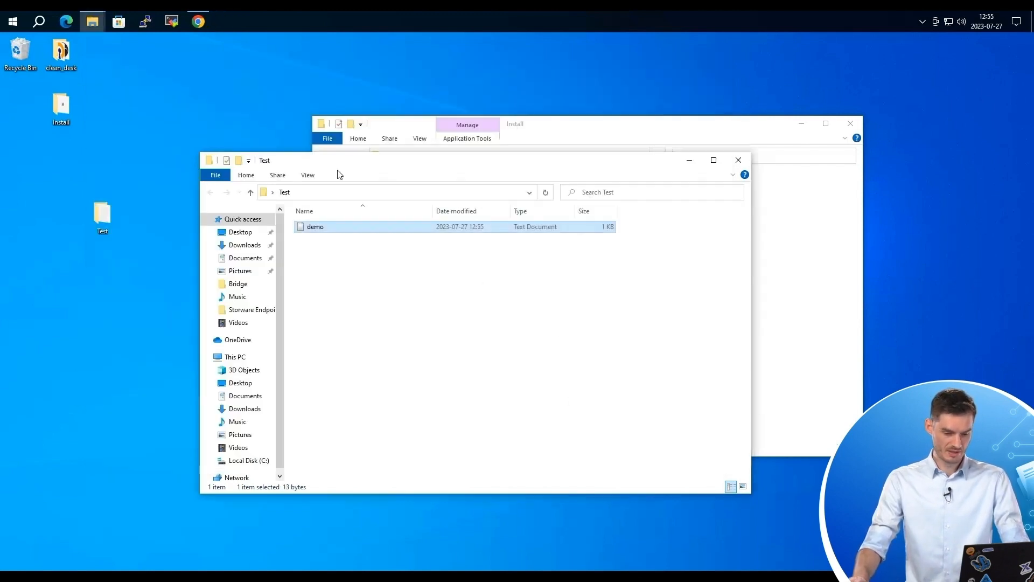
Replace the C:\ include directory with the Test folder path copied from File Explorer's address bar.
left_click(366, 194)
right_click(318, 194)
left_click(358, 228)
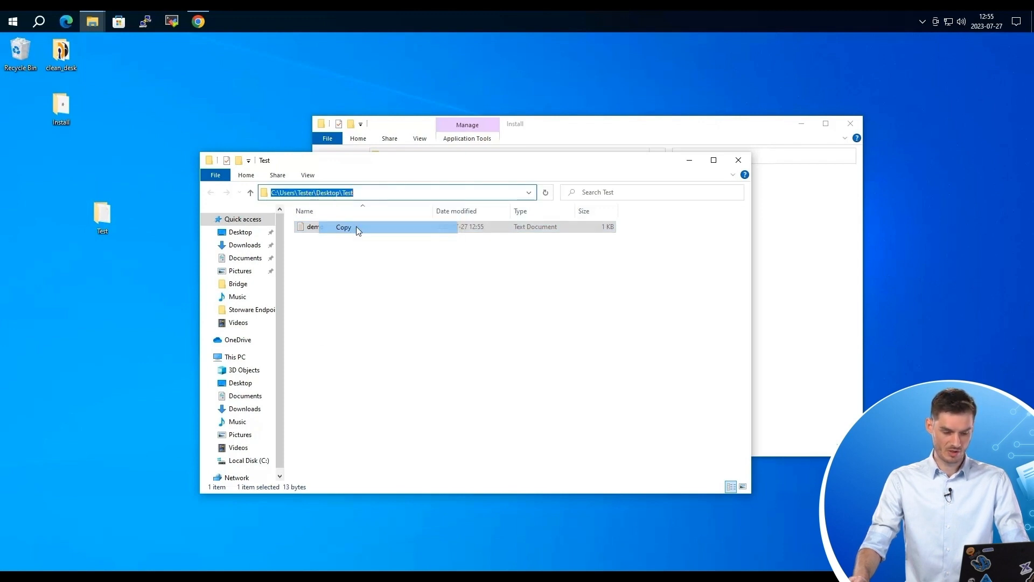
mouse_move(536, 12)
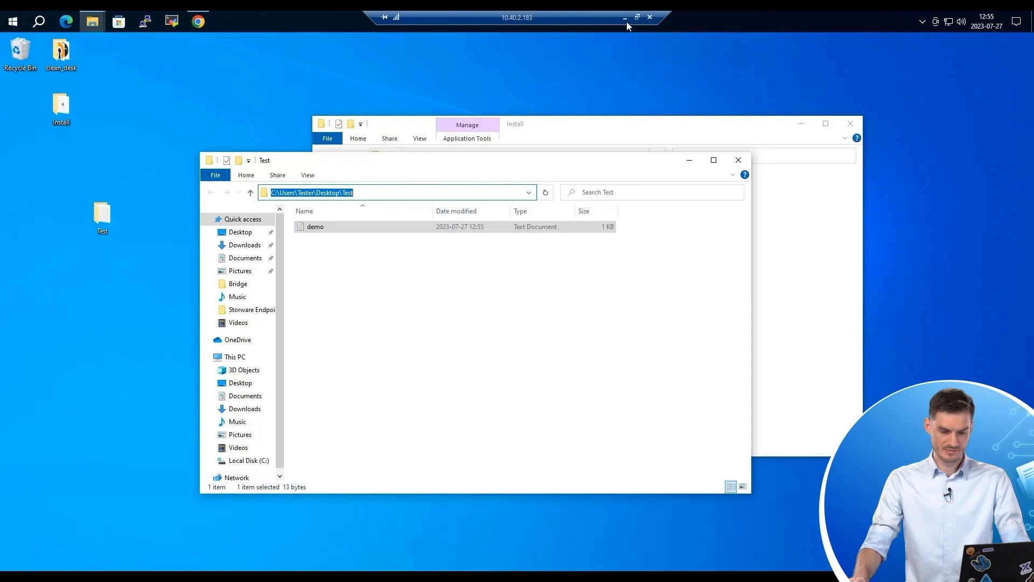
left_click(625, 19)
left_click_drag(283, 256, 131, 248)
key("ctrl+v")
End the include directory with a backslash and raise versions to keep from 4 to 10.
type("\\")
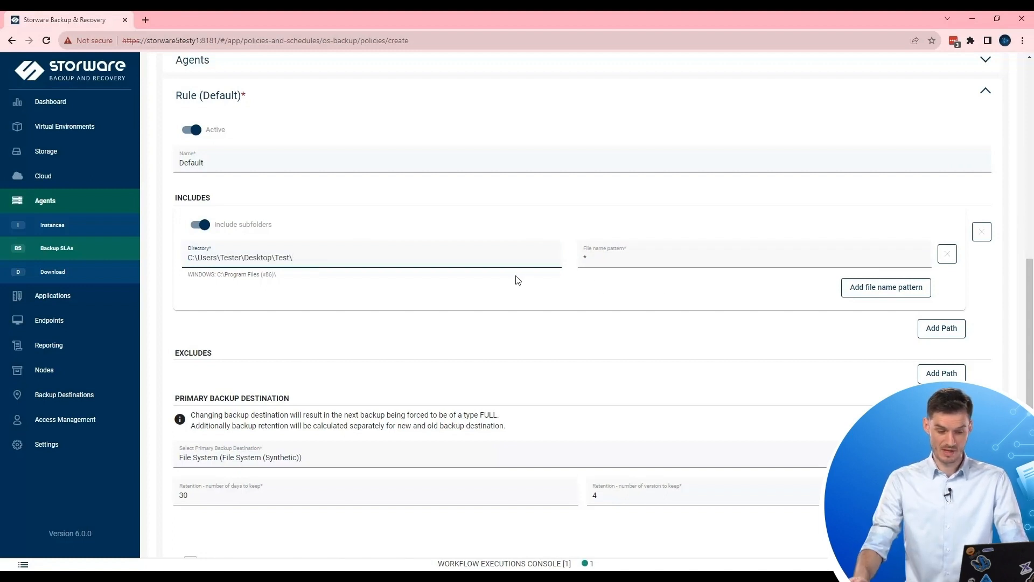
scroll(674, 264, "down", 2)
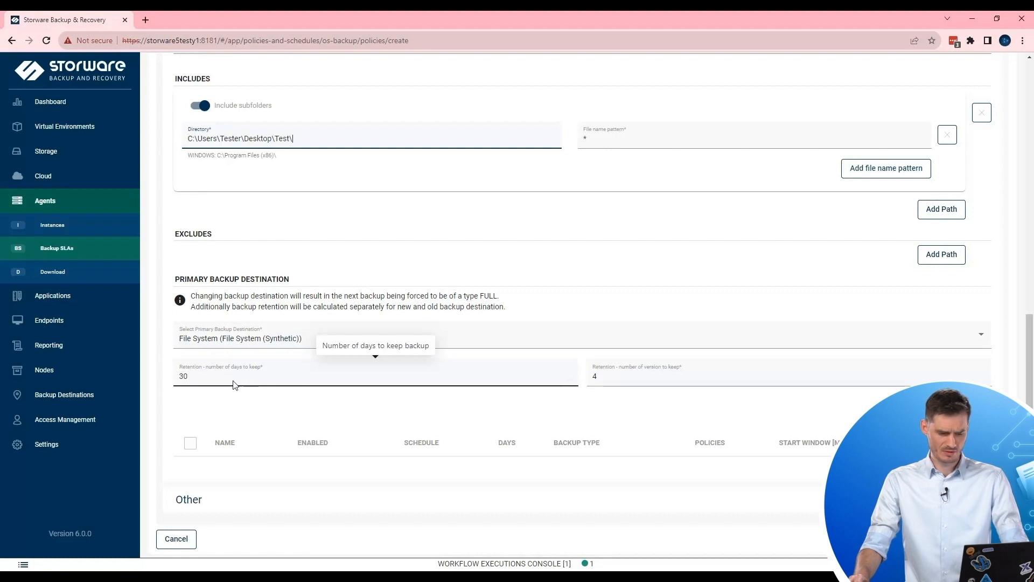
left_click(597, 379)
left_click_drag(598, 379, 585, 379)
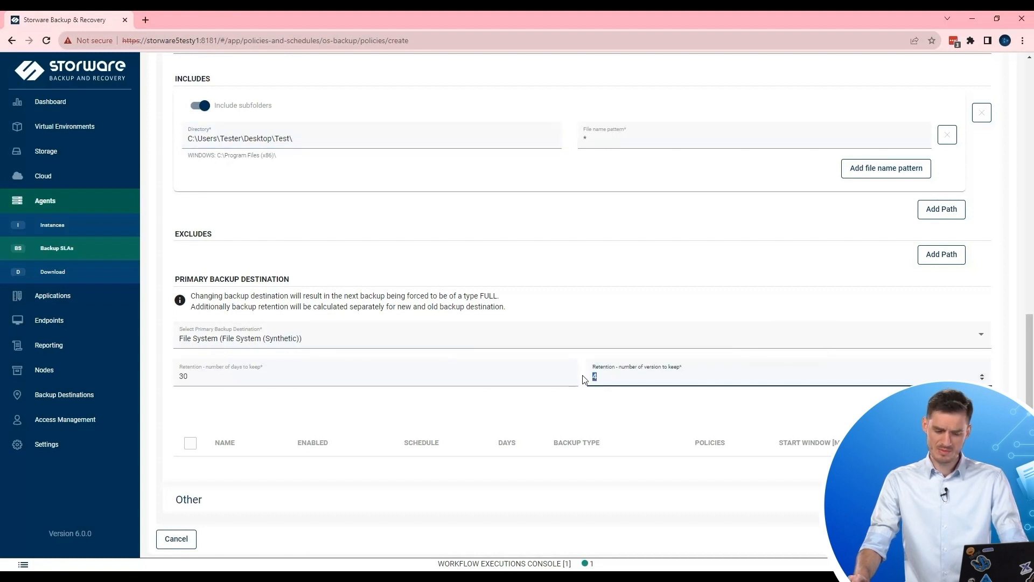
type("10")
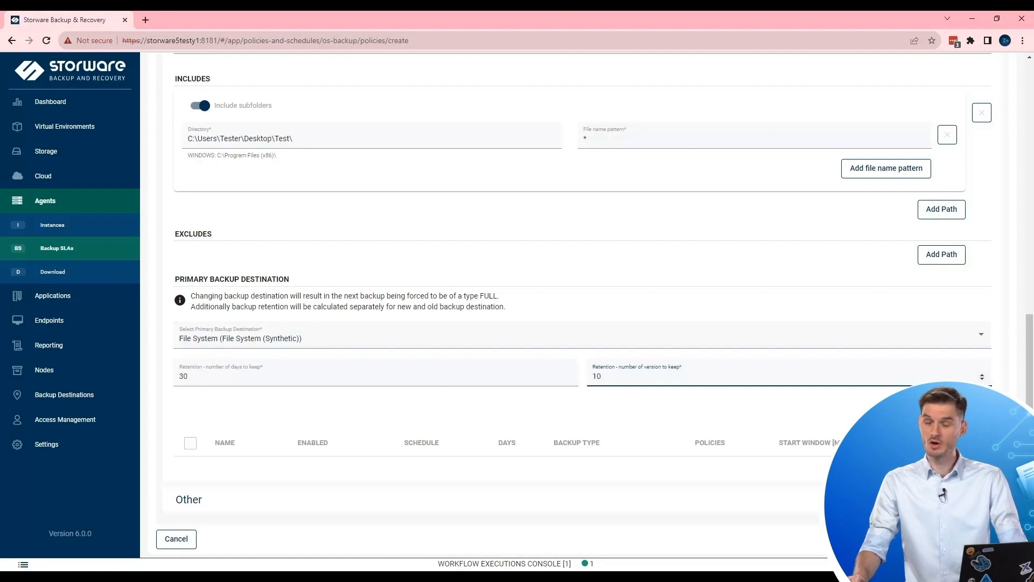
left_click(949, 414)
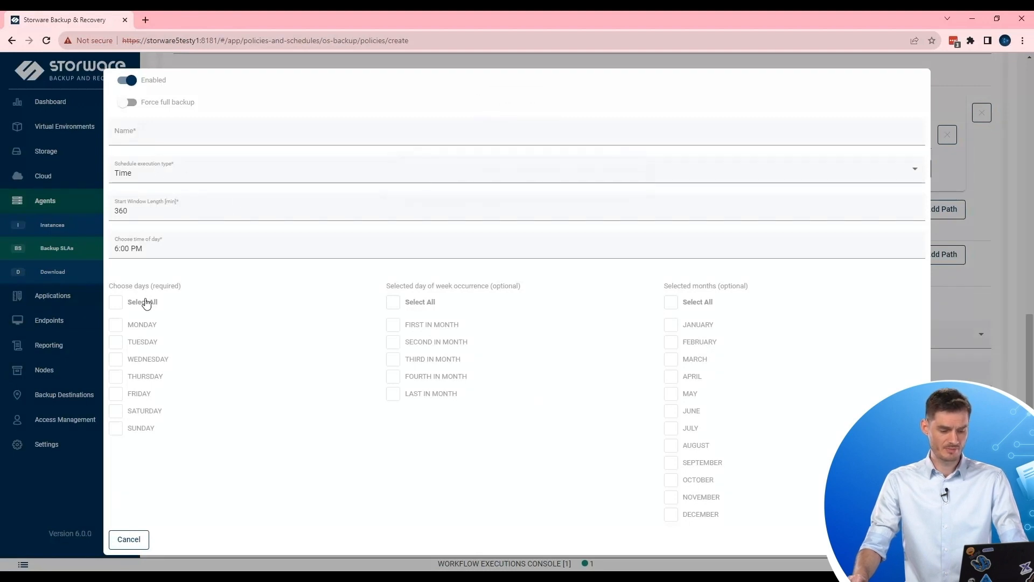
Add a schedule named everyday running full backups at 6:00 PM on all seven days.
left_click(117, 302)
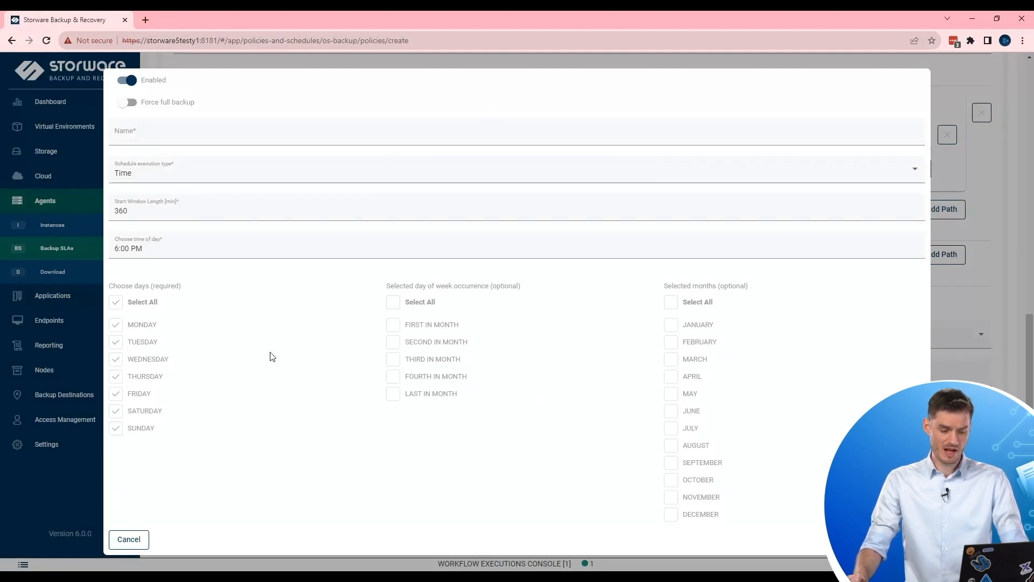
left_click(151, 136)
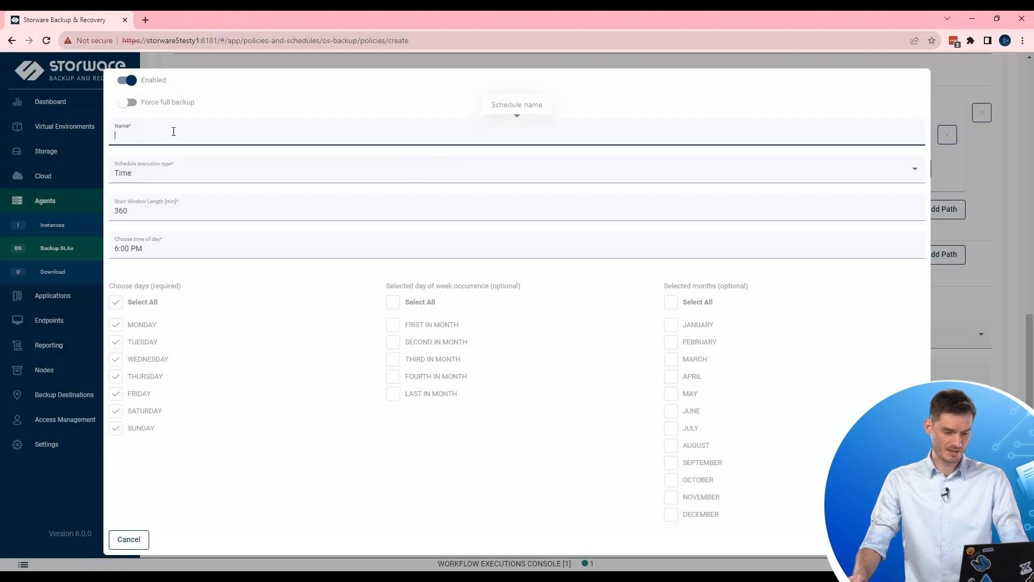
type("everyday")
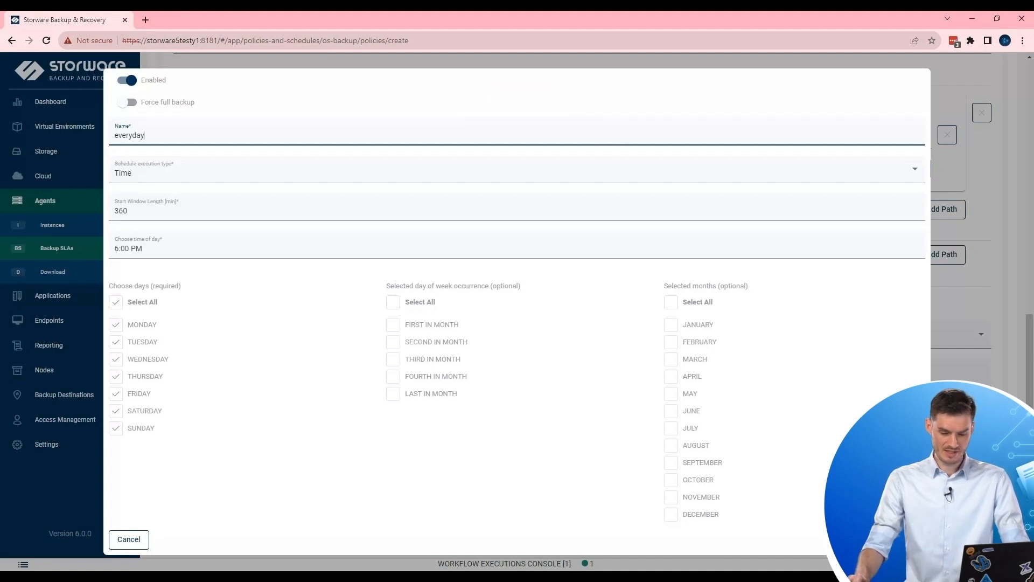
left_click(908, 539)
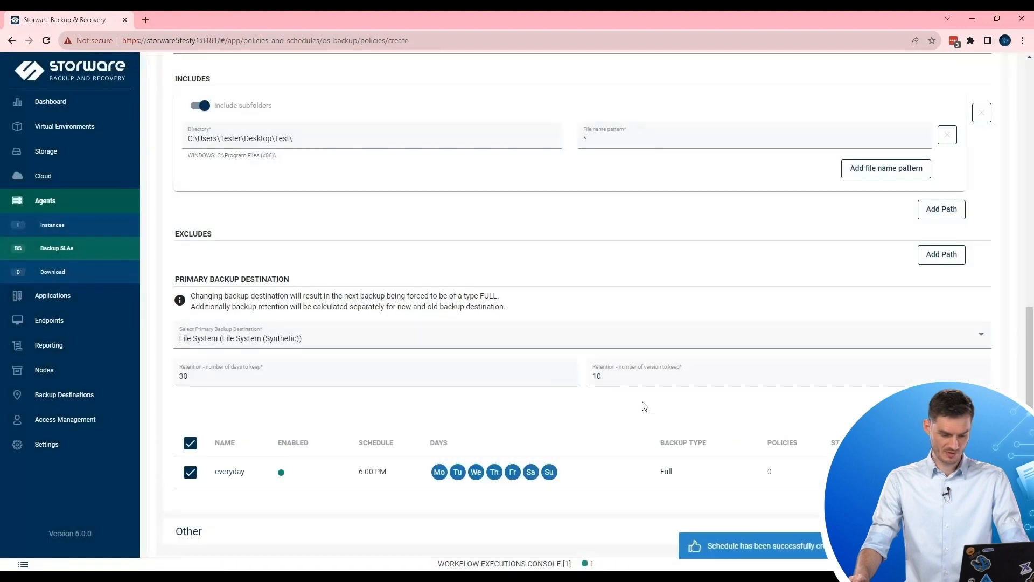
scroll(464, 404, "up", 10)
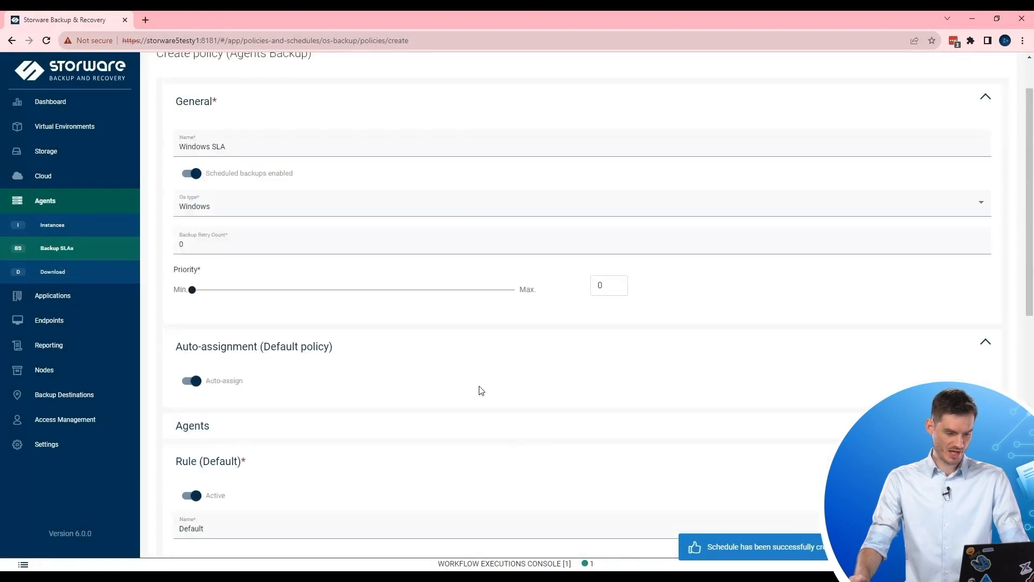
scroll(534, 268, "down", 10)
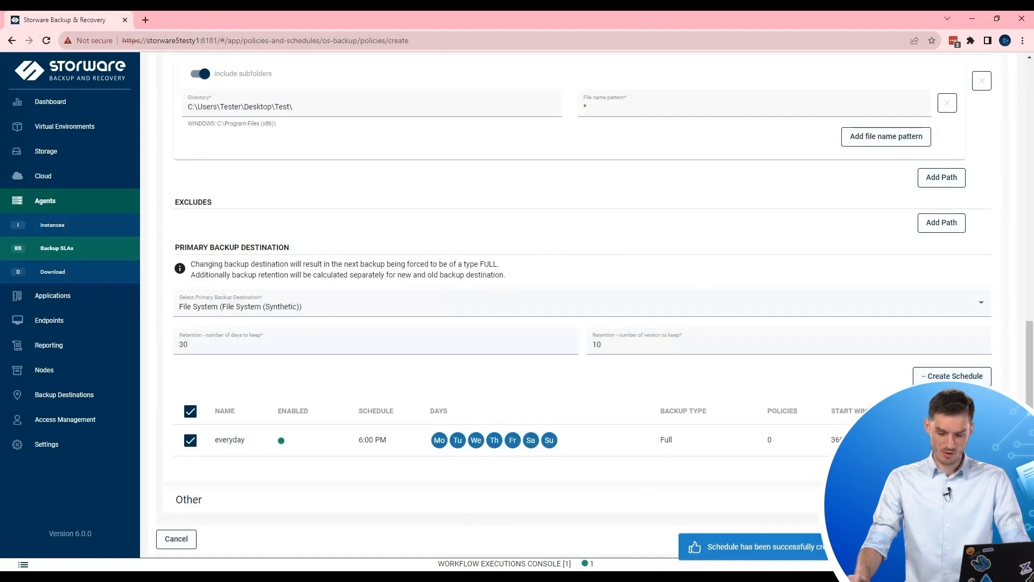
Save the Windows SLA policy and start a new agent policy named Linux SLA.
left_click(1001, 539)
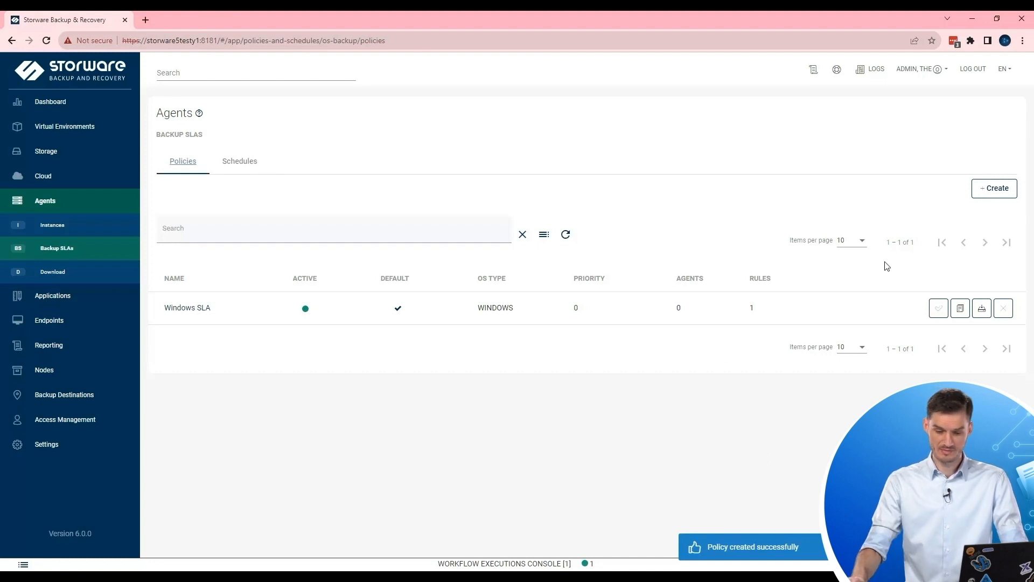
left_click(1000, 195)
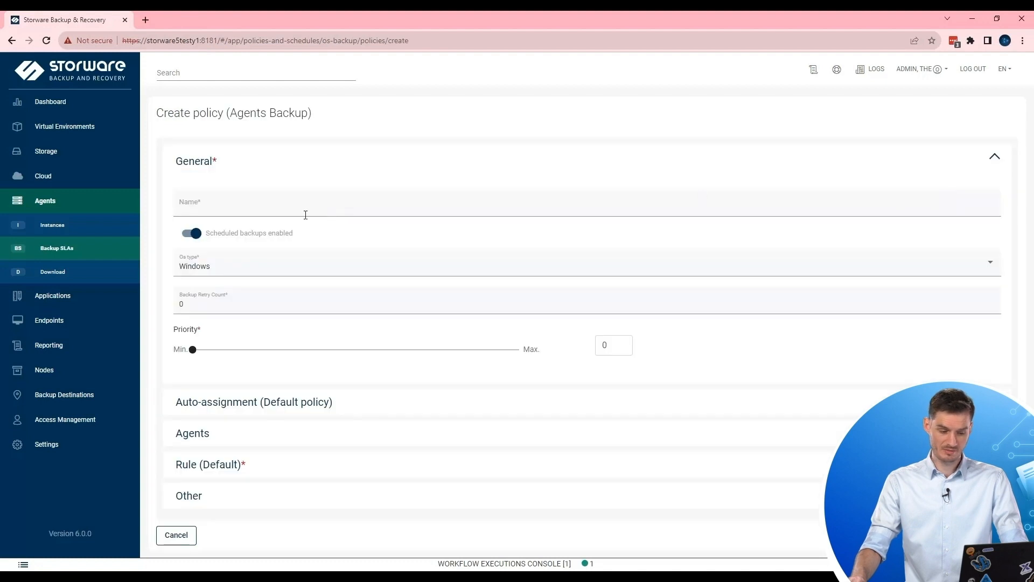
left_click(256, 203)
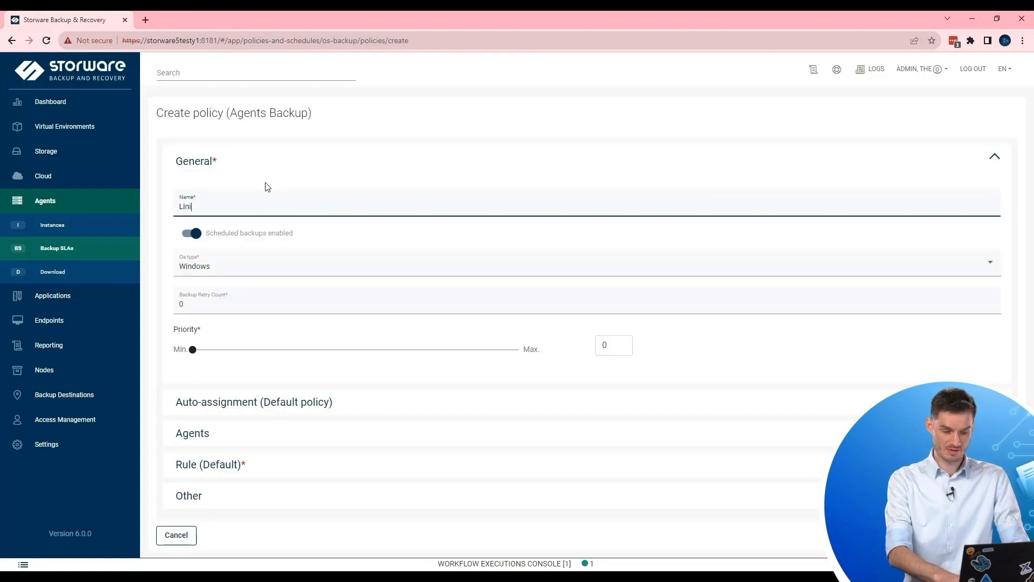
type("Linux SLA")
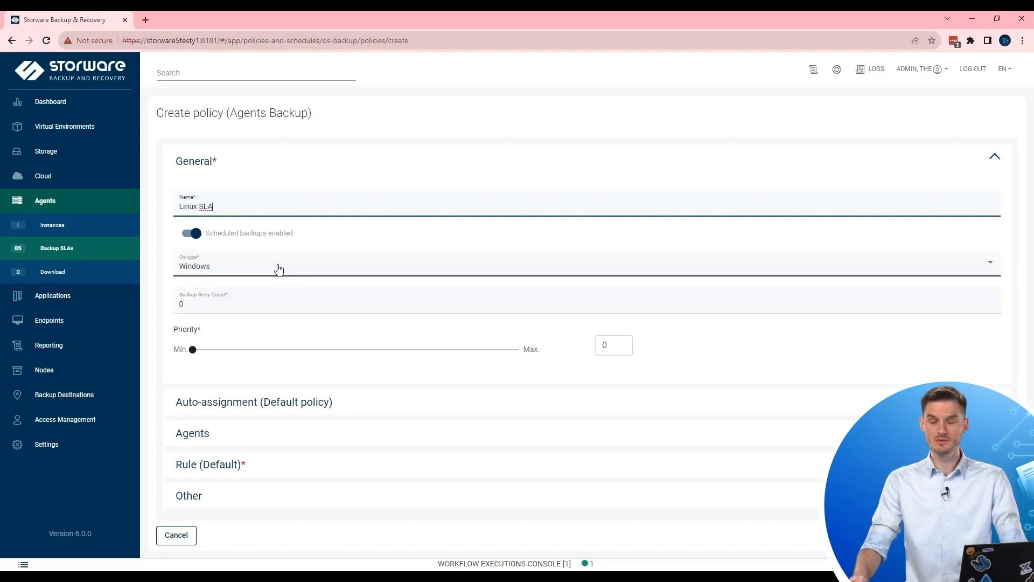
Set the policy's OS type to Linux, show auto-assignment, and expand the Default rule.
left_click(218, 267)
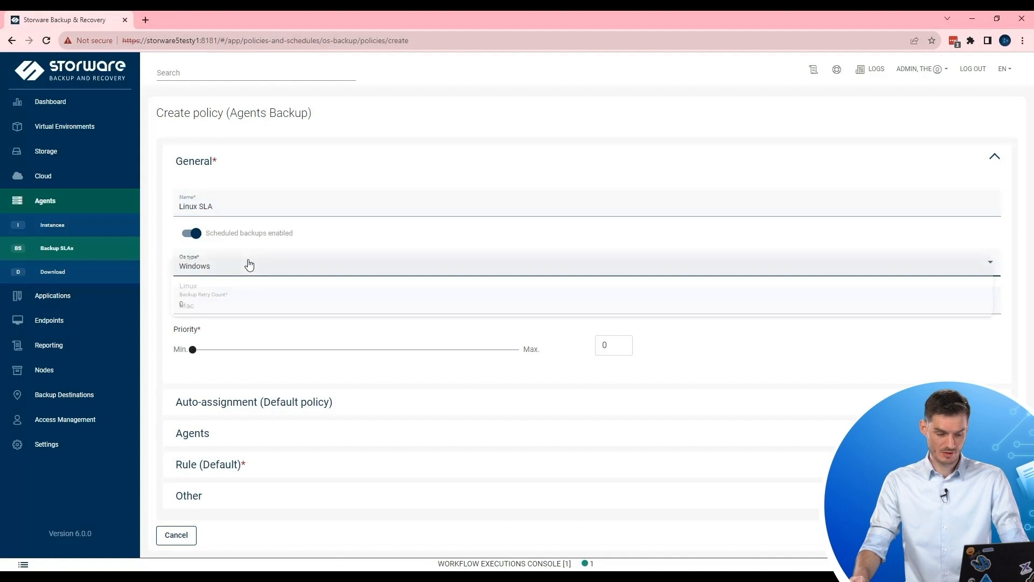
left_click(210, 295)
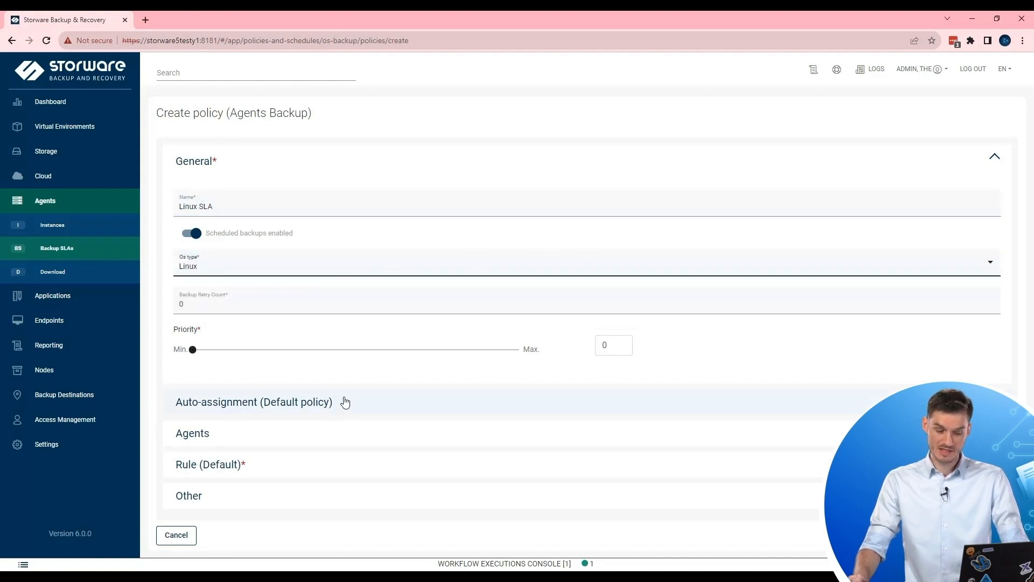
left_click(386, 410)
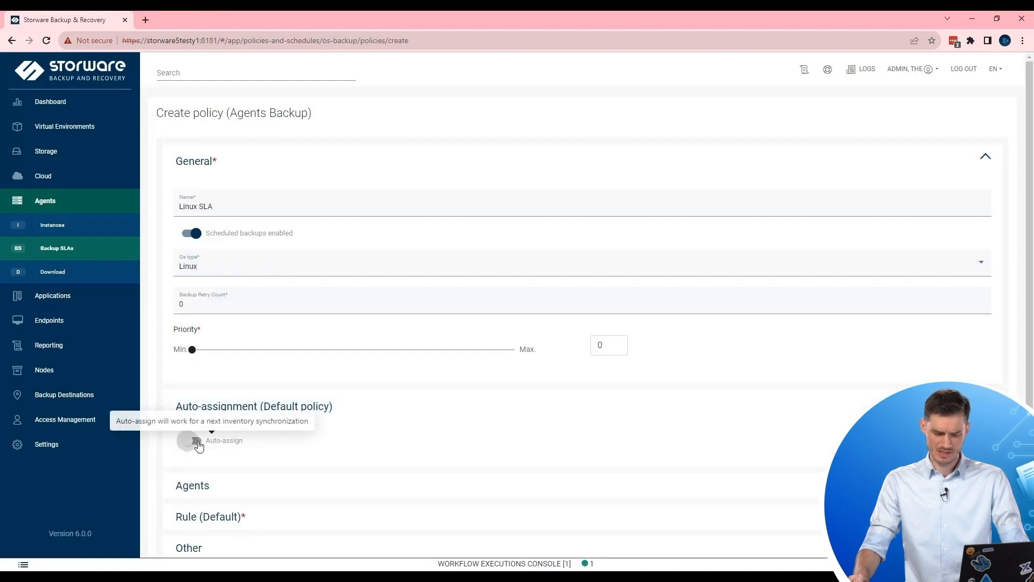
scroll(425, 399, "down", 1)
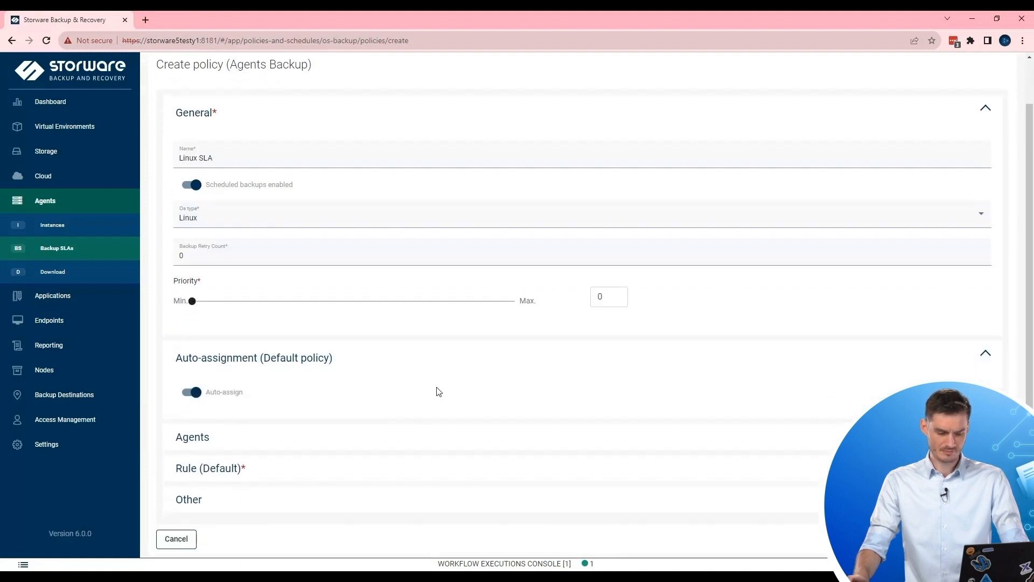
left_click(289, 427)
left_click(281, 439)
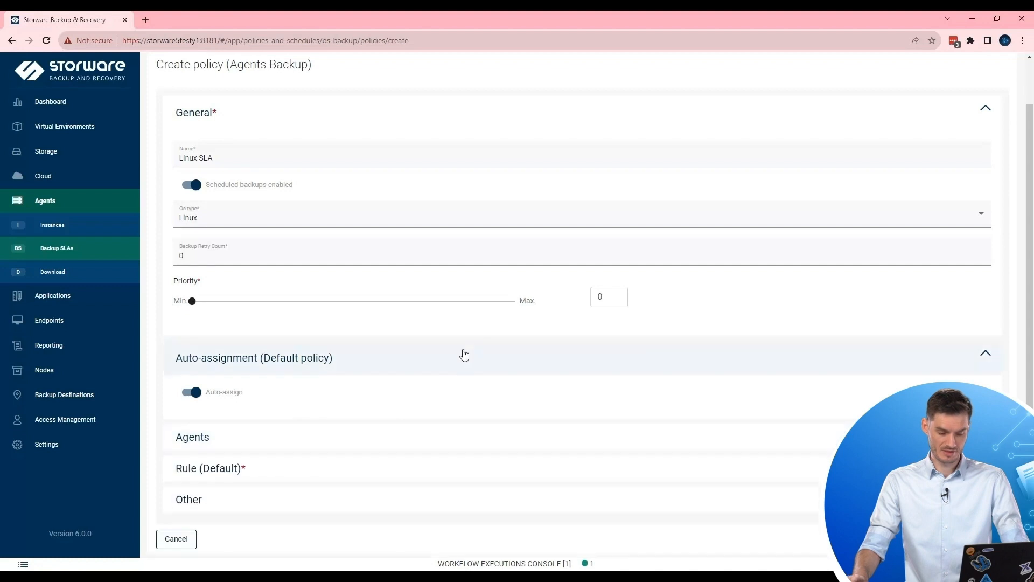
left_click(395, 472)
scroll(565, 309, "down", 7)
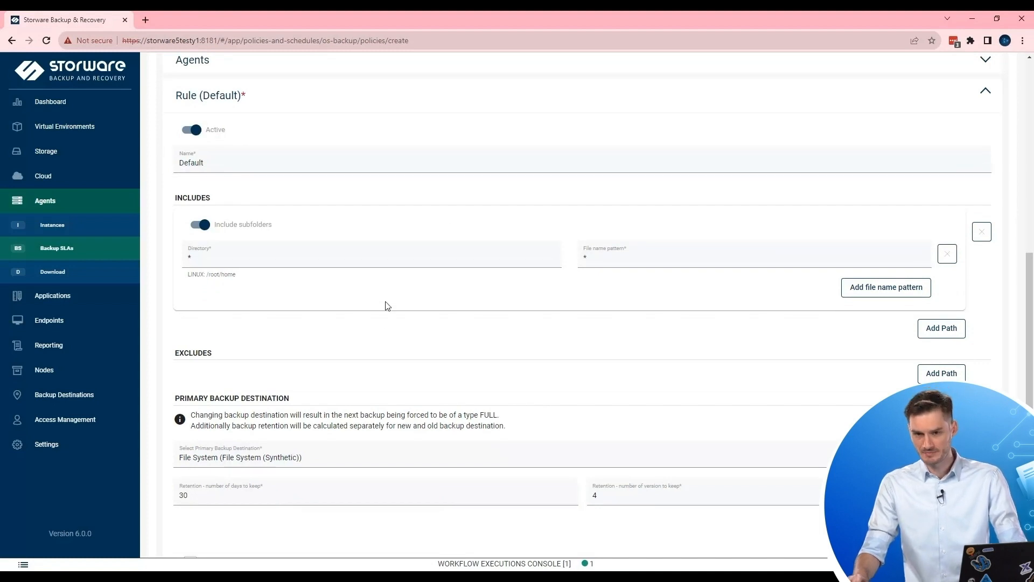
Set the Linux SLA directory to /root/, keep 10 versions, attach the everyday schedule, and save.
left_click_drag(234, 259, 160, 259)
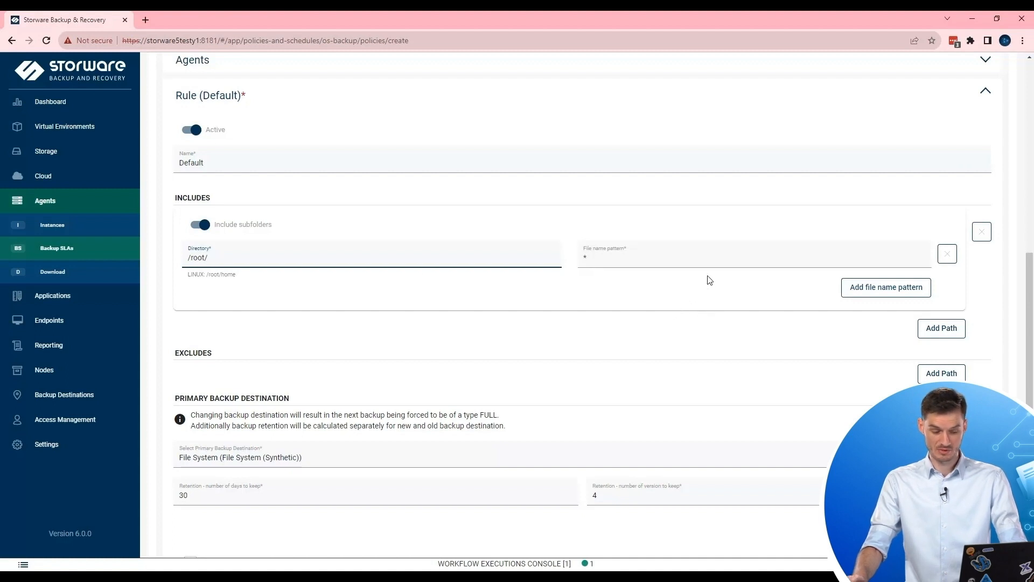
scroll(709, 280, "down", 3)
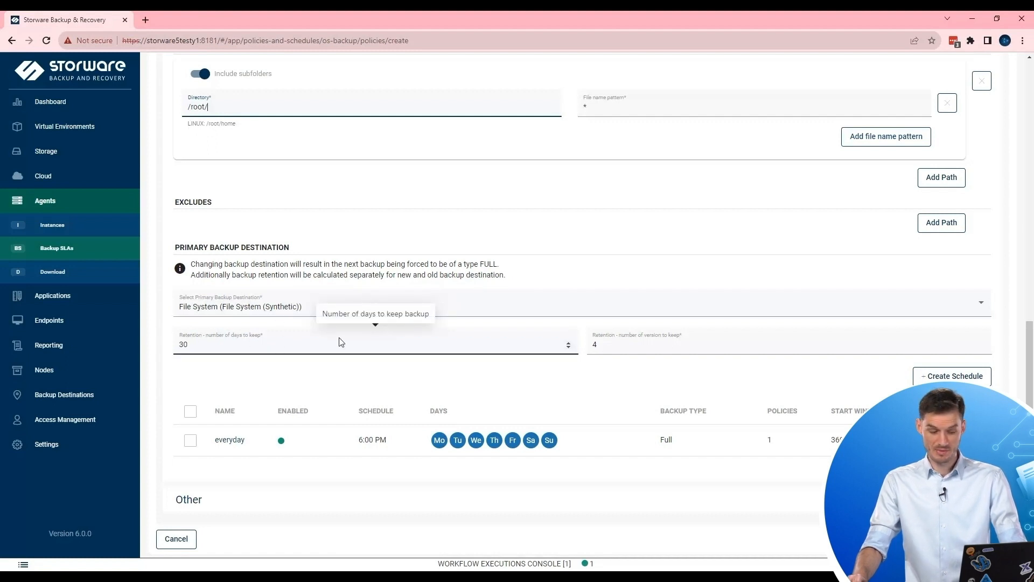
left_click(619, 347)
key("BackSpace")
type("10")
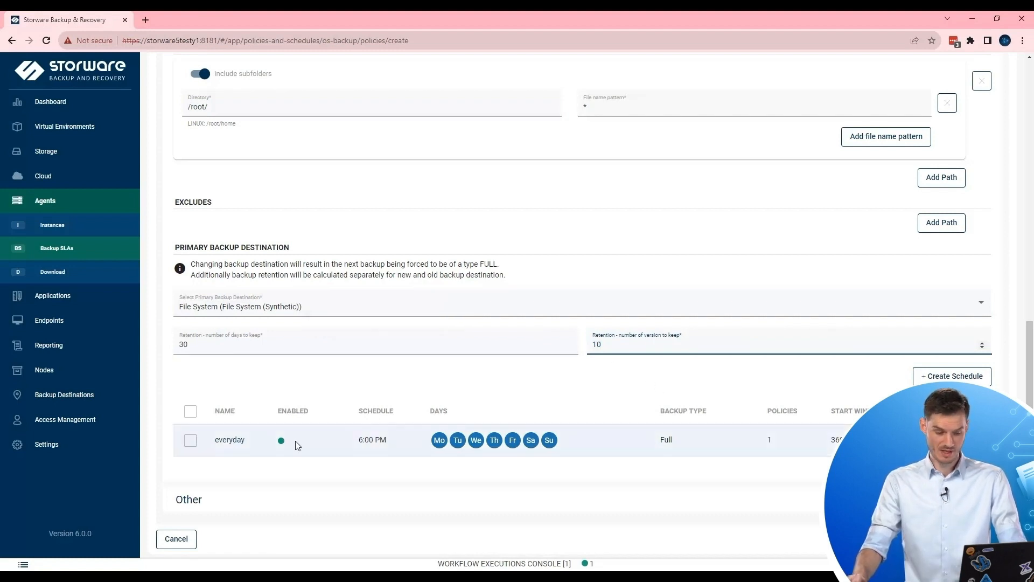
left_click(192, 444)
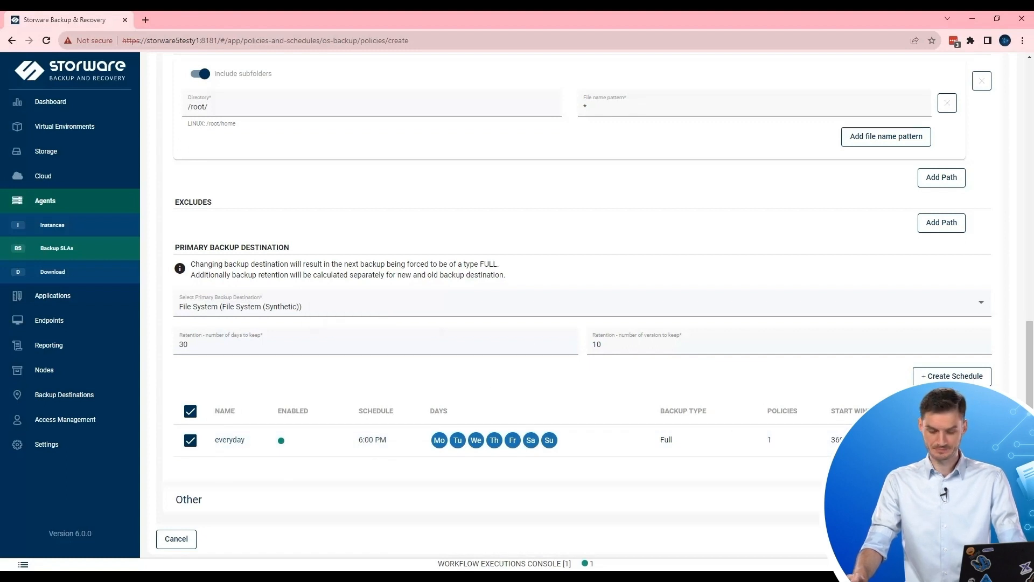
left_click(1001, 539)
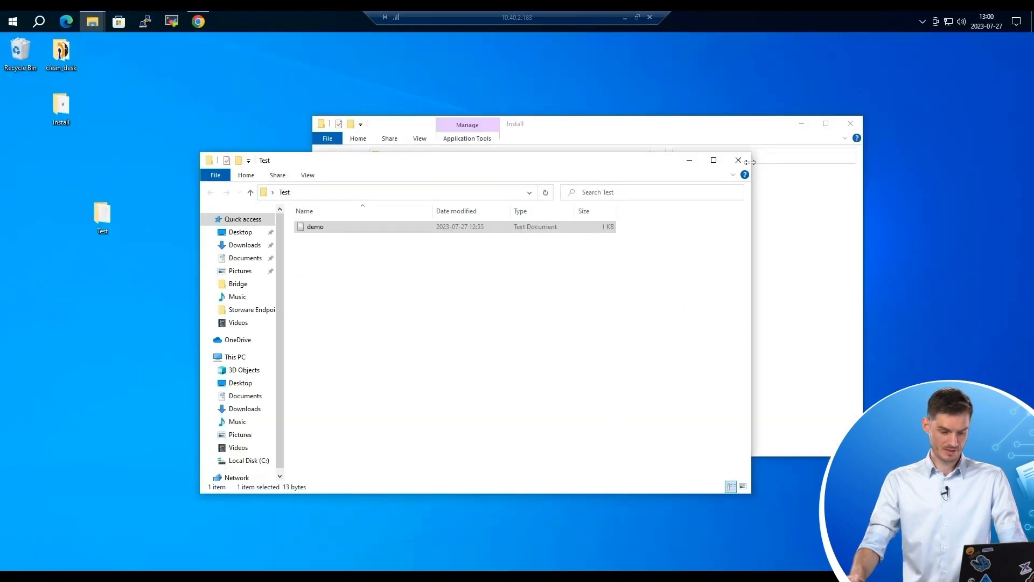
Launch the sbr-osagent 6.0.0.7 installer past the unrecognized-app warning and proceed through setup to installation.
left_click(691, 161)
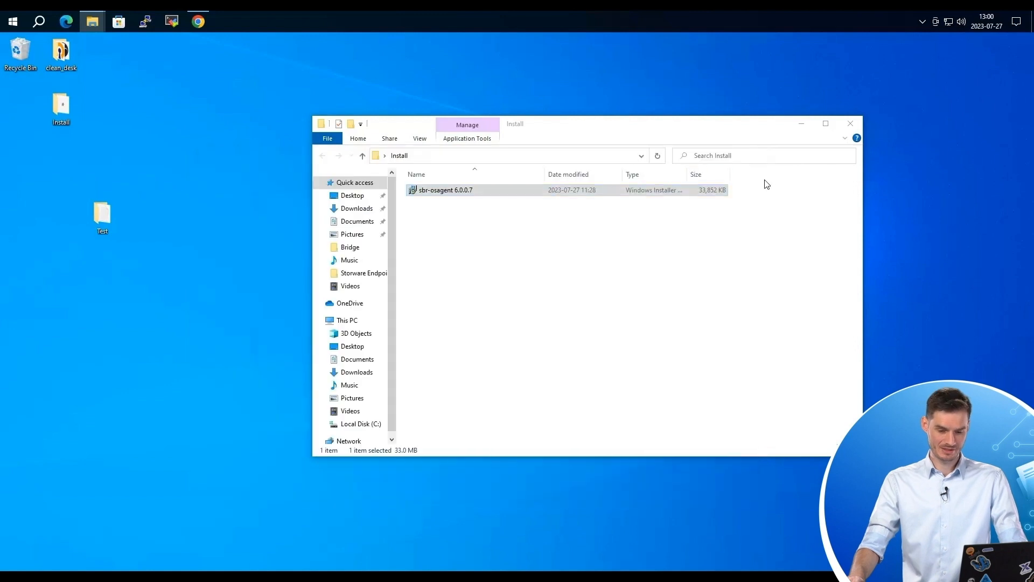
left_click_drag(686, 127, 635, 106)
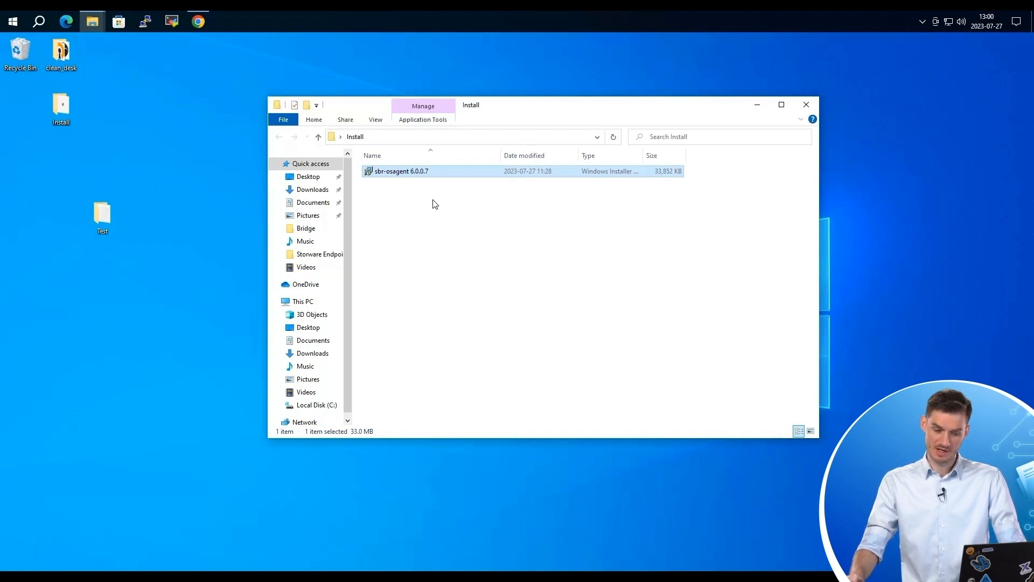
double_click(407, 172)
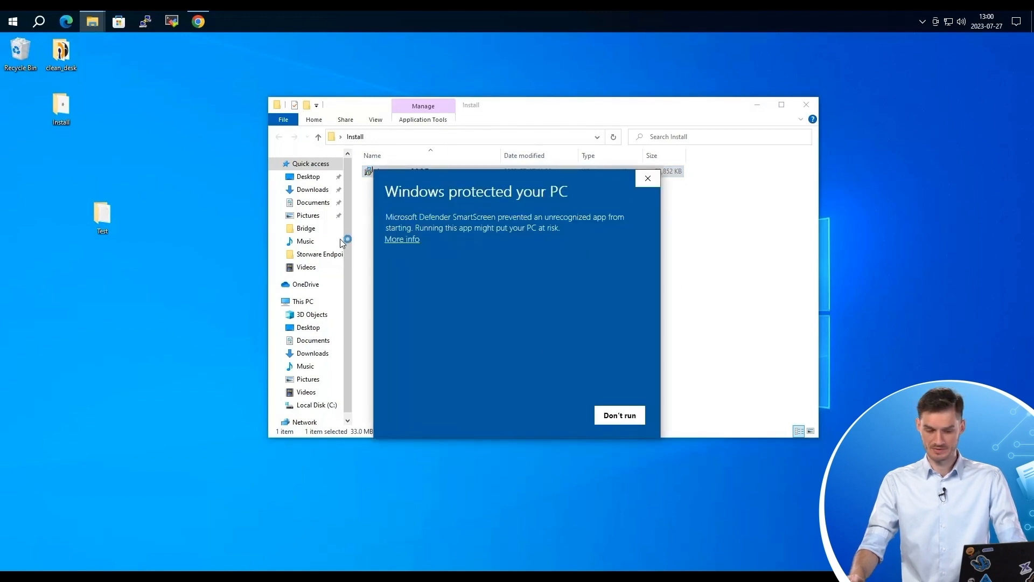
left_click(403, 239)
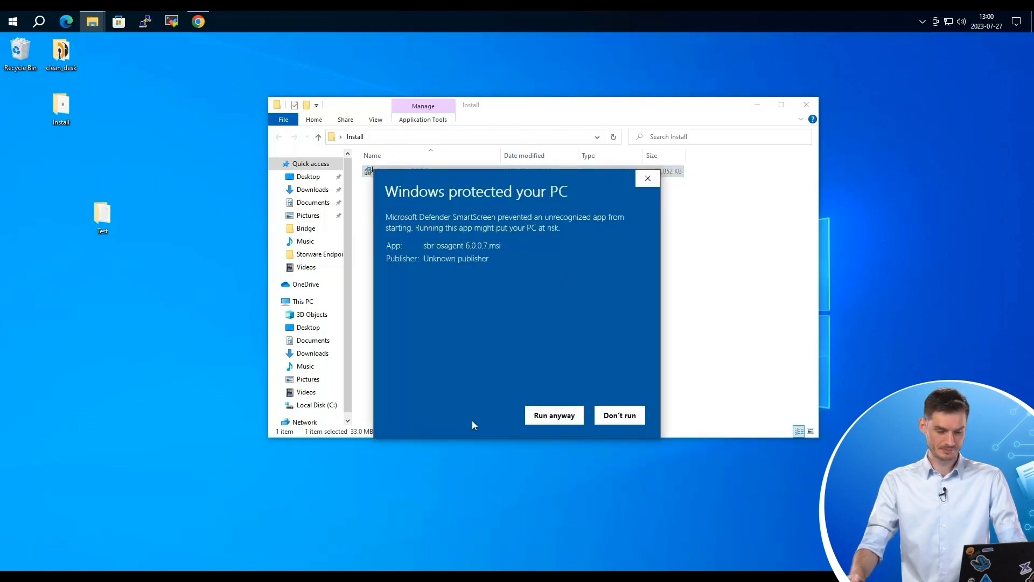
left_click(554, 417)
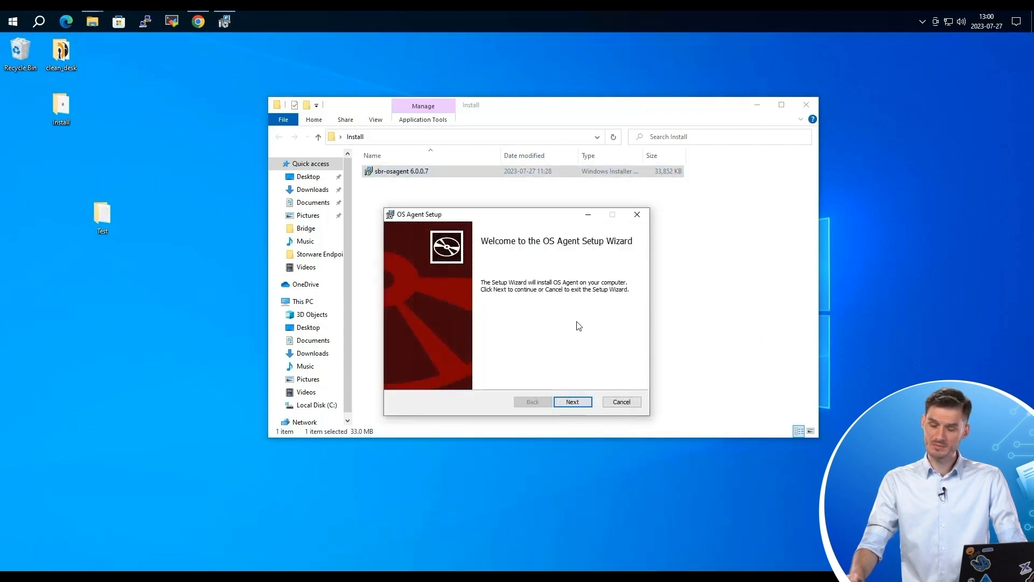
left_click(589, 407)
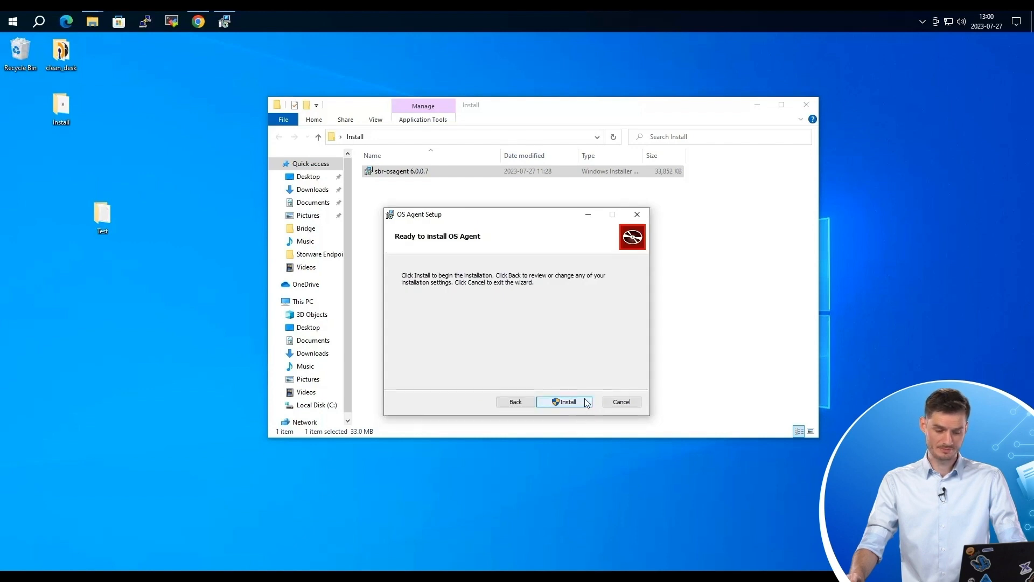
left_click(587, 403)
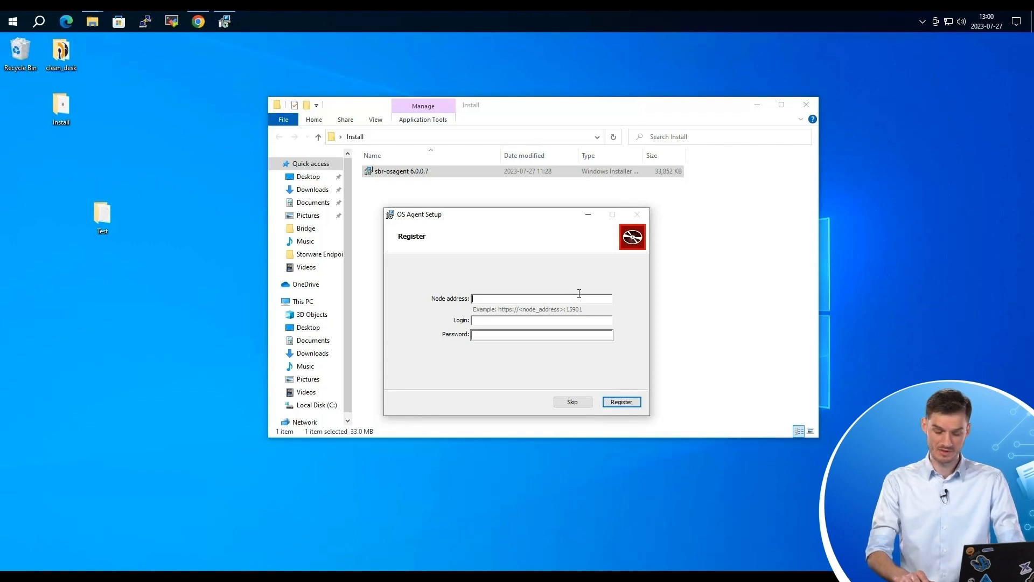
type("s")
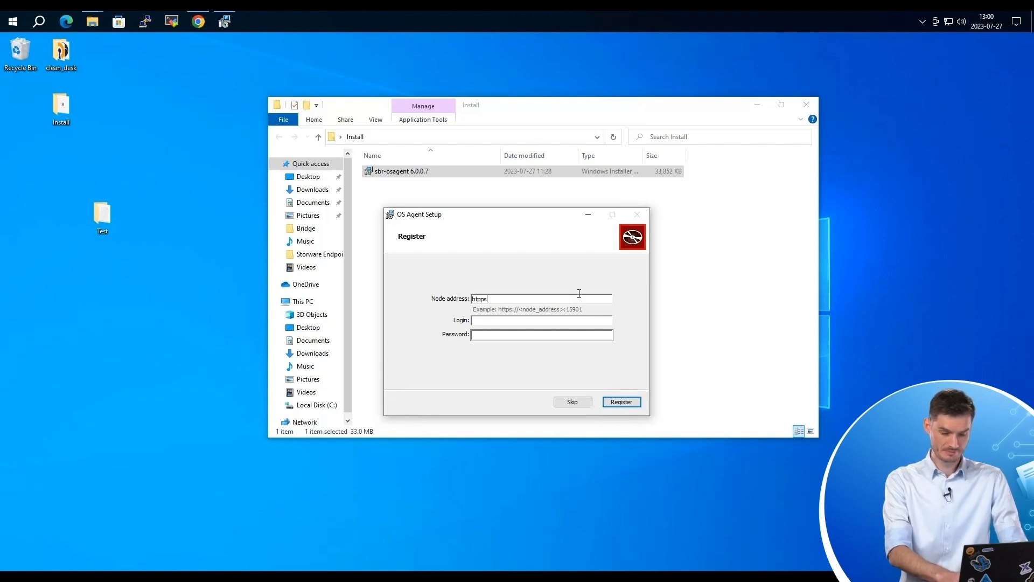
type("tps")
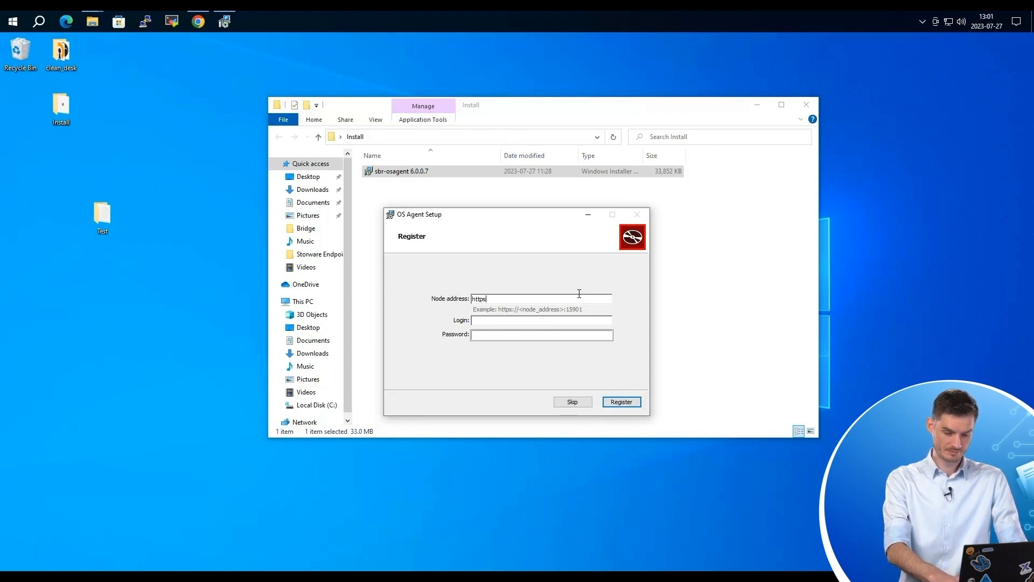
type("://10")
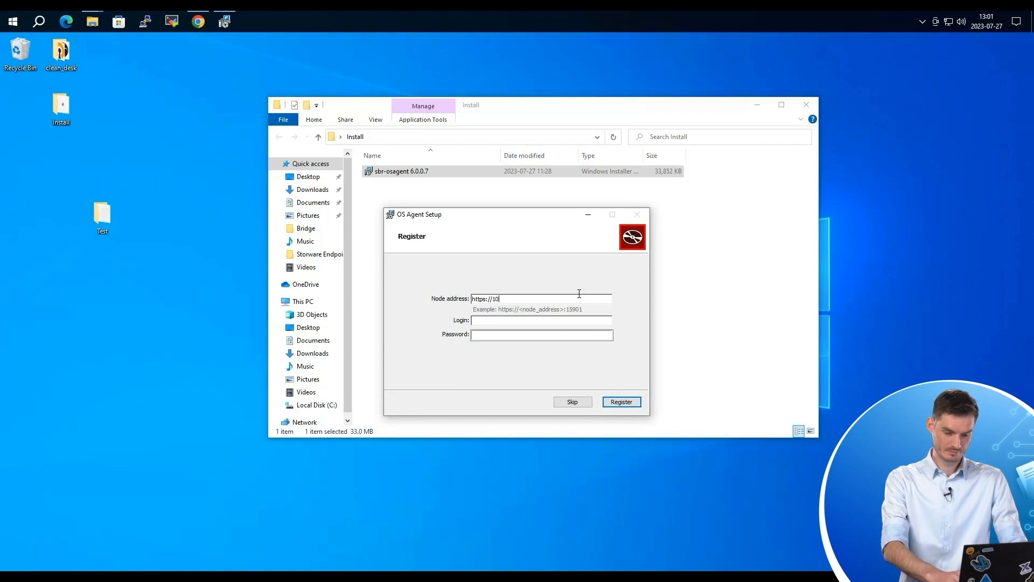
type(".p")
key("BackSpace")
key("BackSpace")
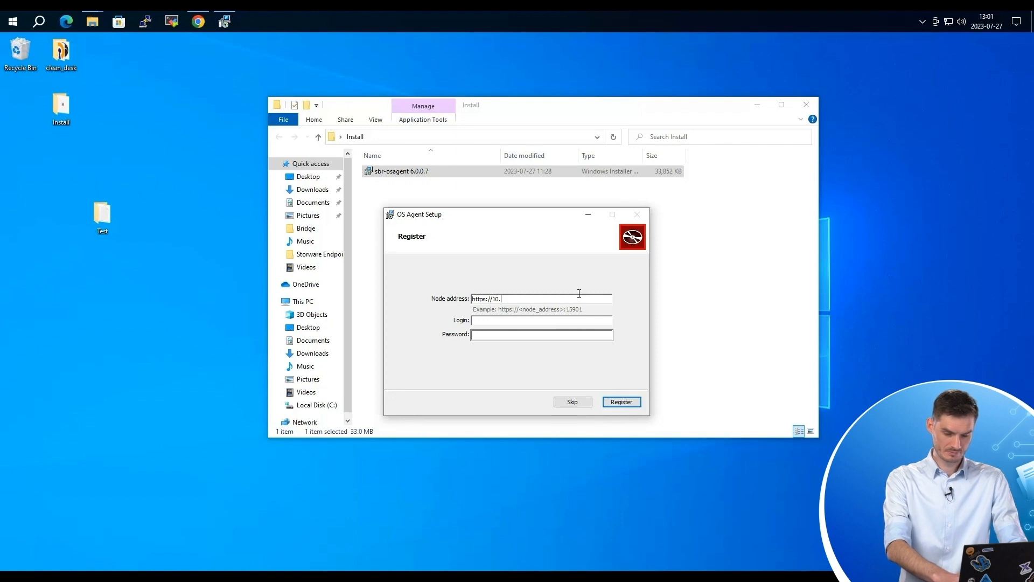
type("40.2.166")
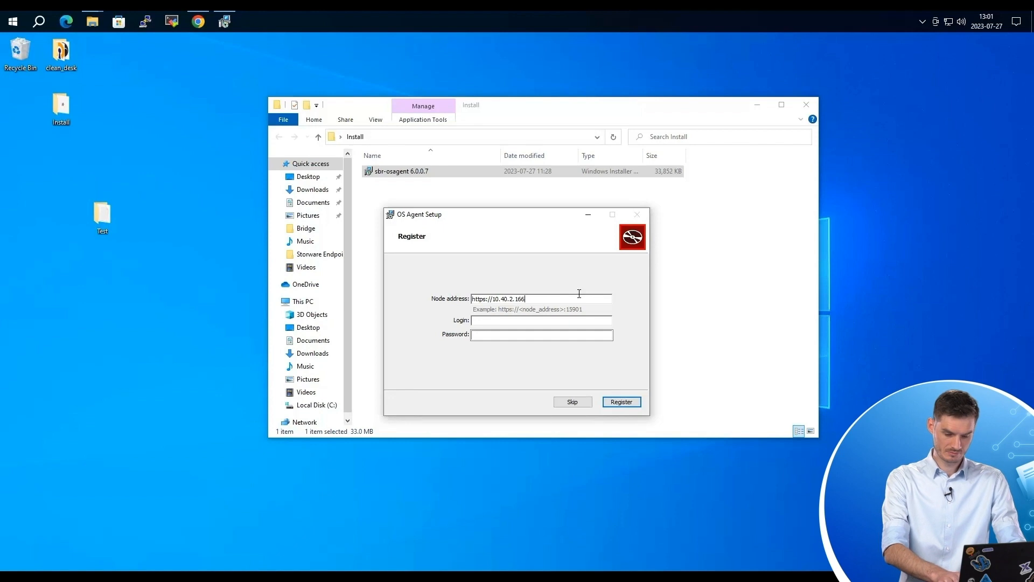
type(":15900")
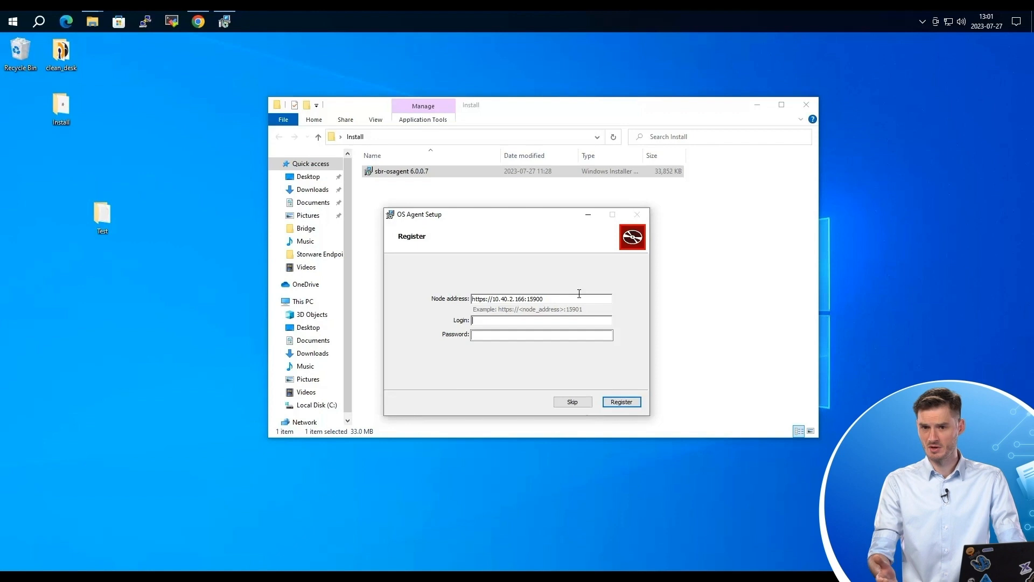
type("admin")
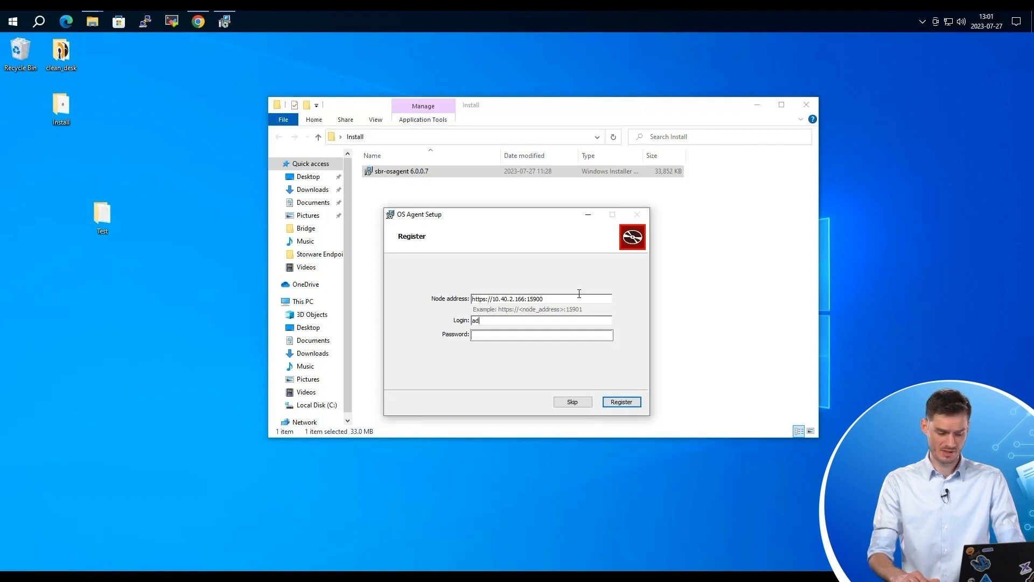
key("Tab")
type("••••••••")
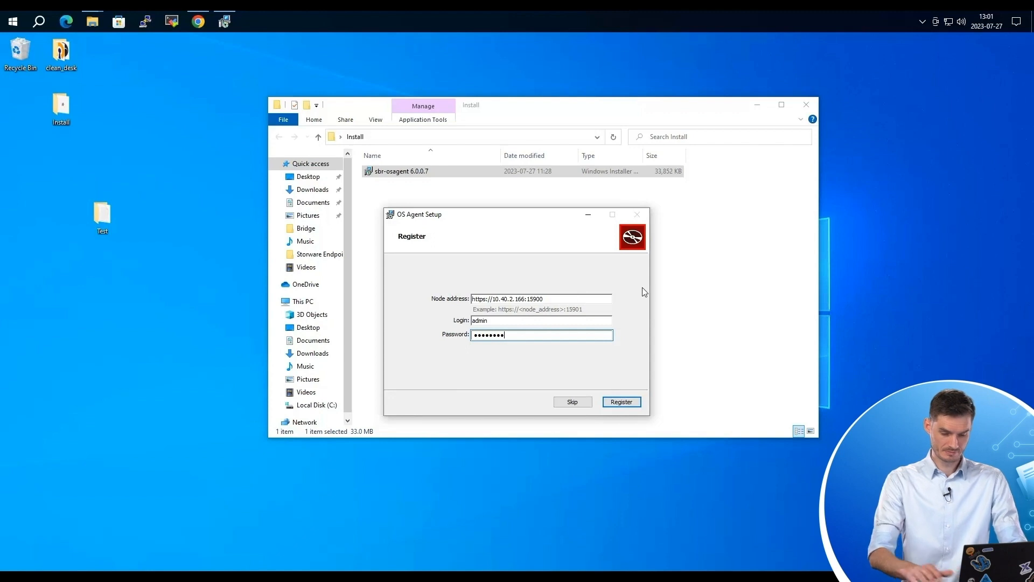
left_click(621, 402)
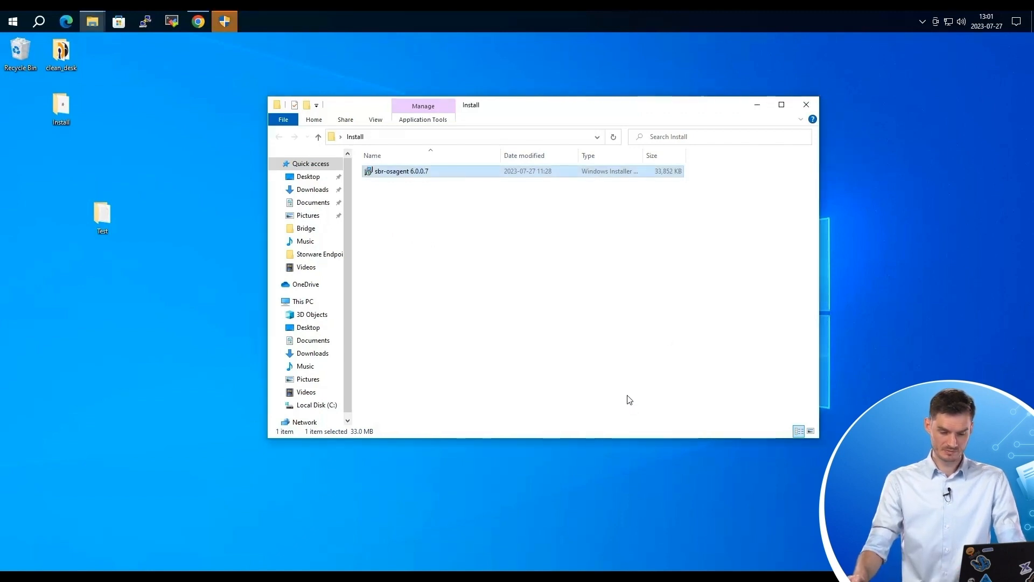
Approve the administrator permission request and finish the OS Agent Setup wizard.
left_click(229, 17)
left_click(447, 383)
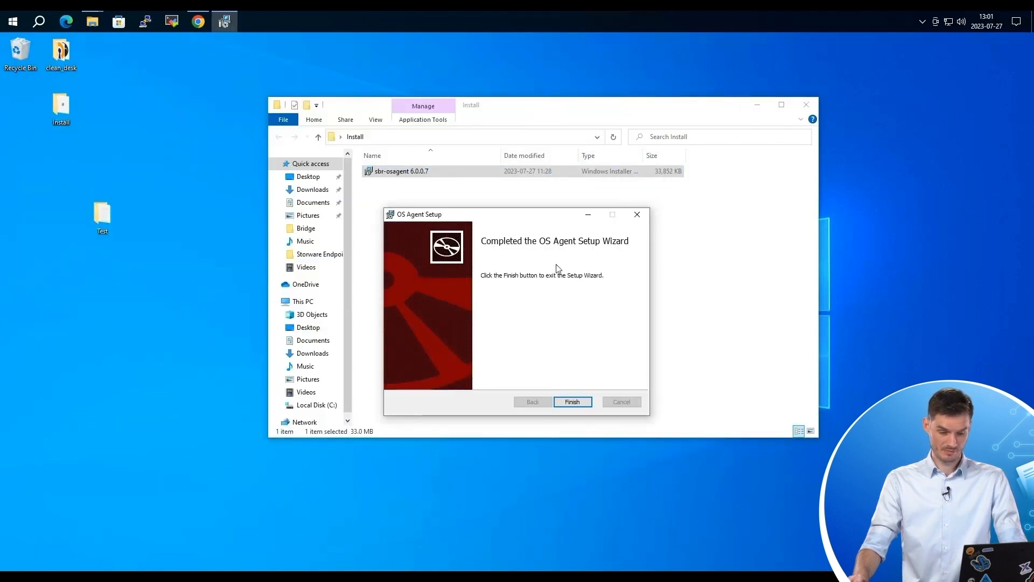
left_click(574, 403)
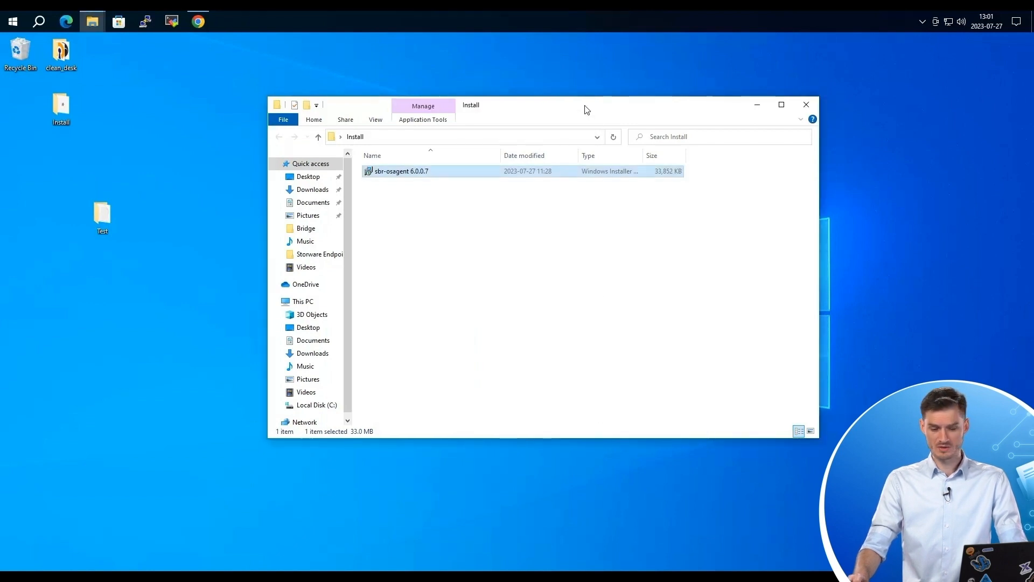
left_click(556, 22)
right_click(556, 24)
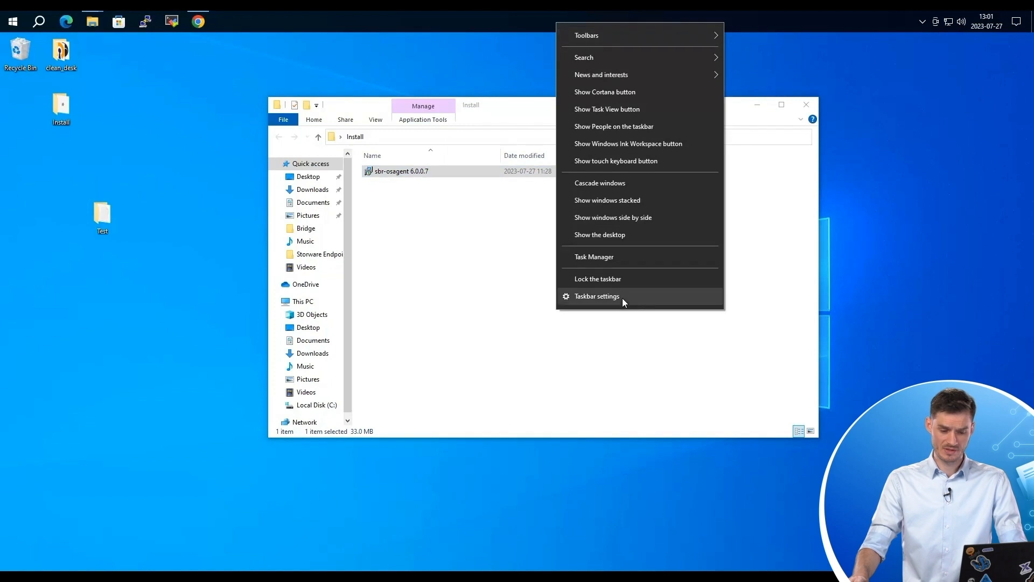
Confirm sbr-osagent shows Running in Task Manager's Services list, then minimize Task Manager and the remote desktop.
left_click(638, 255)
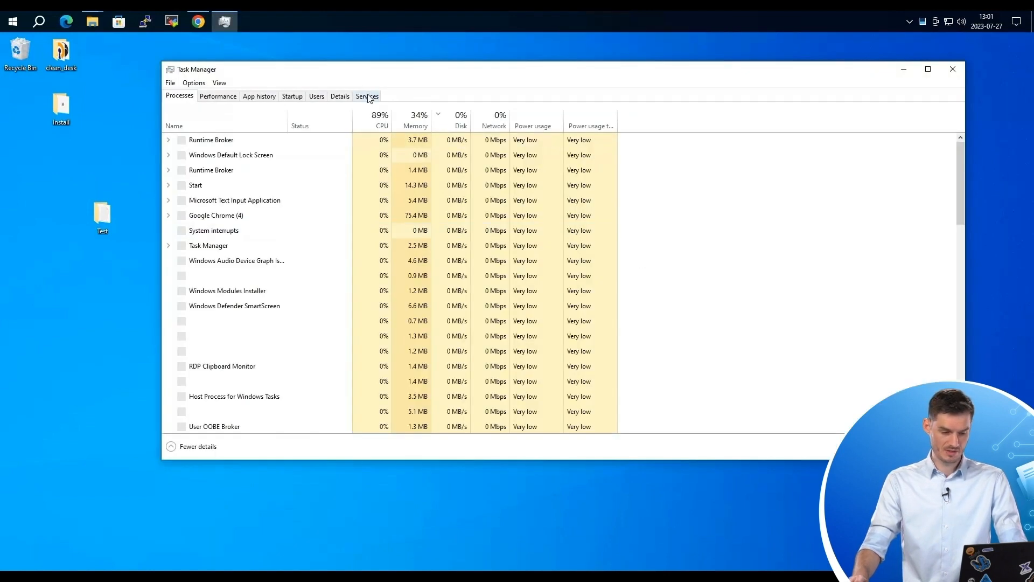
left_click(367, 96)
left_click(209, 164)
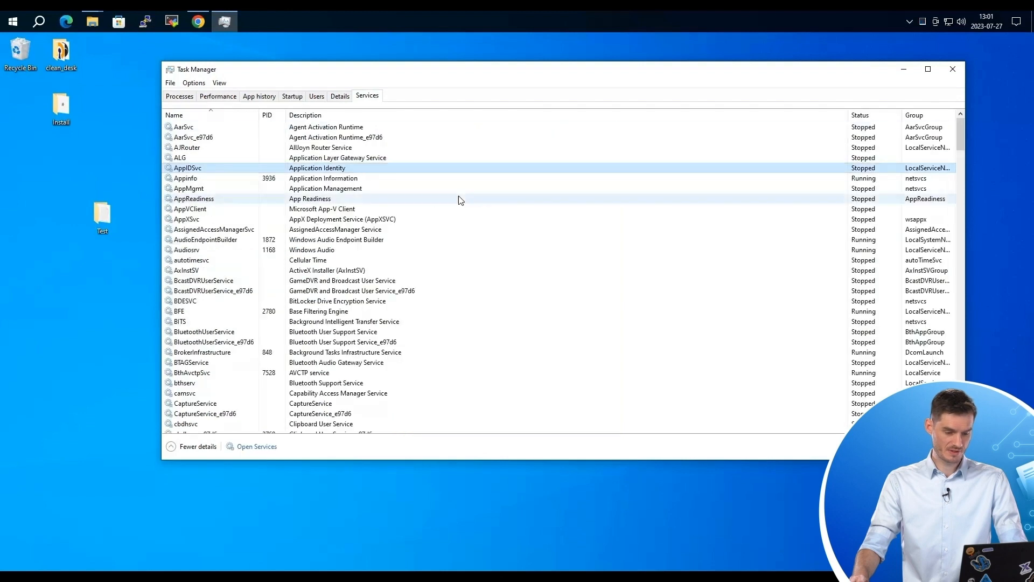
key("s")
key("b")
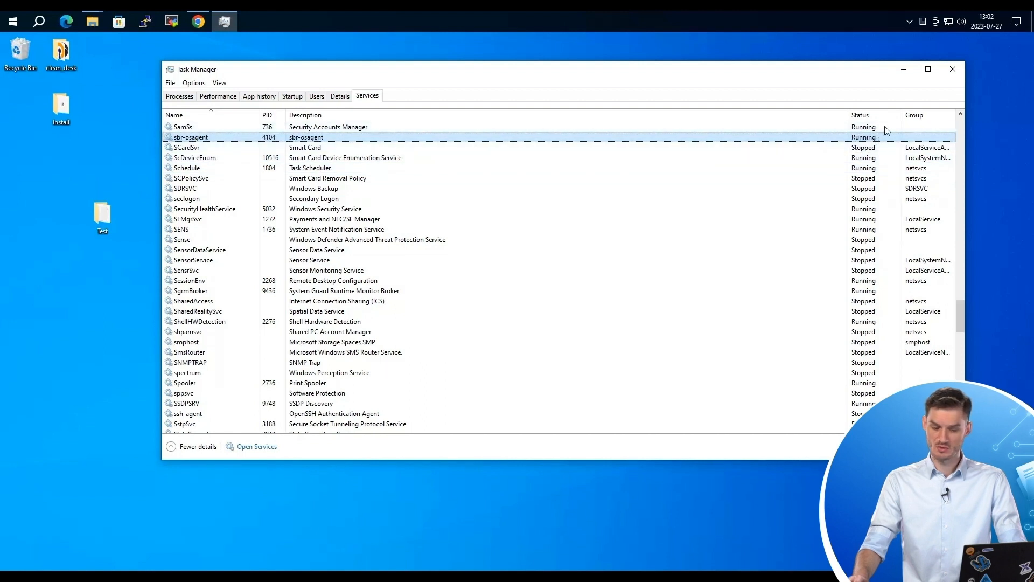
left_click(904, 69)
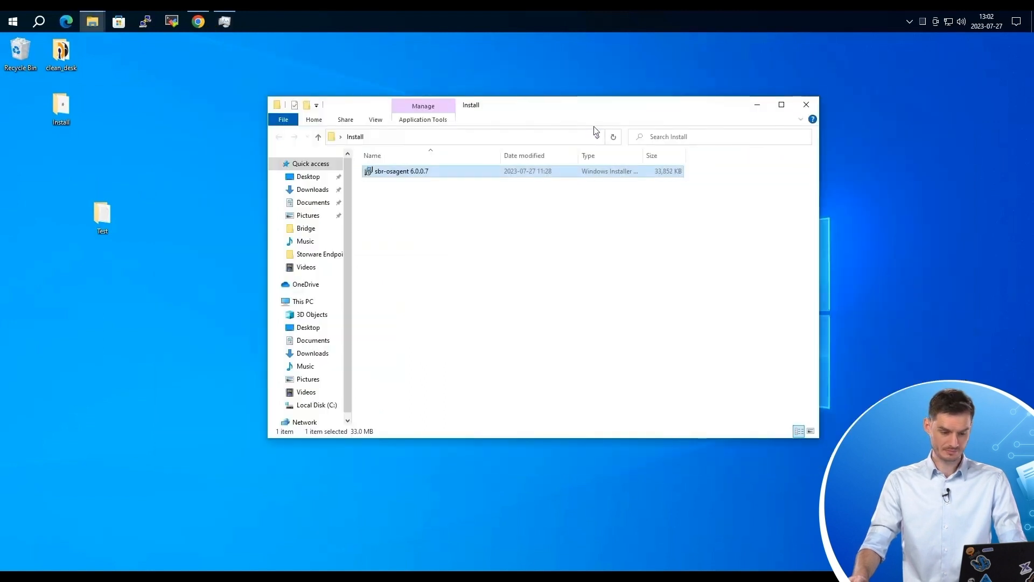
left_click(625, 19)
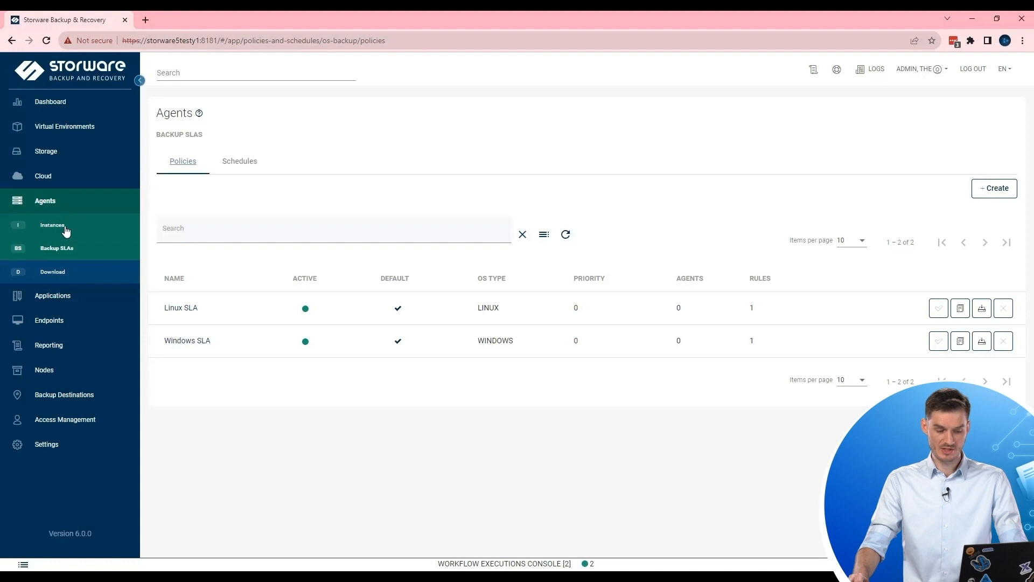
Show Agents > Instances with the connected Windows agent, then switch to the MobaXterm session.
left_click(72, 229)
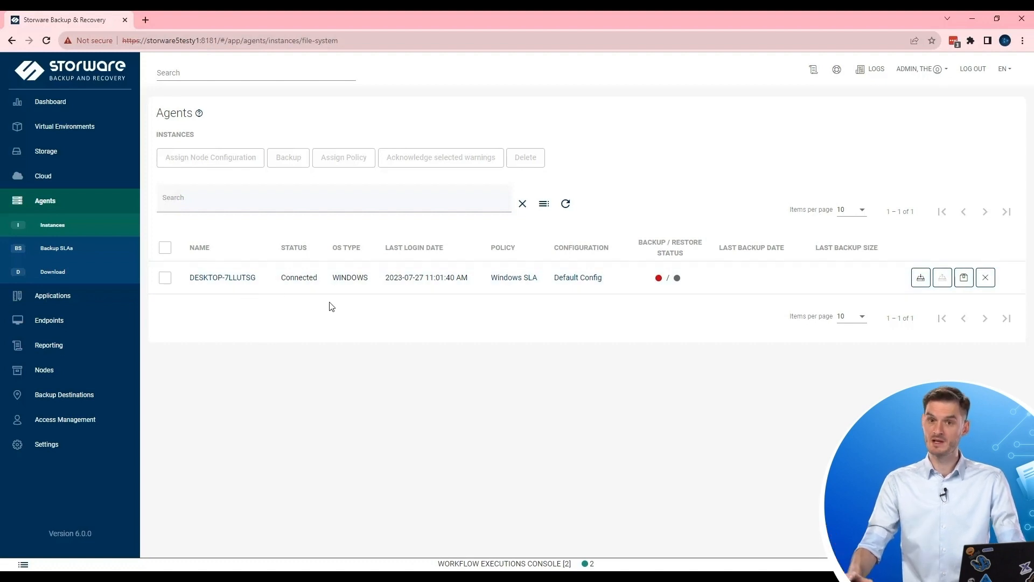
left_click(547, 576)
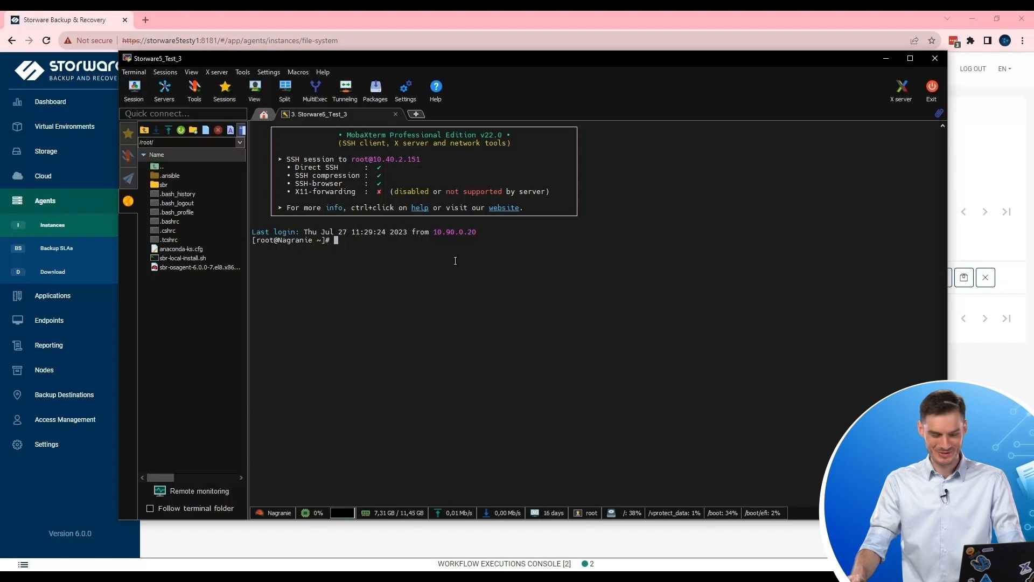
Install sbr-osagent-6.0.0-7.el8.x86_64.rpm via yum install, confirming with y, then run osac for usage help.
type("ll")
key("Return")
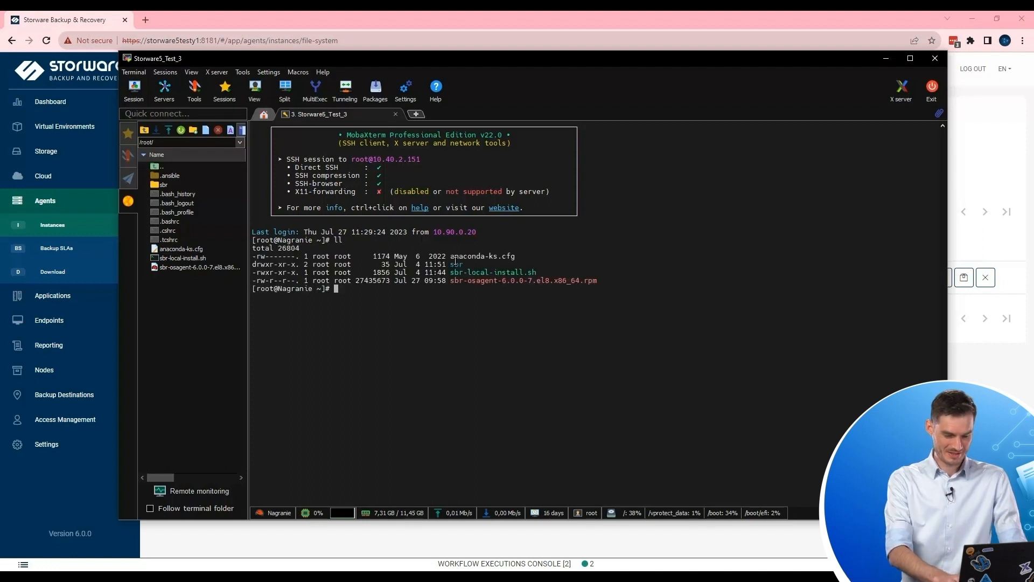
left_click_drag(448, 283, 596, 281)
key("ctrl+c")
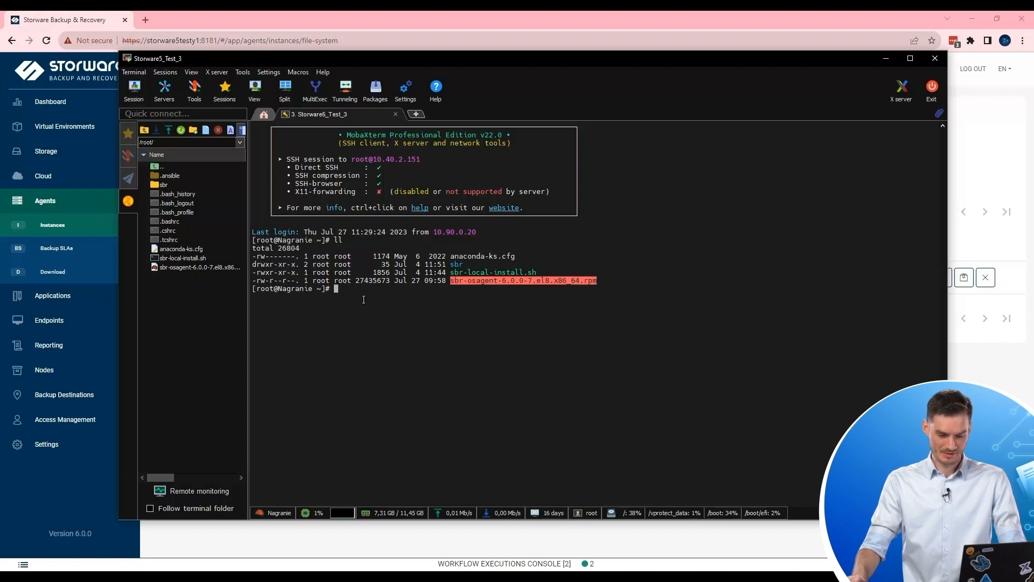
left_click(529, 302)
type("yum ")
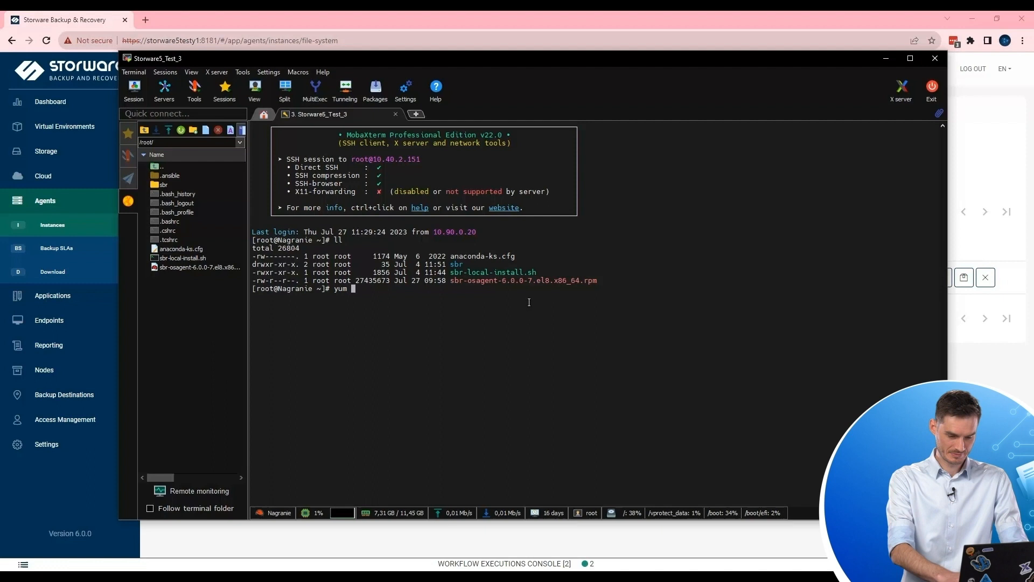
type("install")
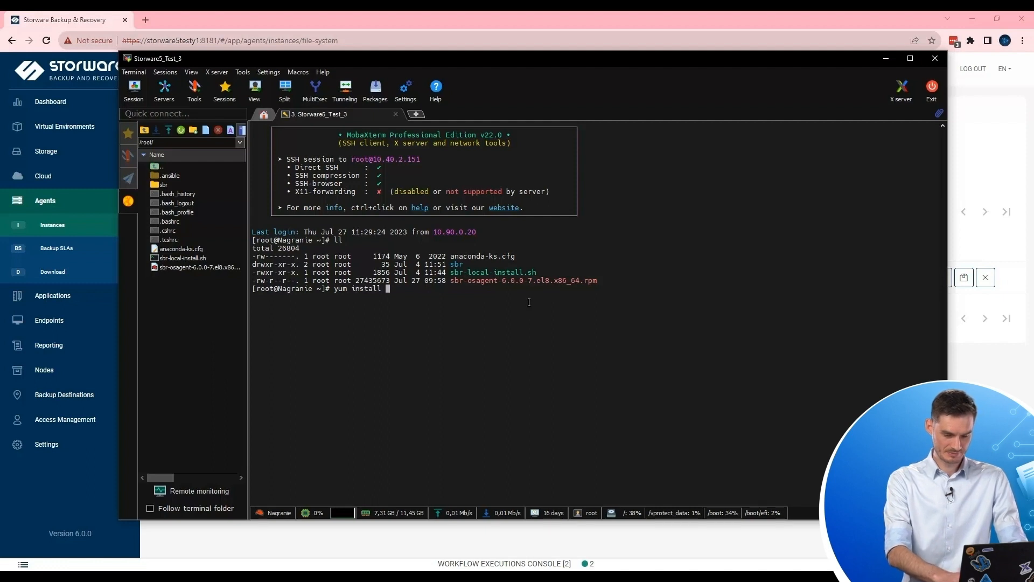
right_click(552, 289)
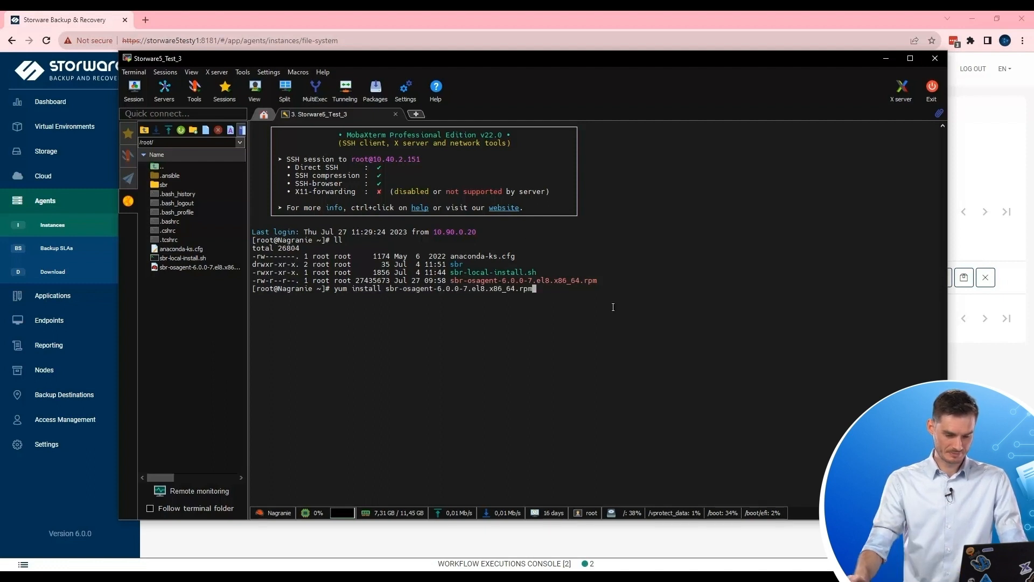
key("Return")
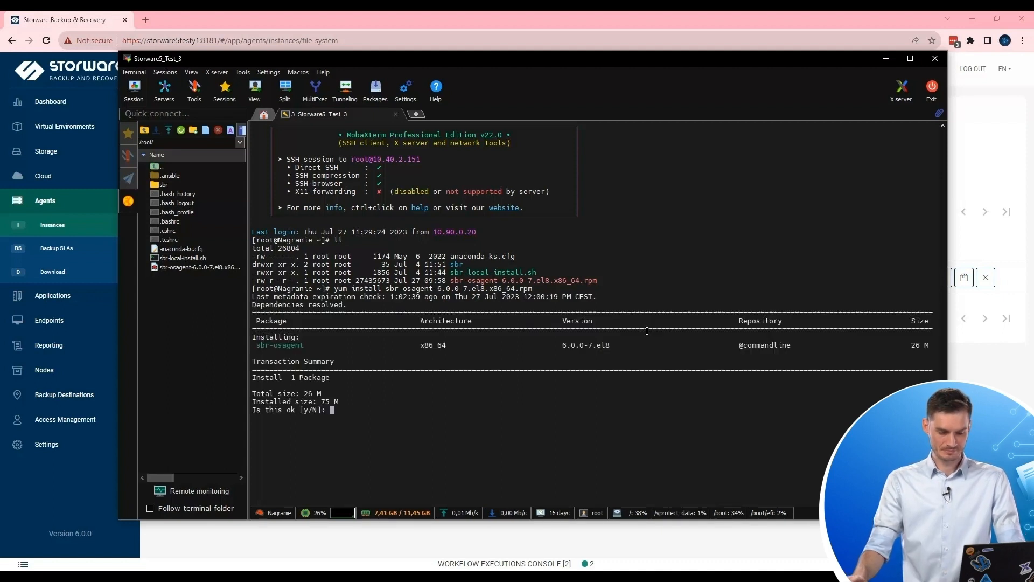
type("y")
key("Return")
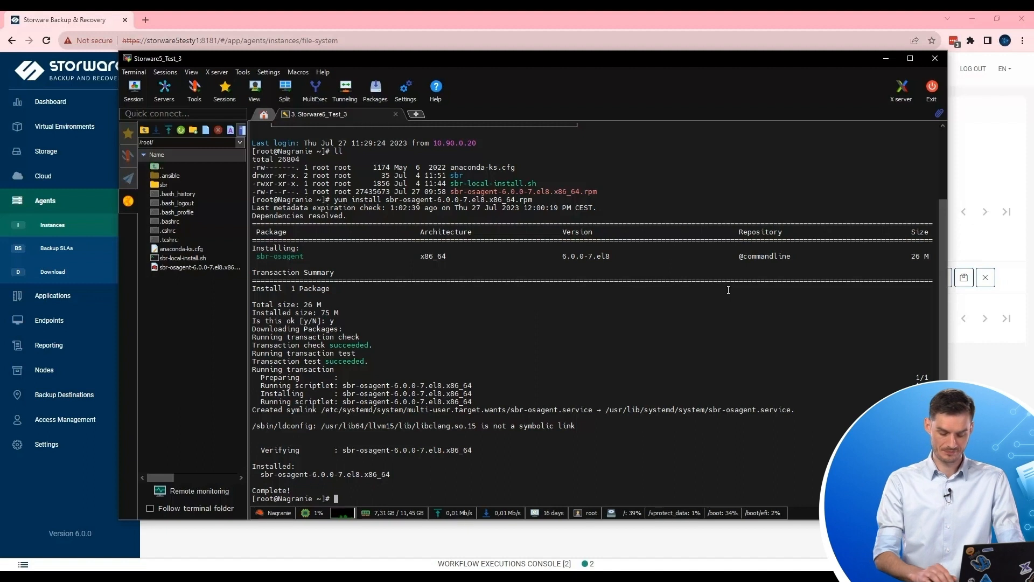
type("o")
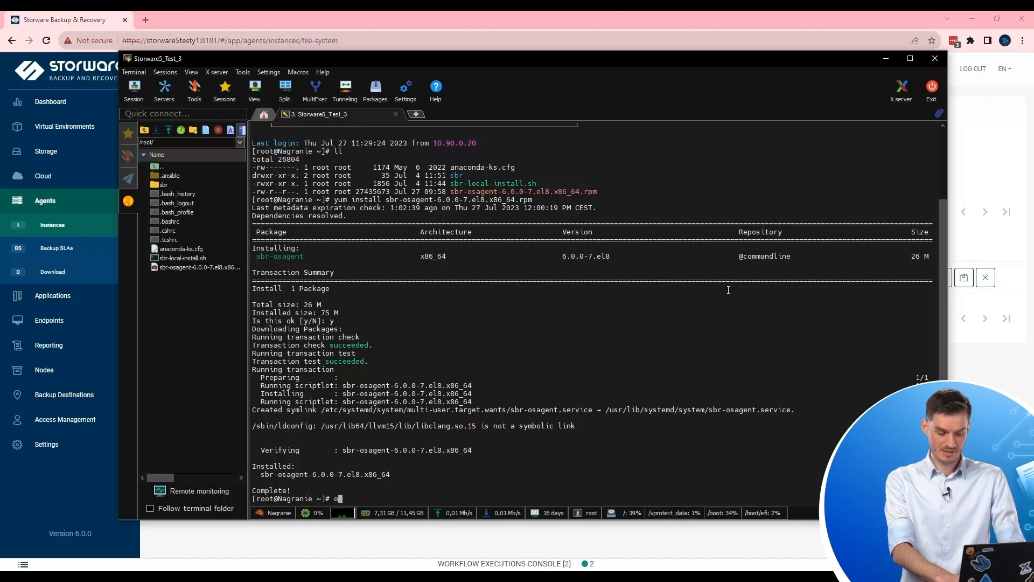
type("sa")
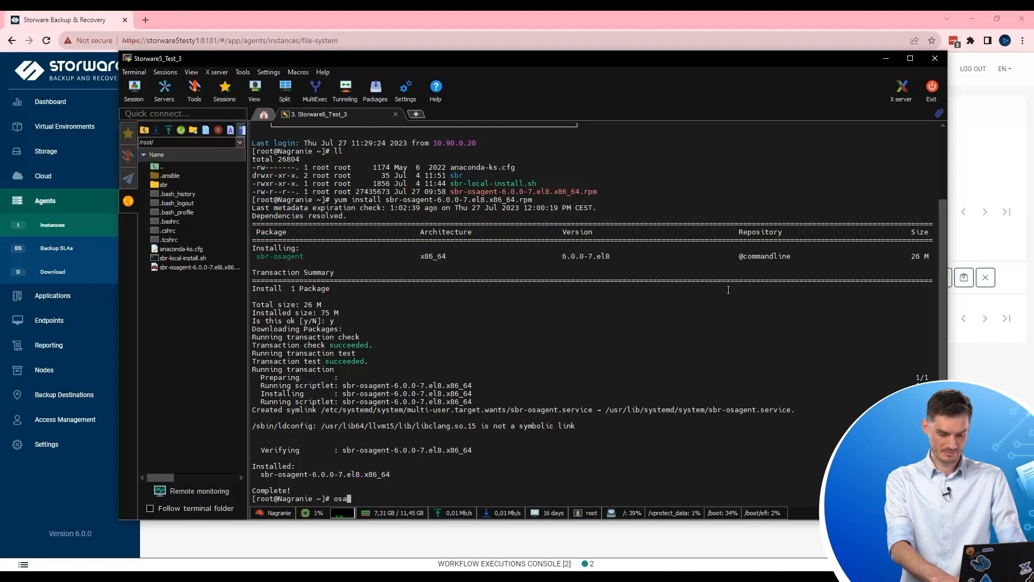
type("c")
key("Return")
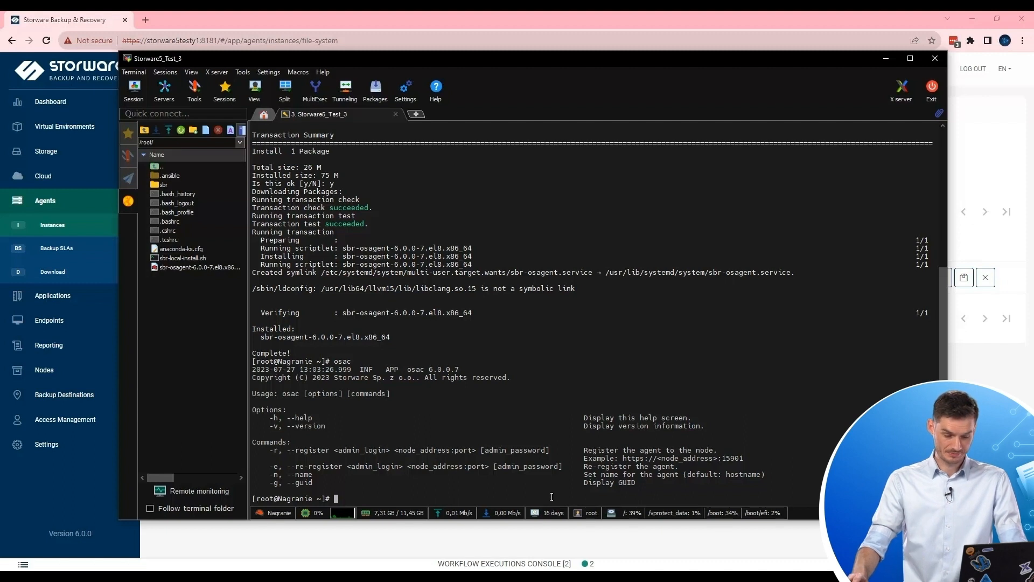
type("osac -r")
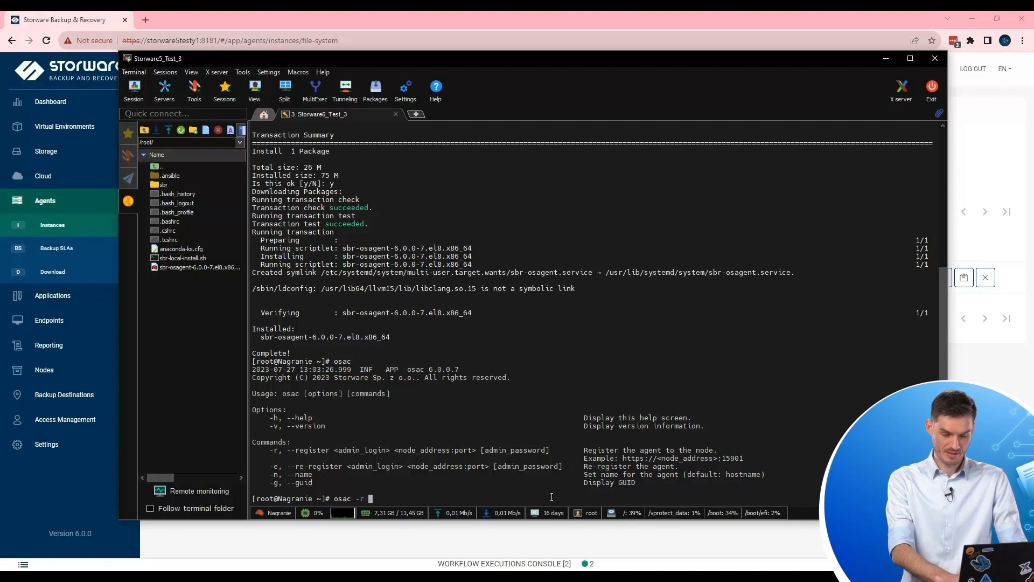
type(" admin")
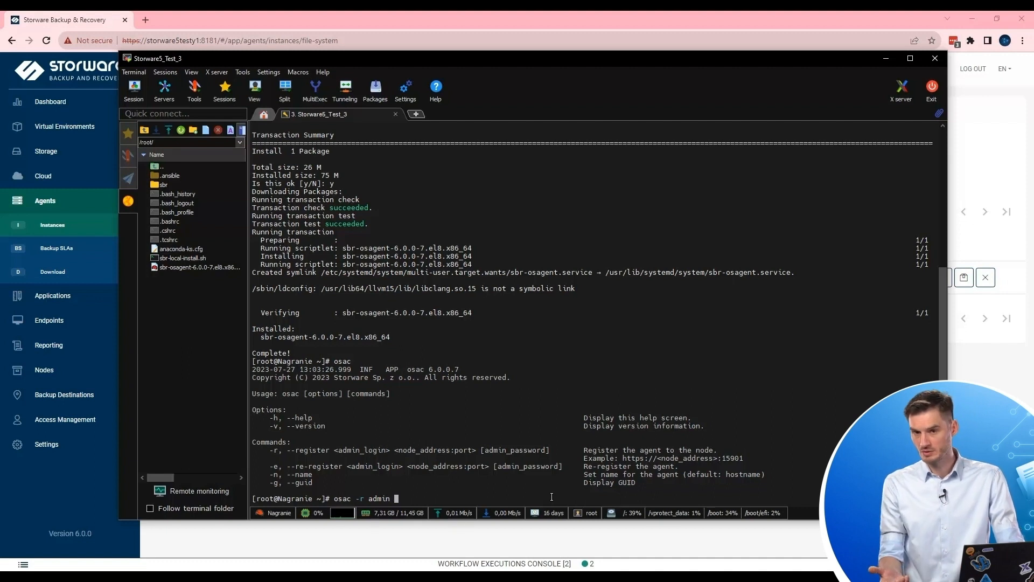
type(" https://")
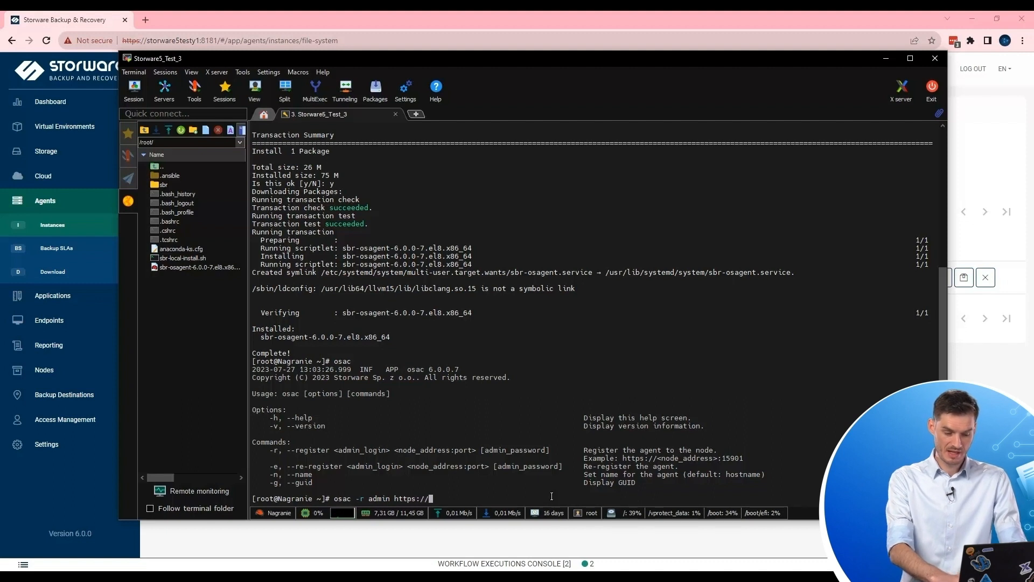
type("10.45")
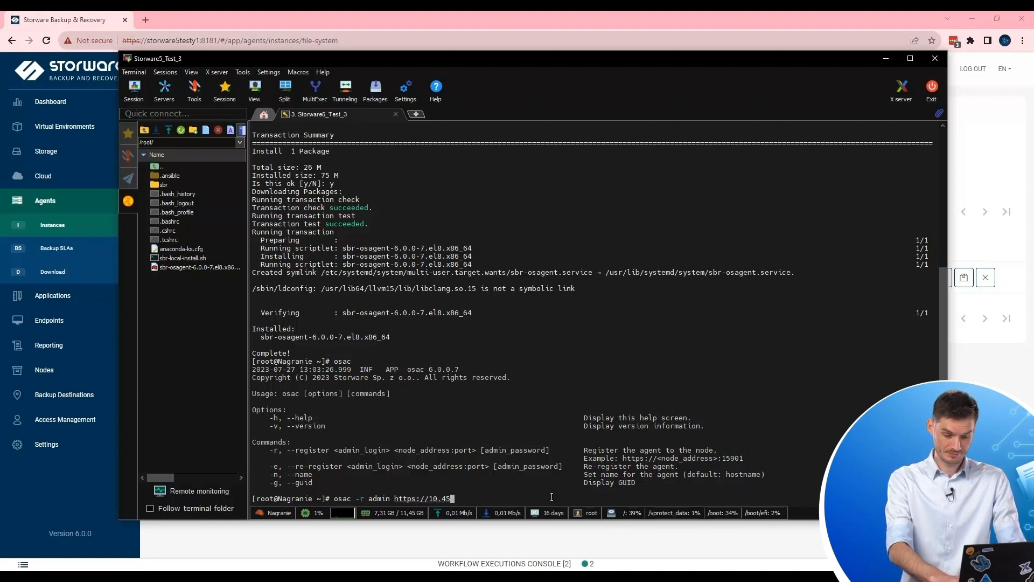
key("BackSpace")
type("0")
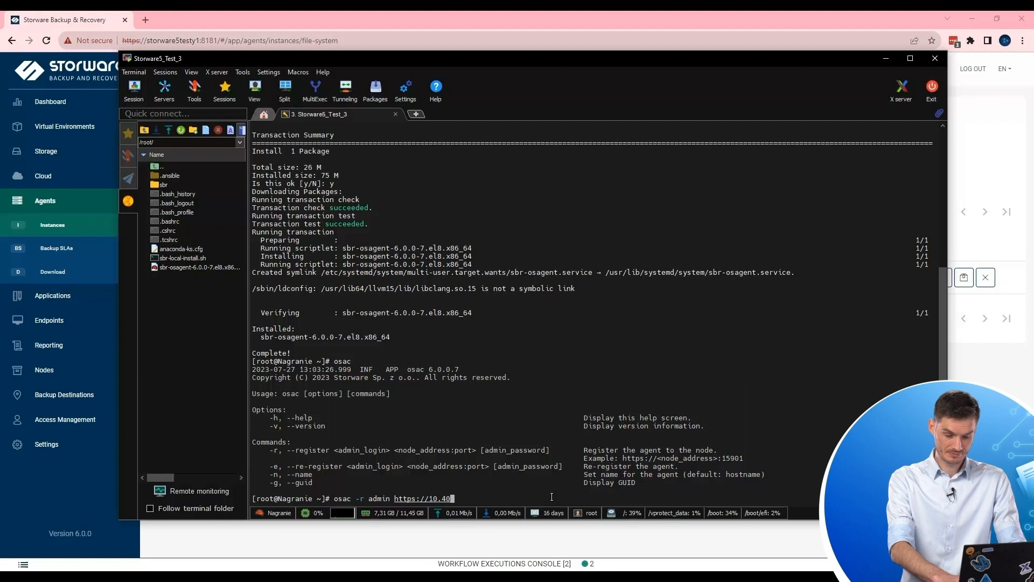
type(".2.166")
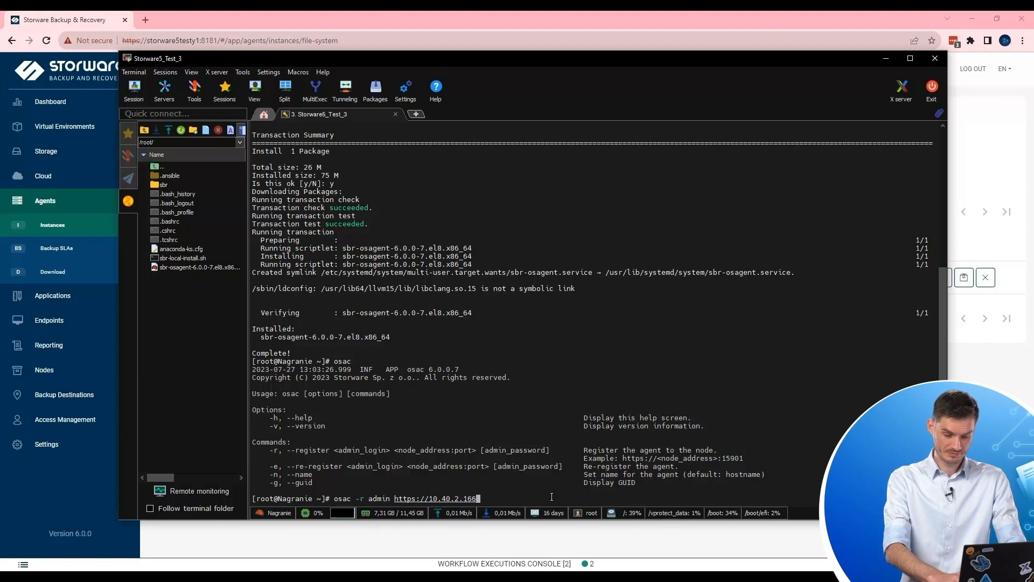
type(":15900")
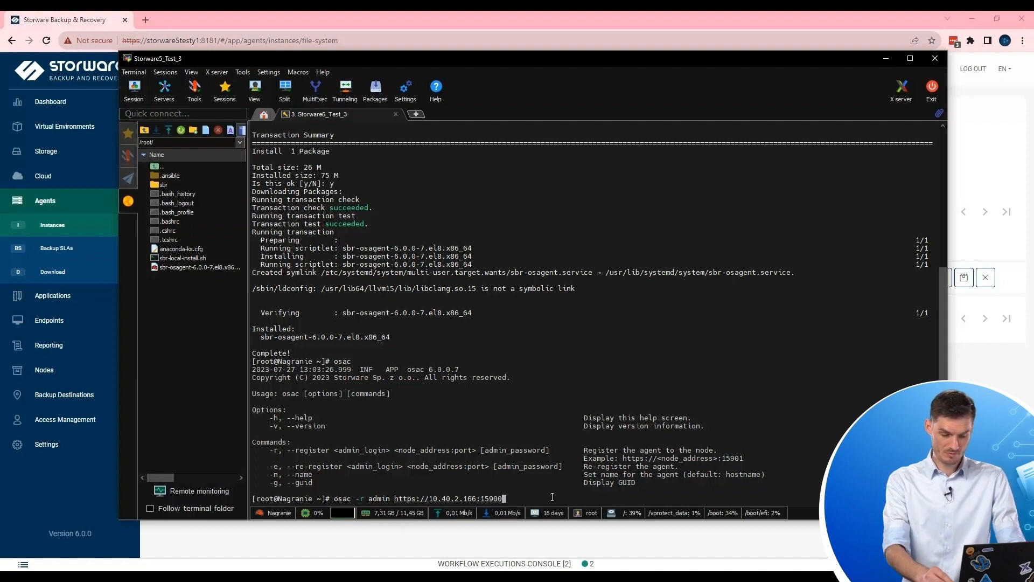
key("Return")
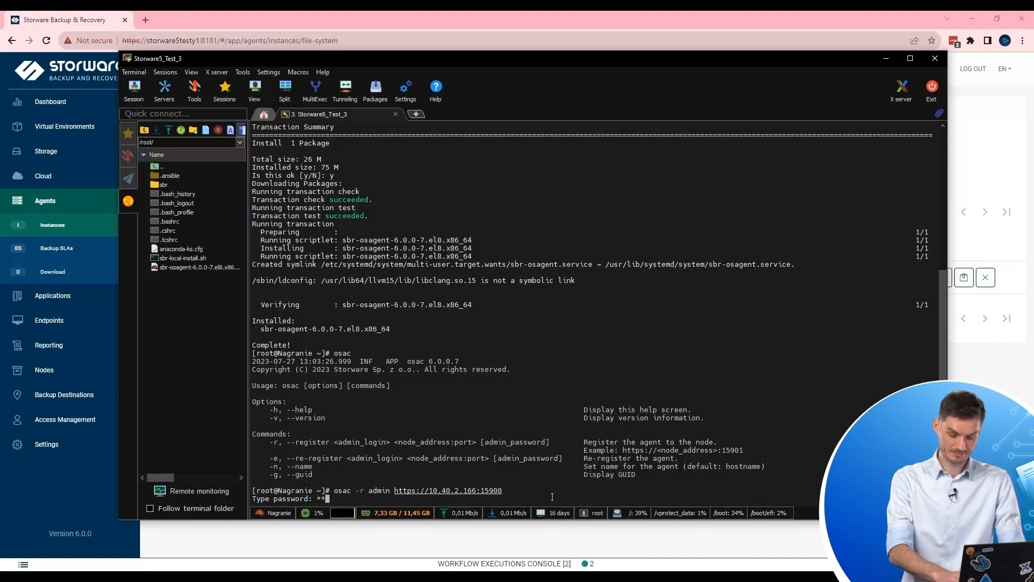
type("*")
key("Return")
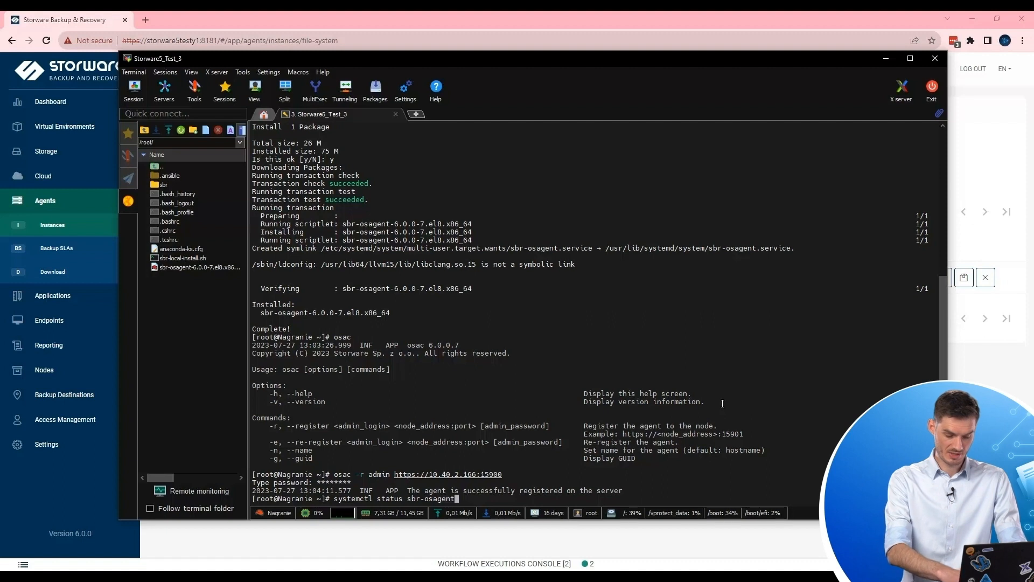
Start sbr-osagent with systemctl, verify it is active (running), then minimize MobaXterm.
key("Return")
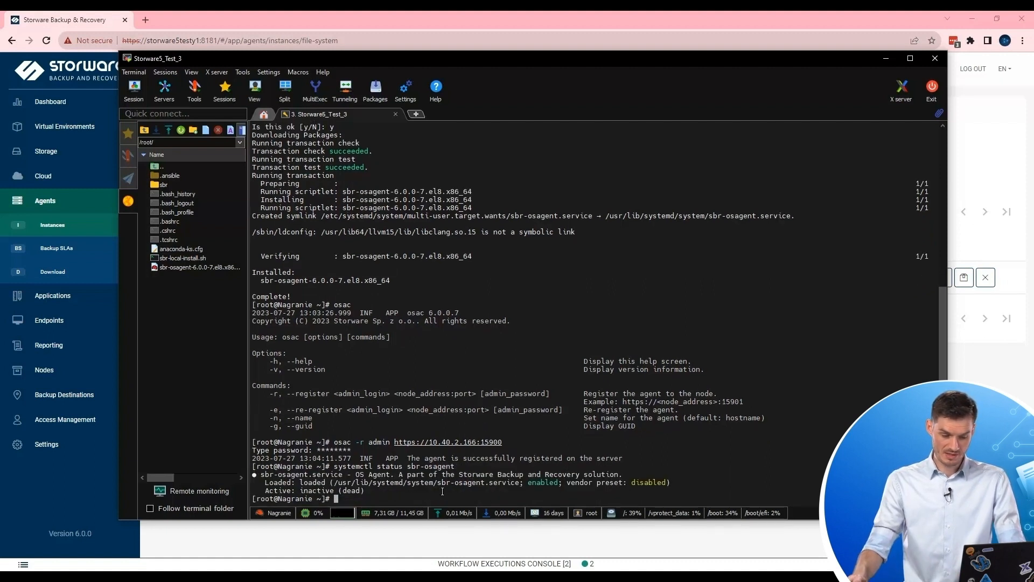
key("Up")
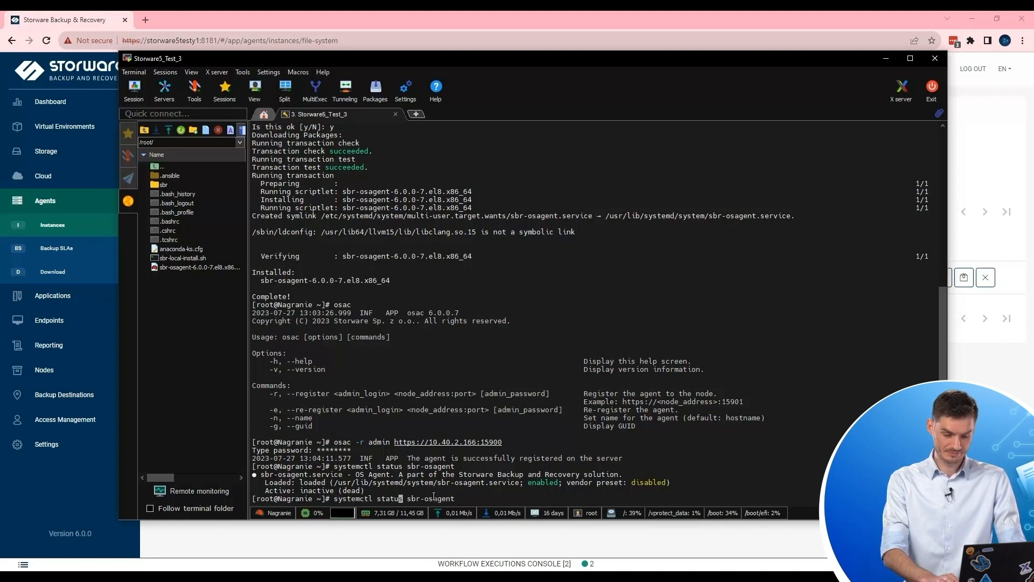
type("rt")
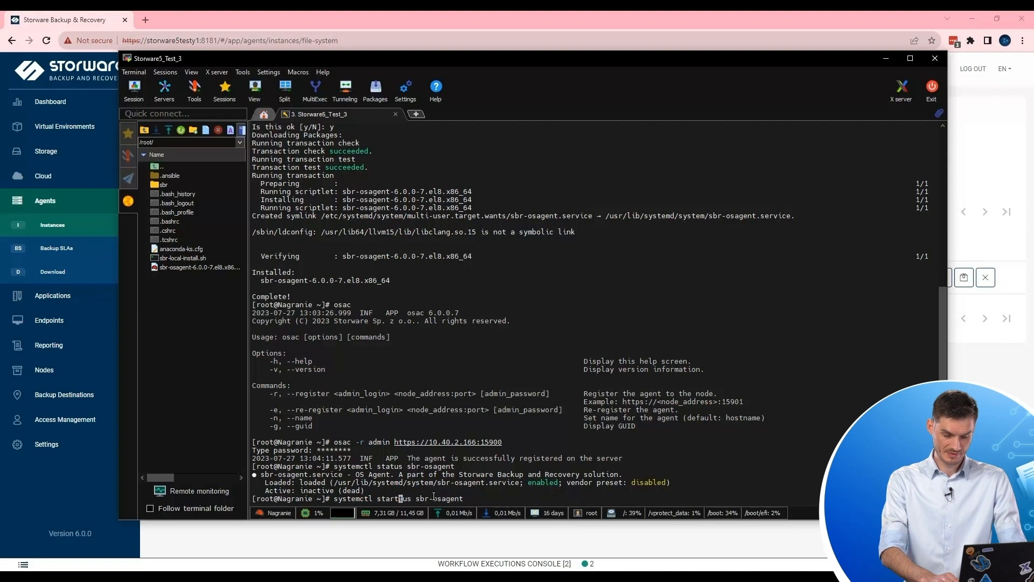
key("Delete")
key("Delete")
key("Delete")
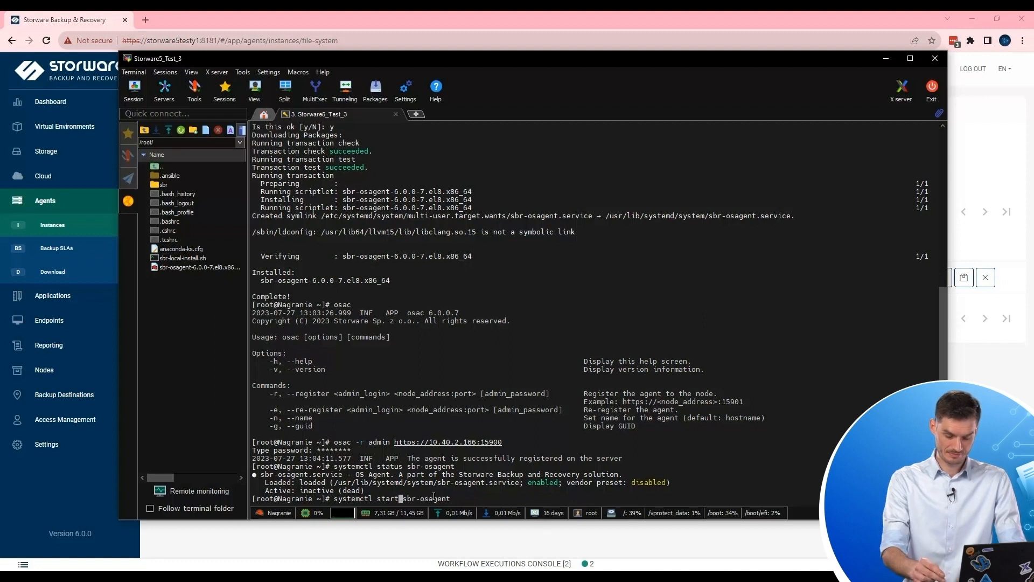
key("Return")
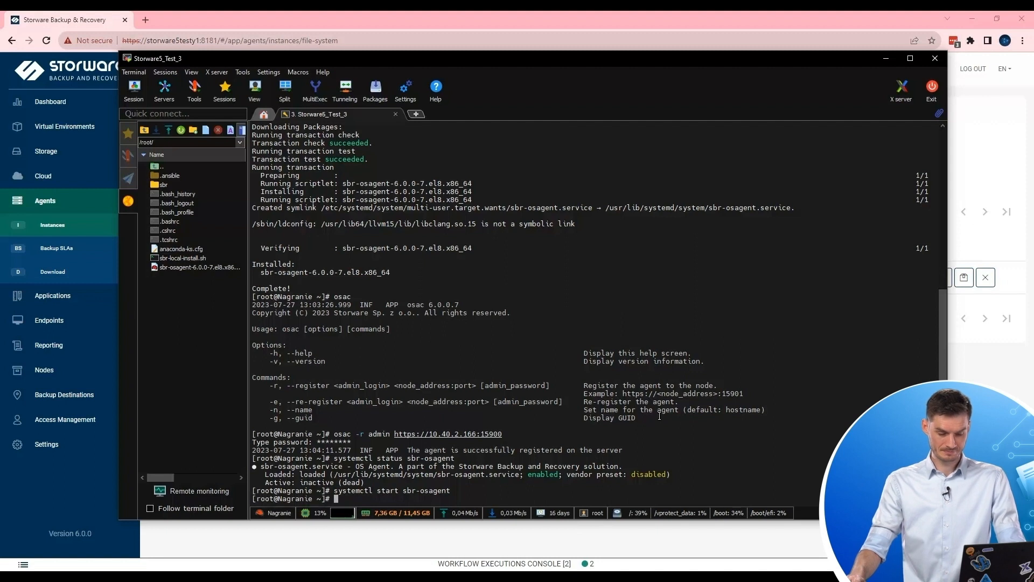
key("Up")
key("Up")
key("Return")
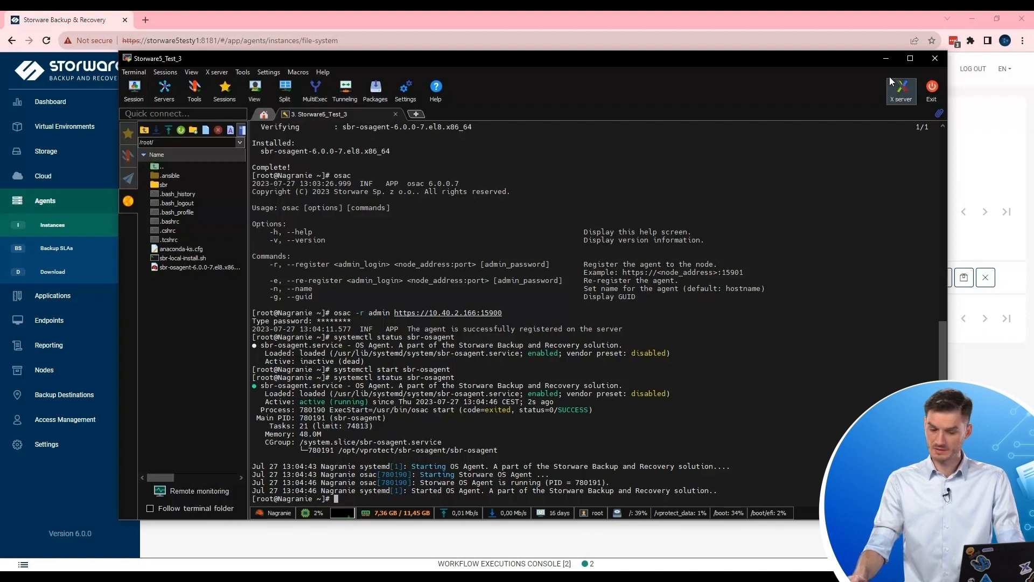
left_click(886, 60)
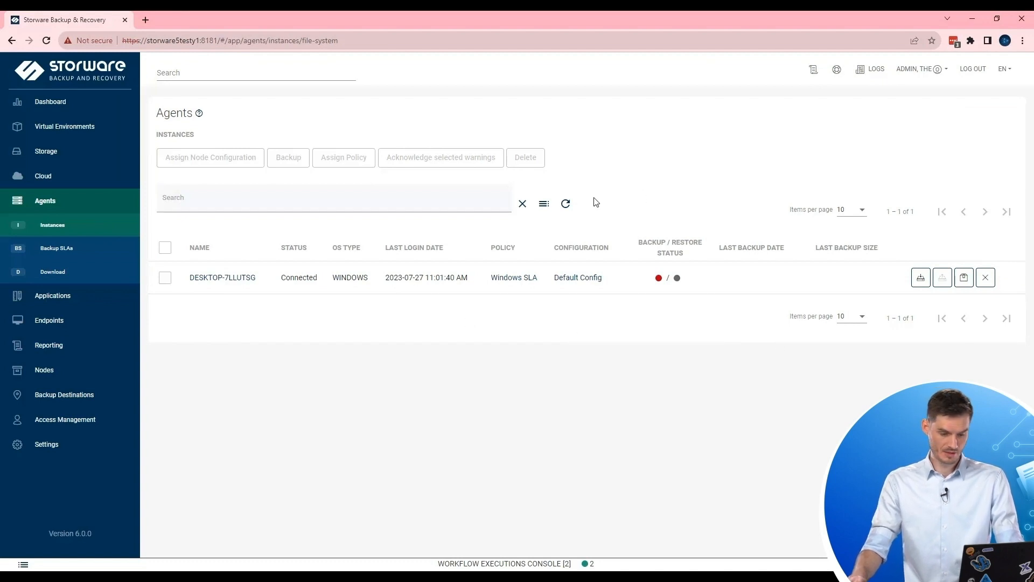
Refresh the Agents table so Nagranie appears Connected under Linux SLA.
left_click(566, 204)
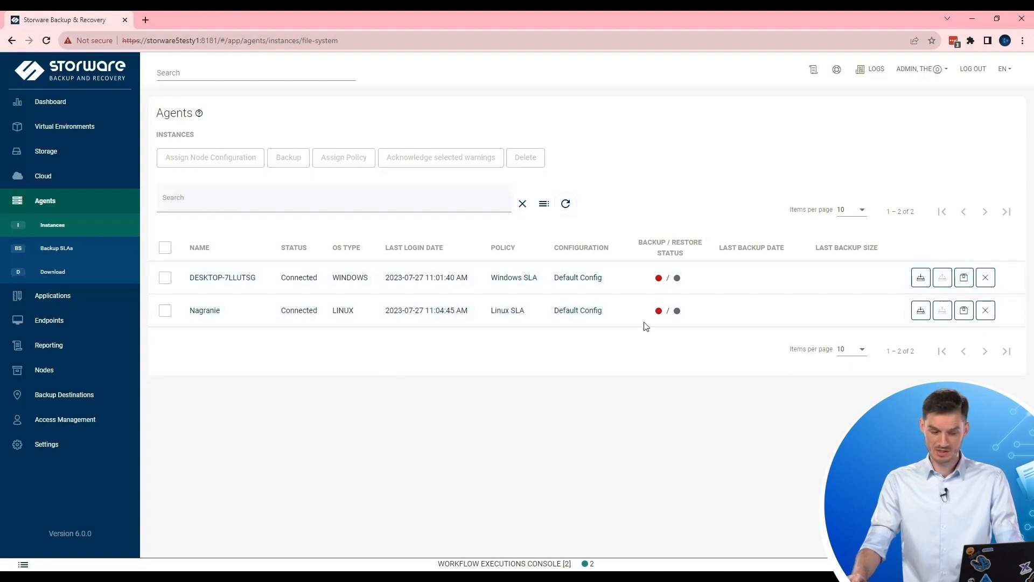
mouse_move(659, 312)
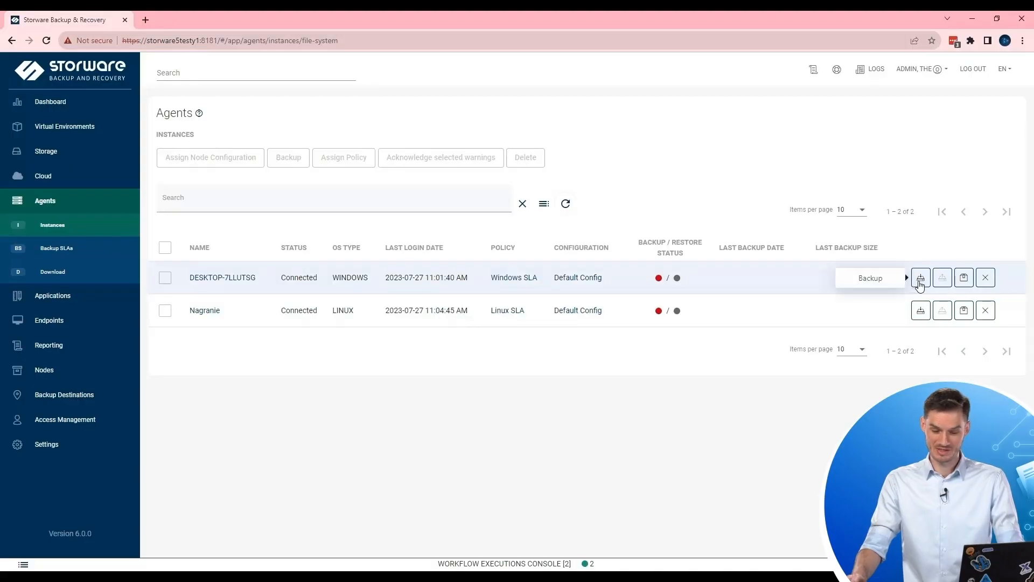
Back up DESKTOP-7LLUTSG and Nagranie, then view both jobs in the Workflow Executions Console.
left_click(921, 279)
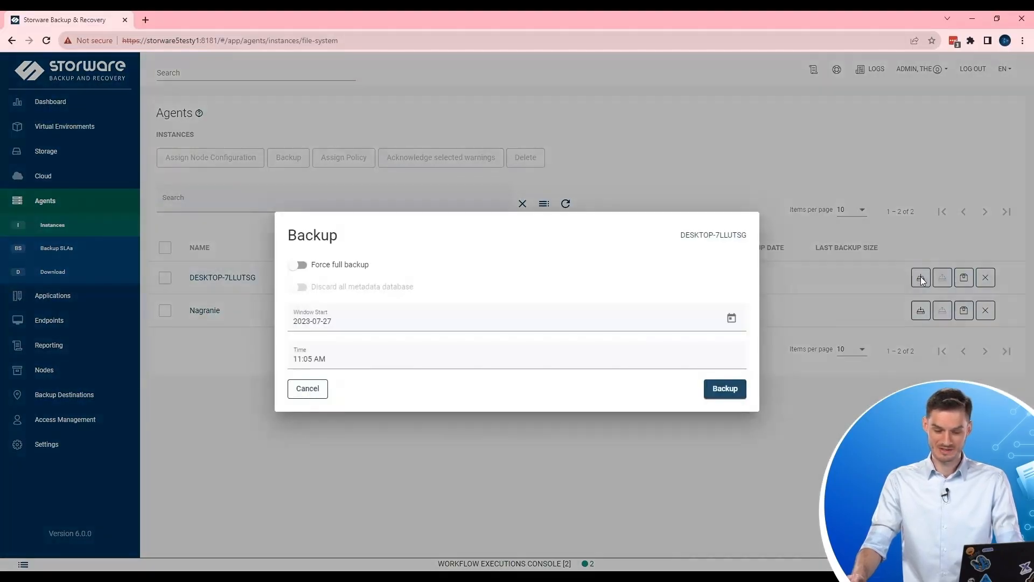
left_click(733, 390)
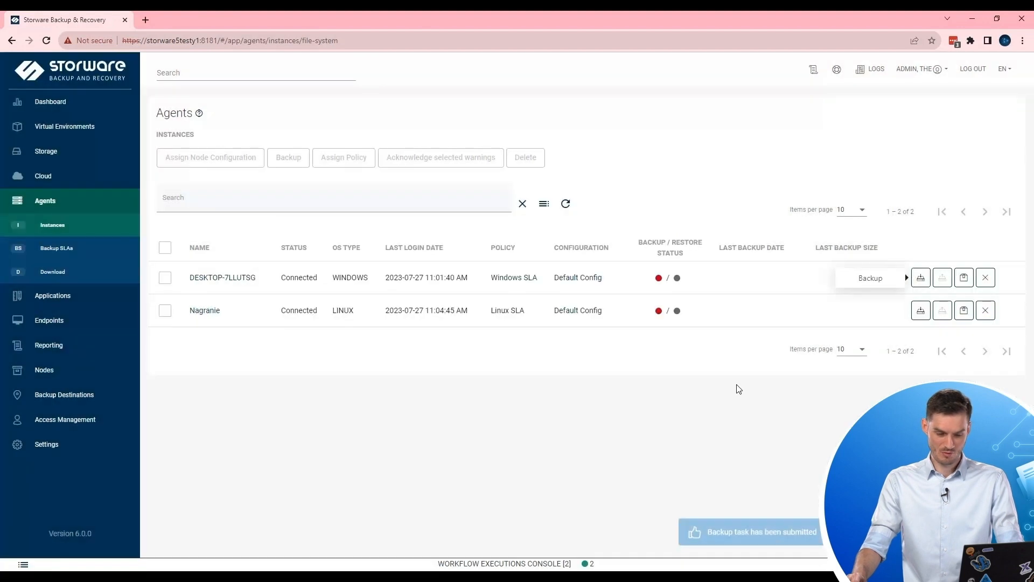
left_click(917, 311)
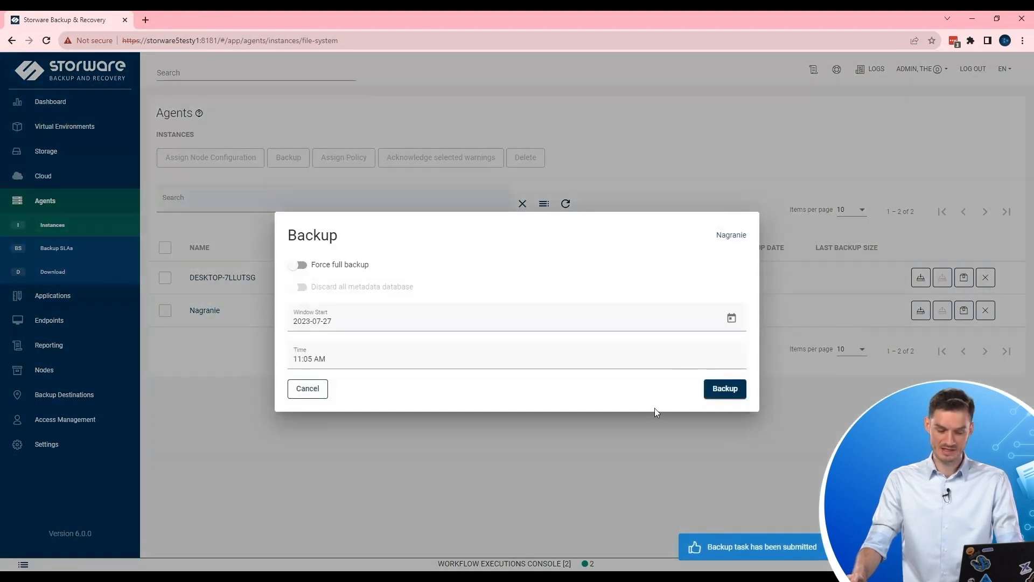
left_click(736, 393)
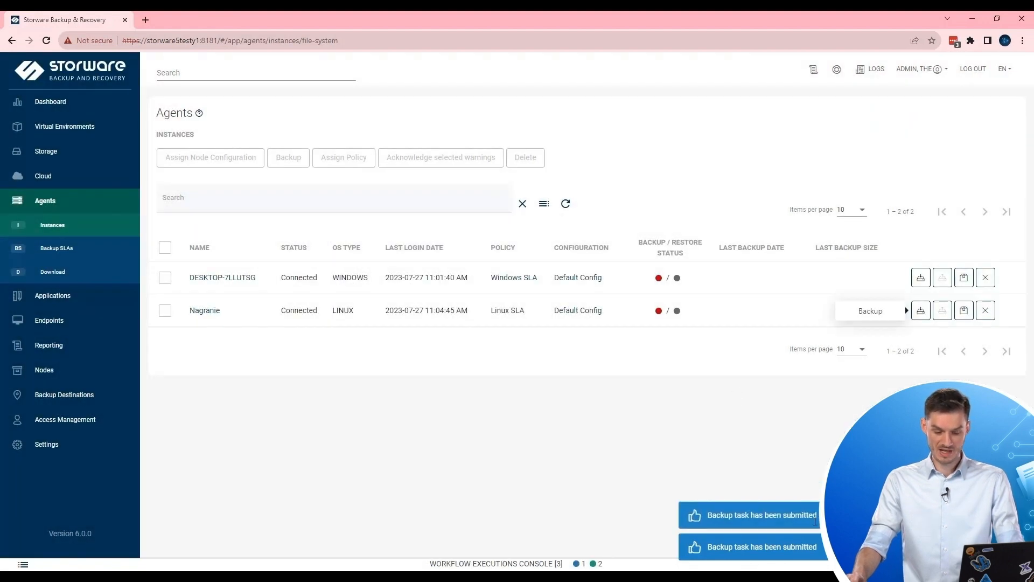
left_click(655, 565)
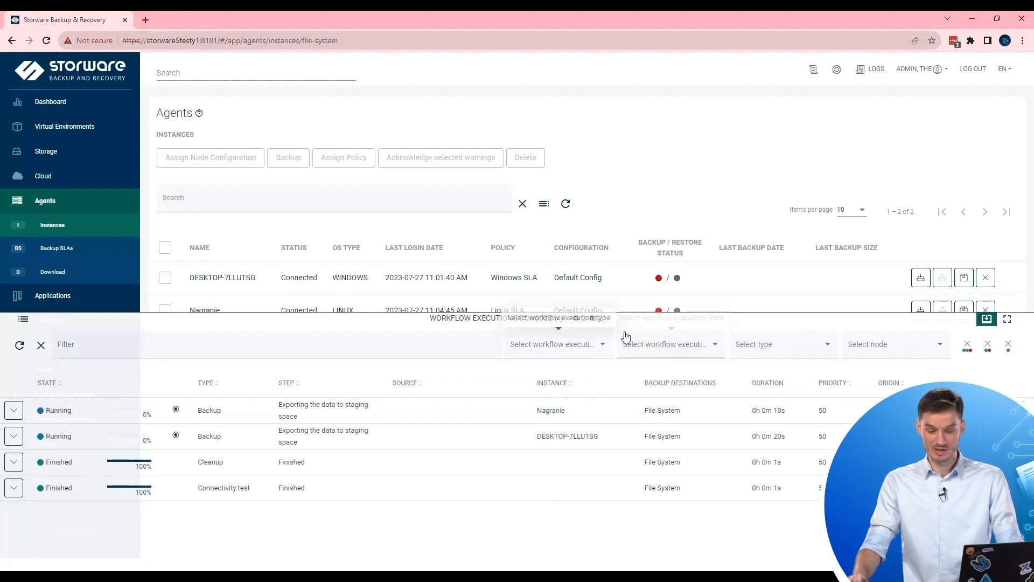
Watch the DESKTOP-7LLUTSG job's Export/Store steps until both jobs finish, then hide the console.
left_click(14, 436)
left_click(14, 439)
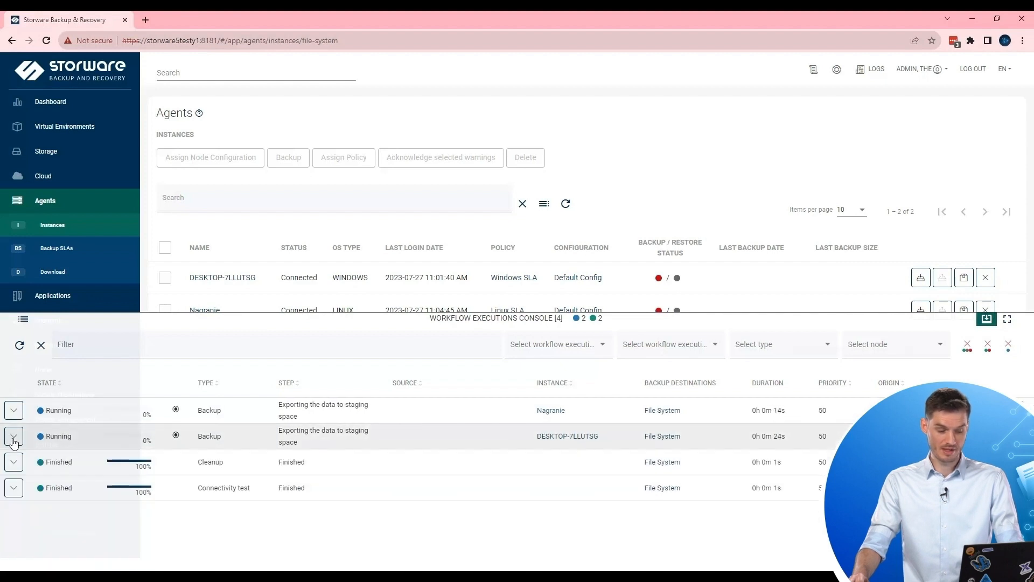
left_click(14, 437)
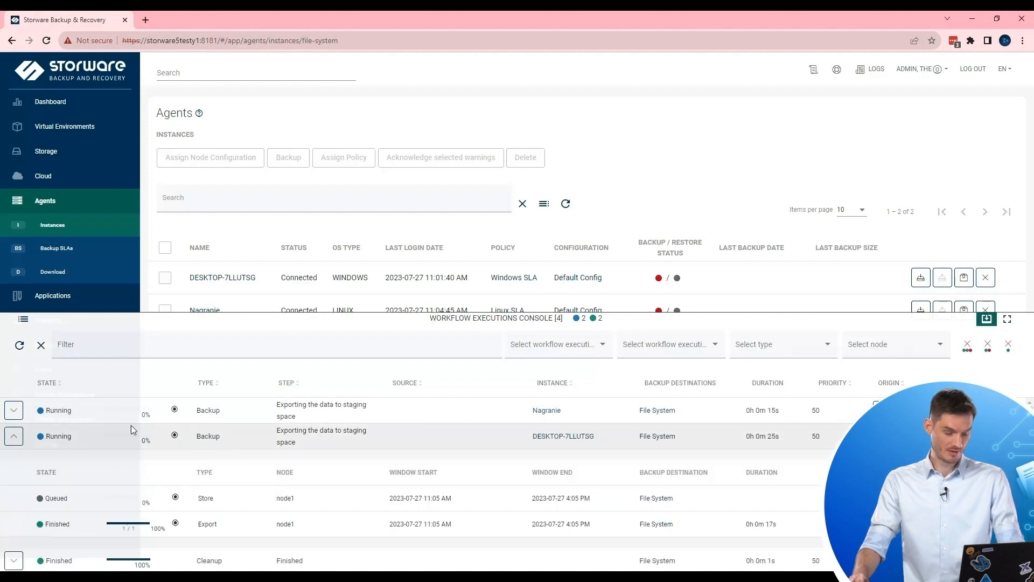
left_click(14, 437)
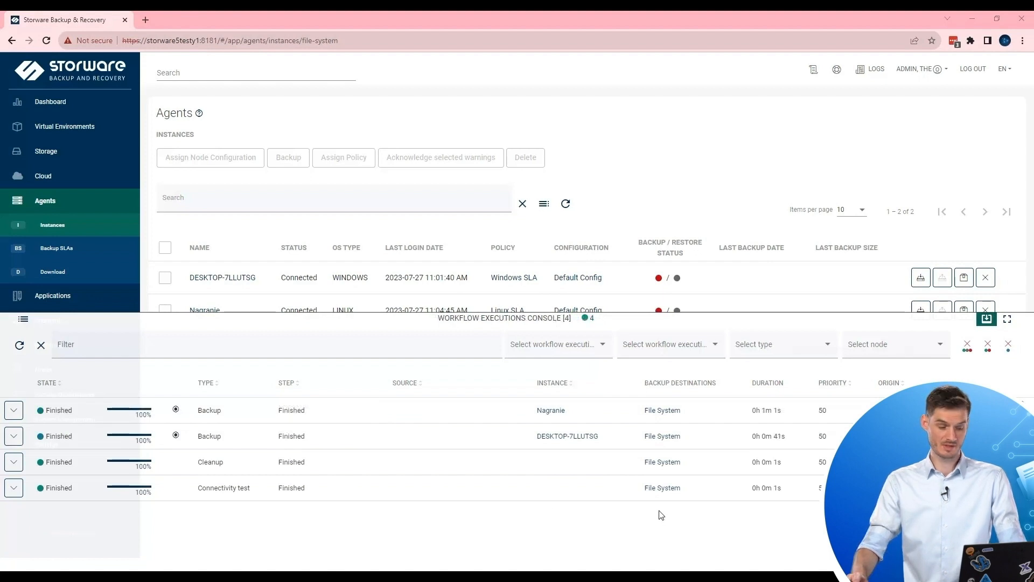
left_click(986, 319)
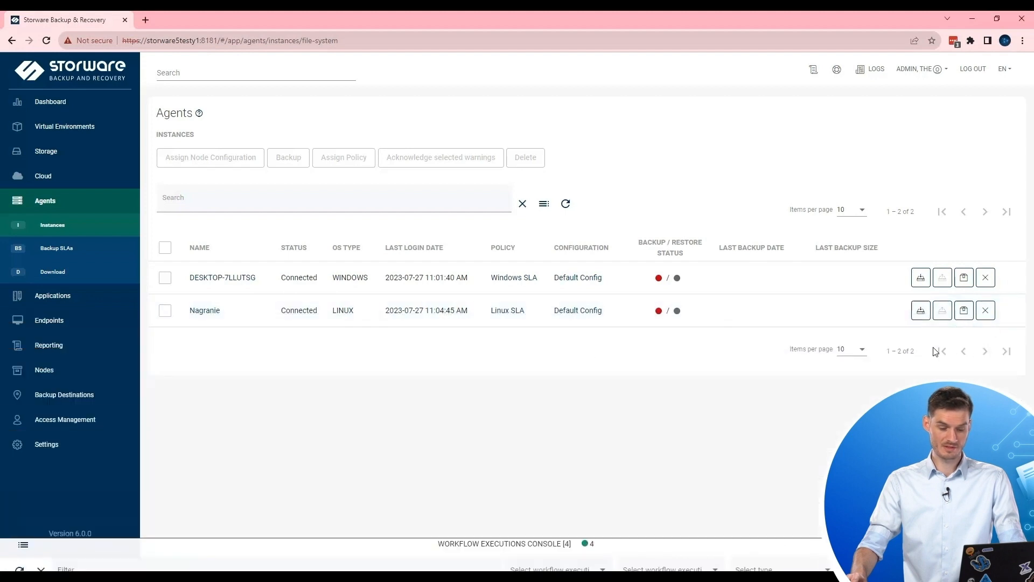
Refresh the Agents table and confirm both agents show 'Backup up to date'.
left_click(570, 206)
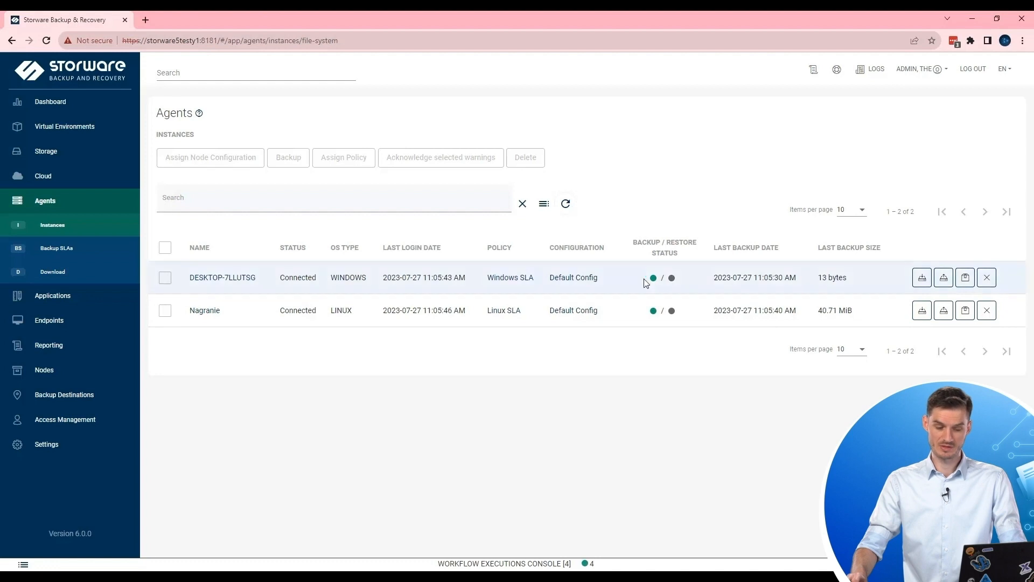
mouse_move(654, 278)
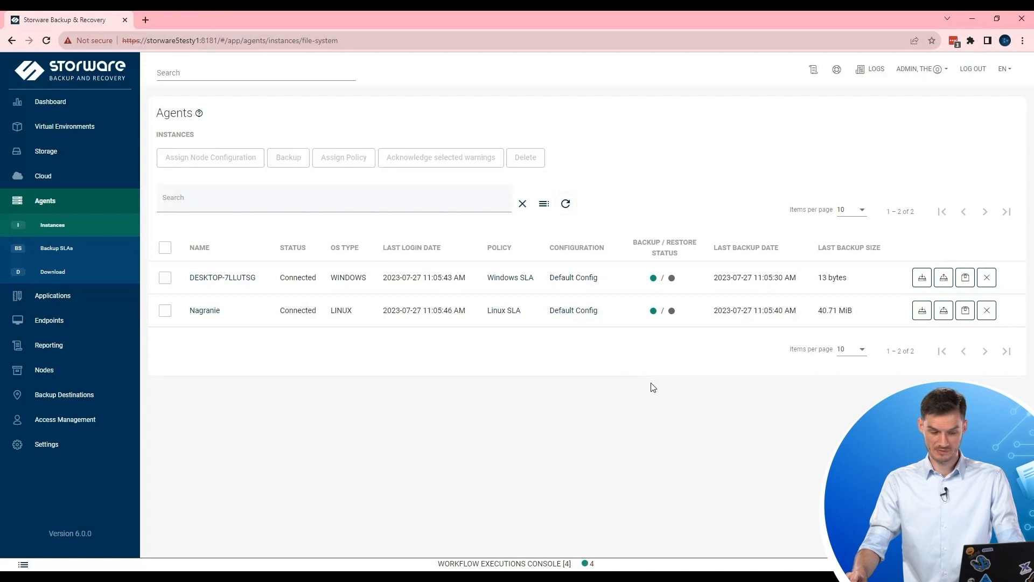
Open DESKTOP-7LLUTSG's details and view its Backup Statistics as Transfer Rate.
left_click(229, 279)
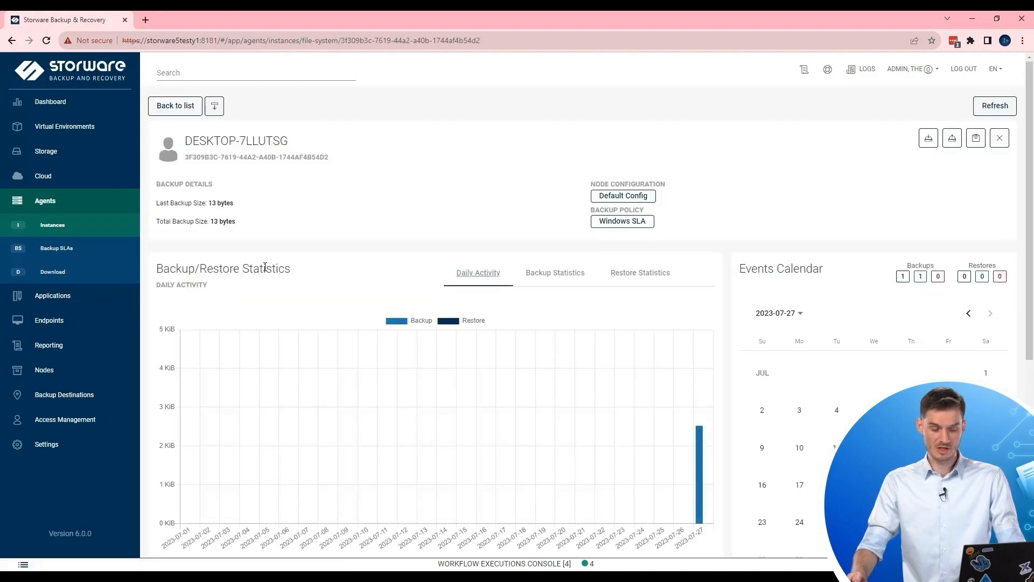
scroll(506, 243, "down", 2)
scroll(530, 269, "up", 2)
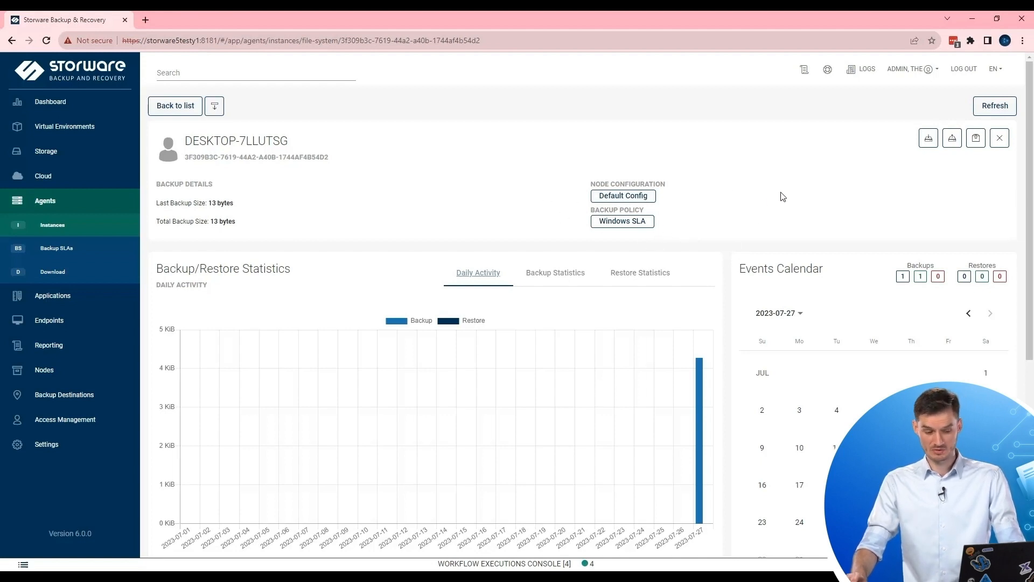
scroll(770, 189, "down", 1)
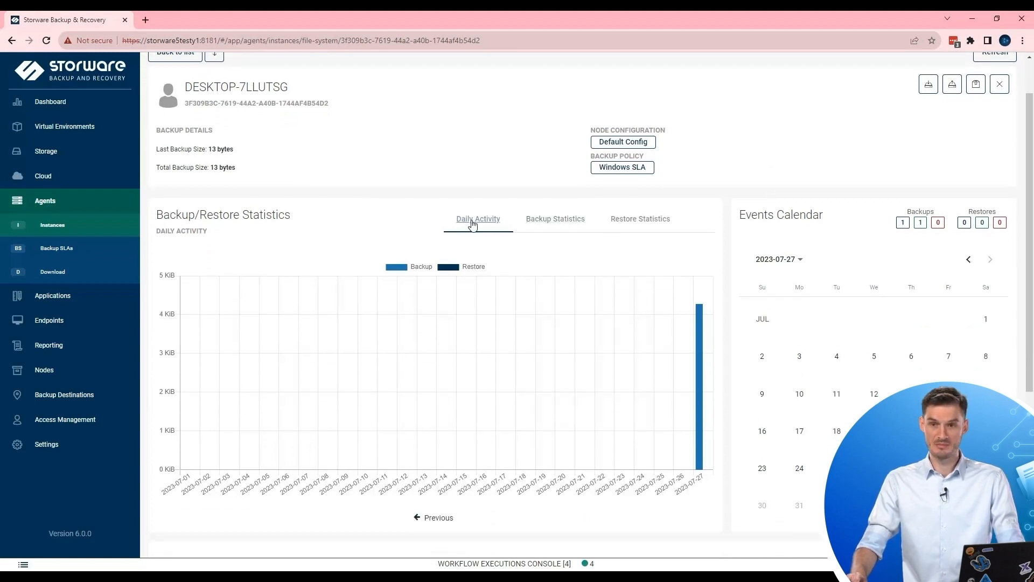
left_click(566, 224)
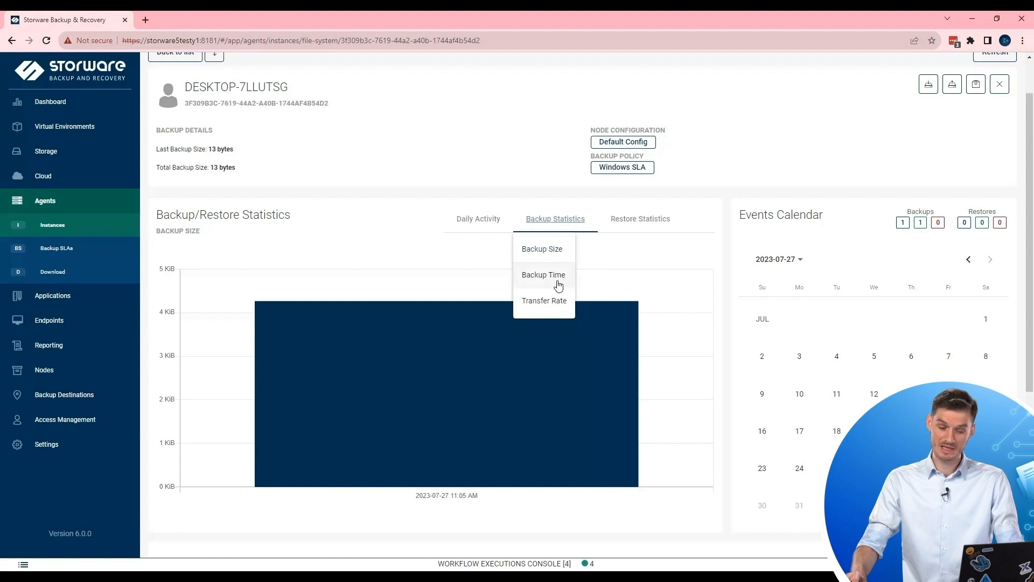
left_click(546, 302)
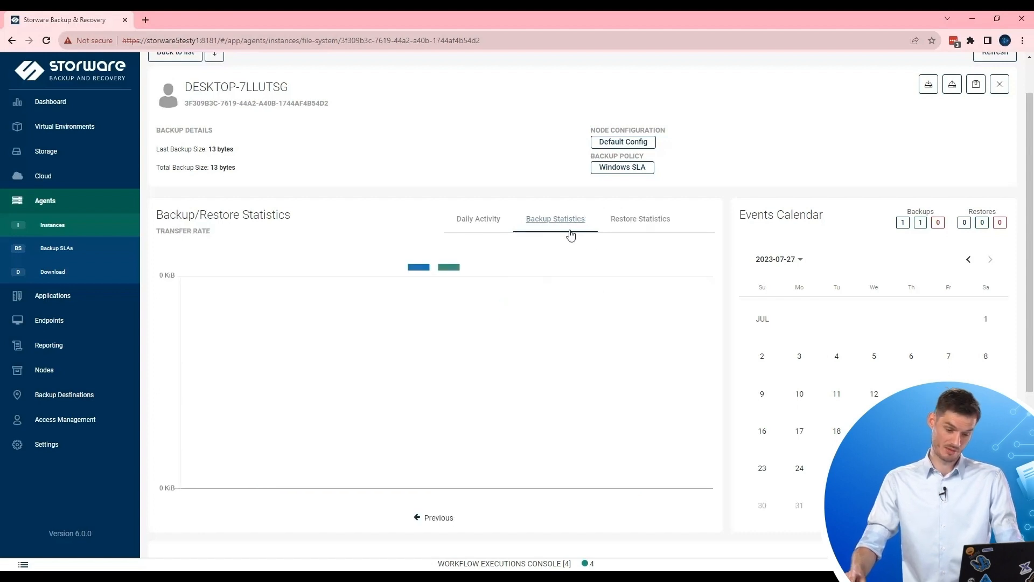
Review the Restore Statistics chart, then show the agent's Protected data.
scroll(628, 235, "down", 3)
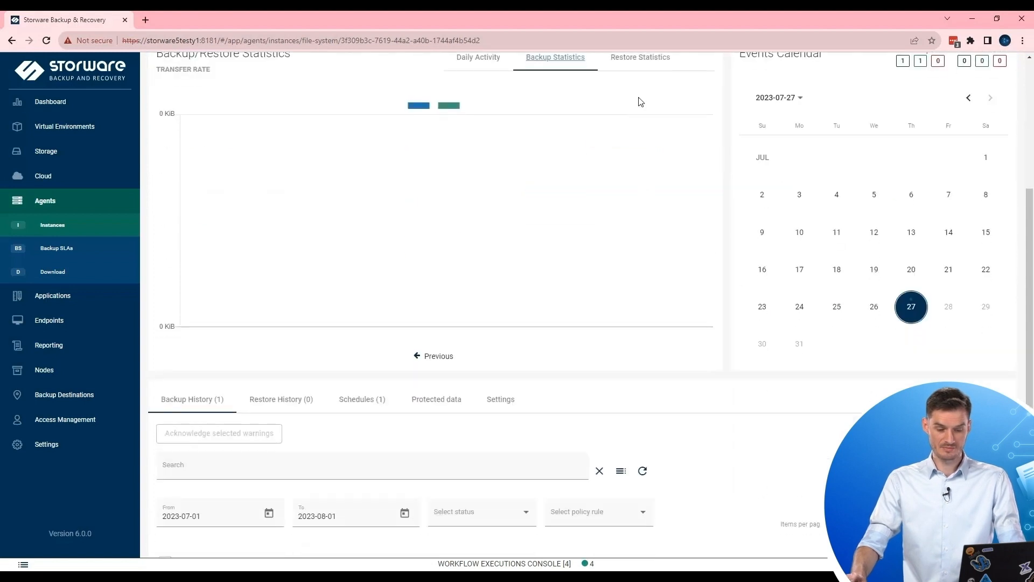
left_click(640, 59)
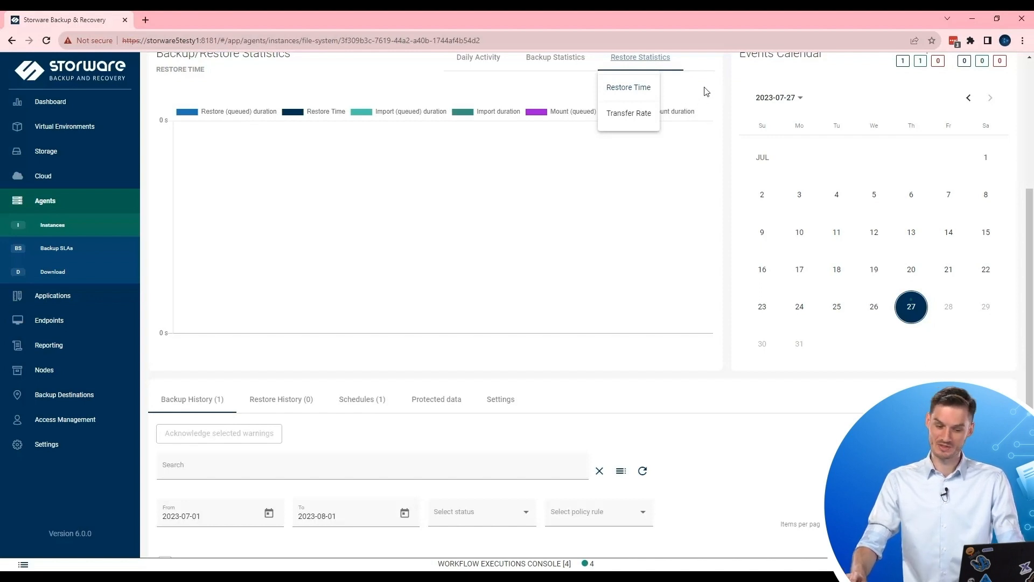
left_click(771, 434)
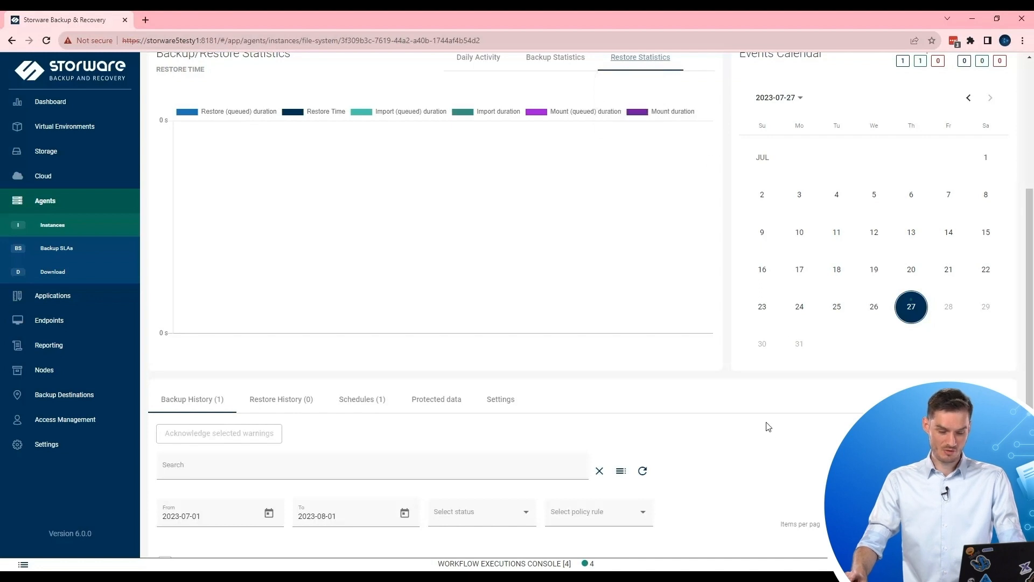
scroll(757, 387, "down", 2)
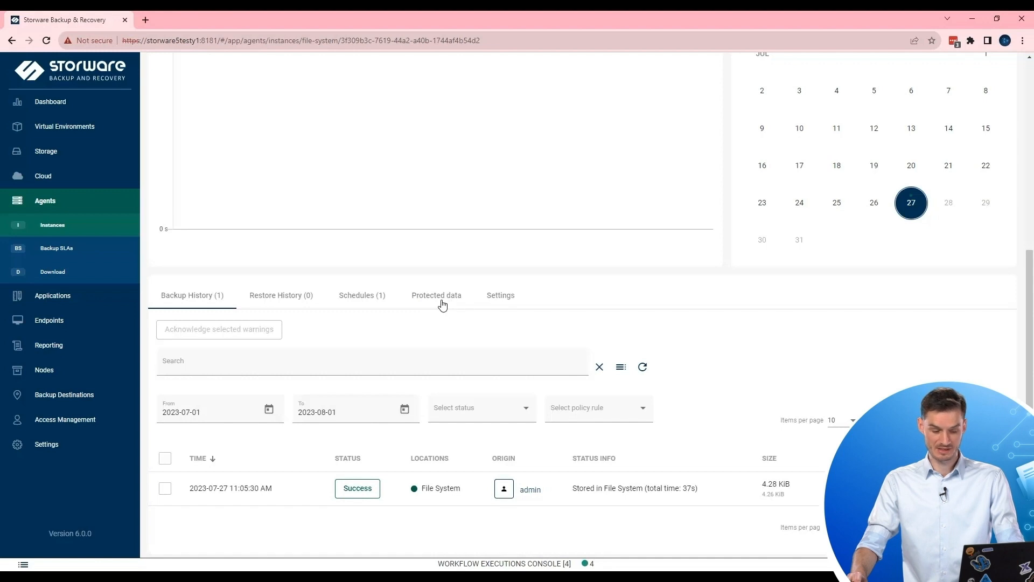
left_click(442, 306)
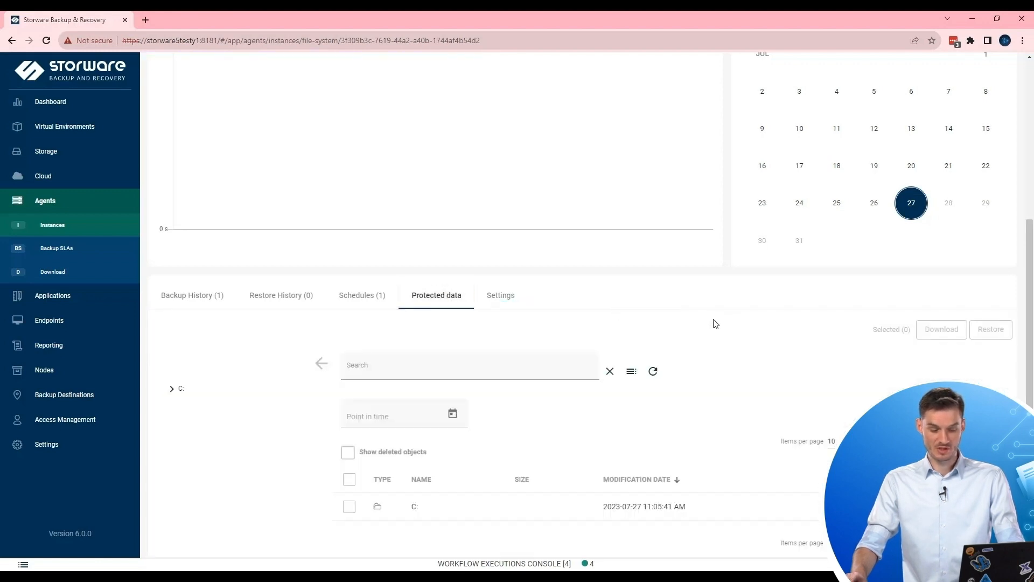
Browse the backup tree to C:\Users\Tester\Desktop\Test to list its files.
scroll(721, 322, "down", 3)
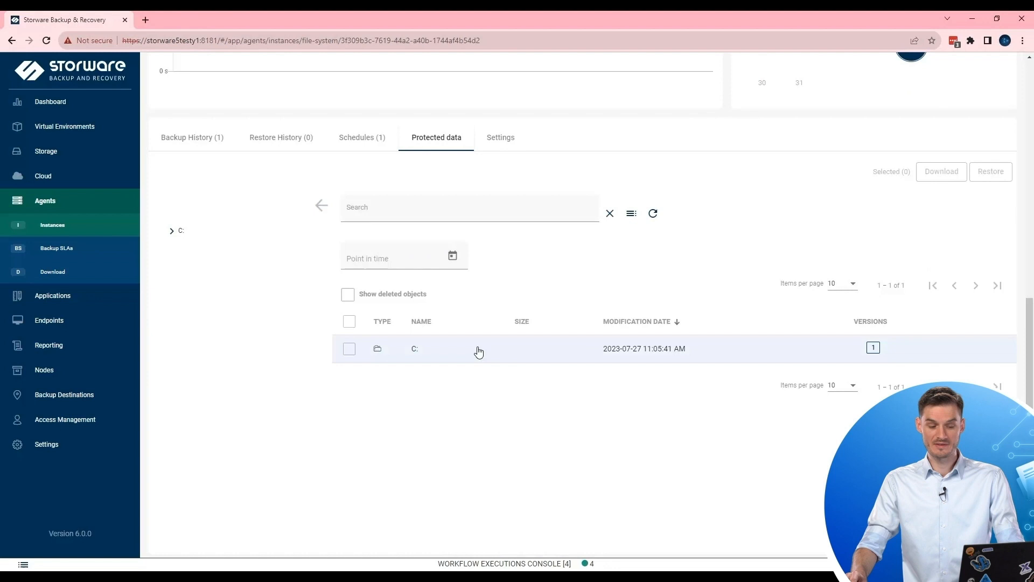
left_click(171, 231)
left_click(176, 249)
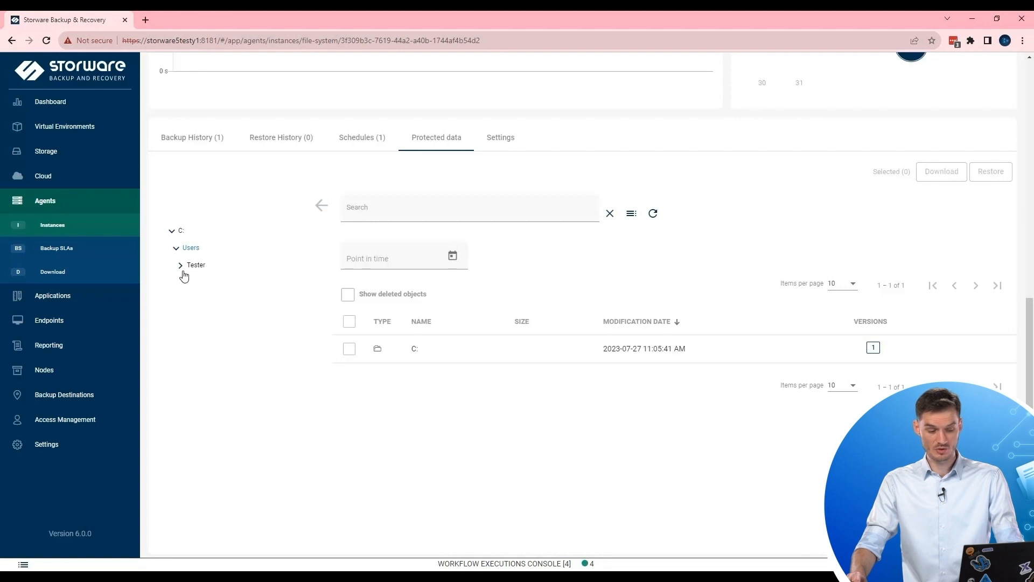
left_click(180, 266)
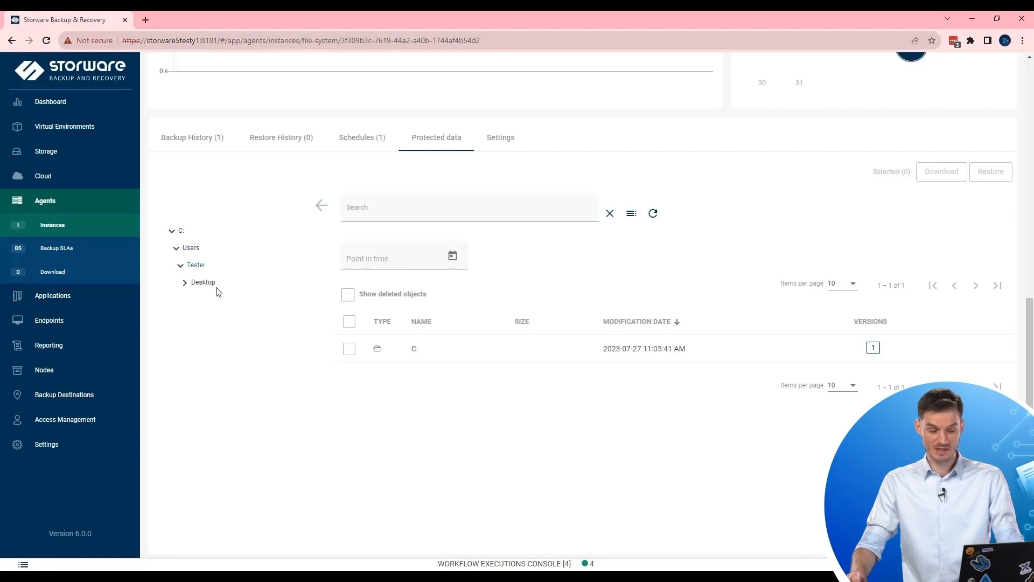
left_click(185, 284)
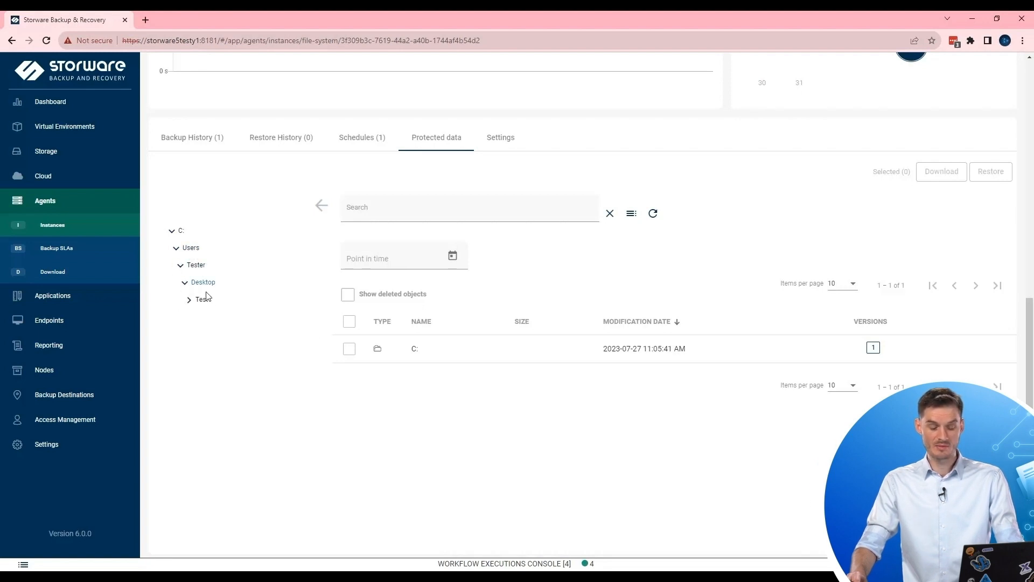
left_click(204, 302)
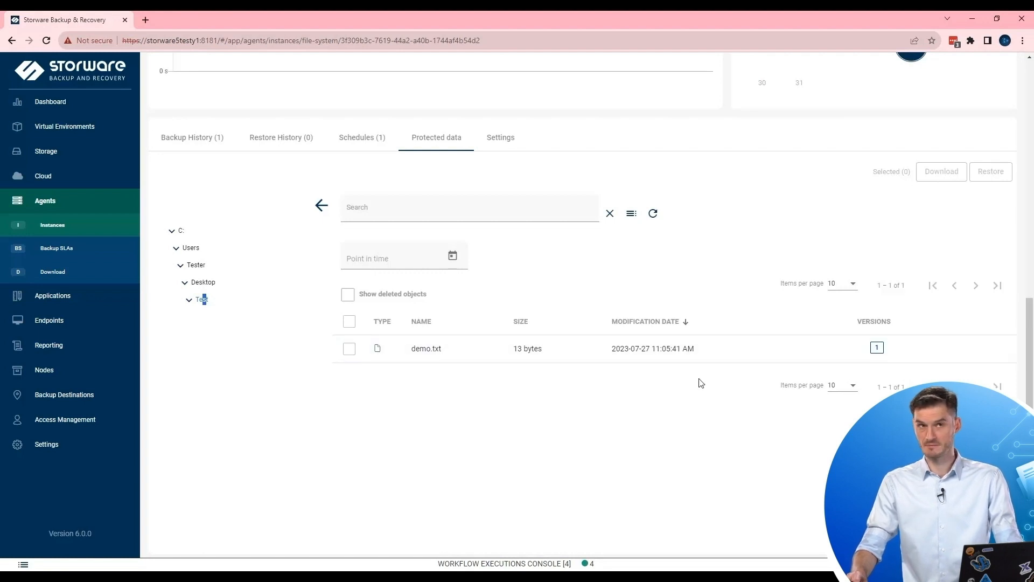
Check that demo.txt has one backed-up version, then return to Instances.
left_click(876, 348)
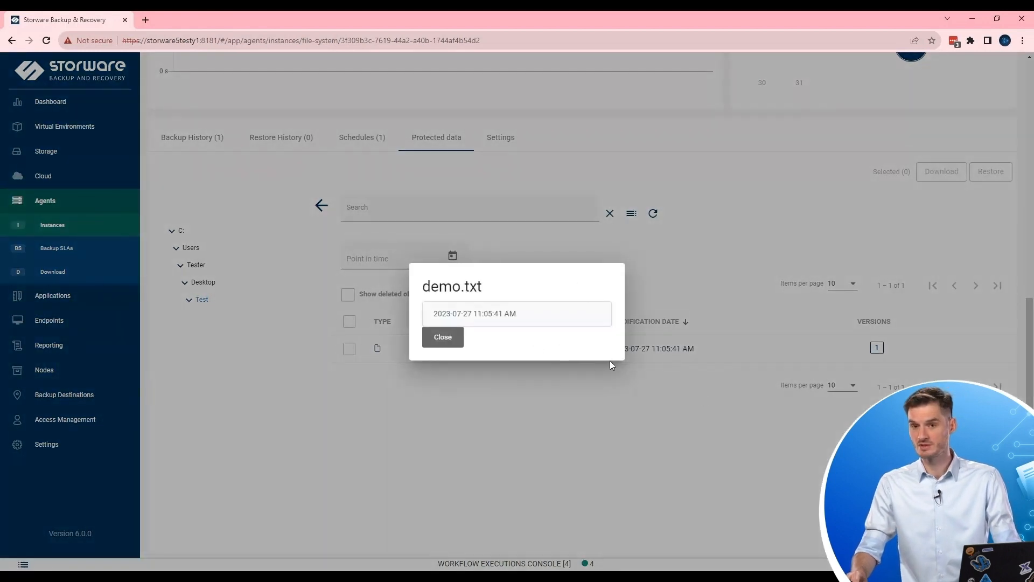
left_click(439, 340)
scroll(741, 323, "up", 2)
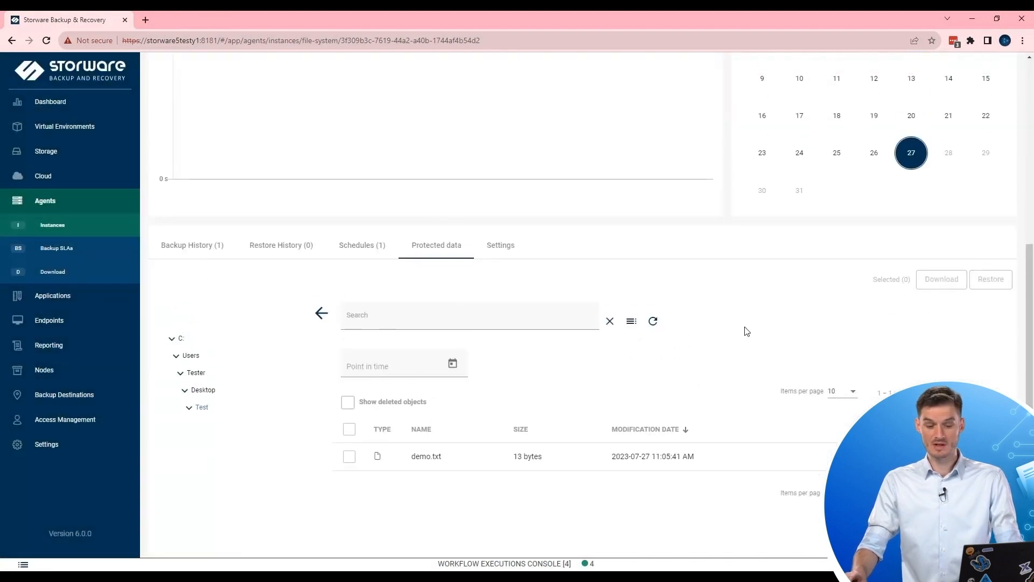
left_click(78, 230)
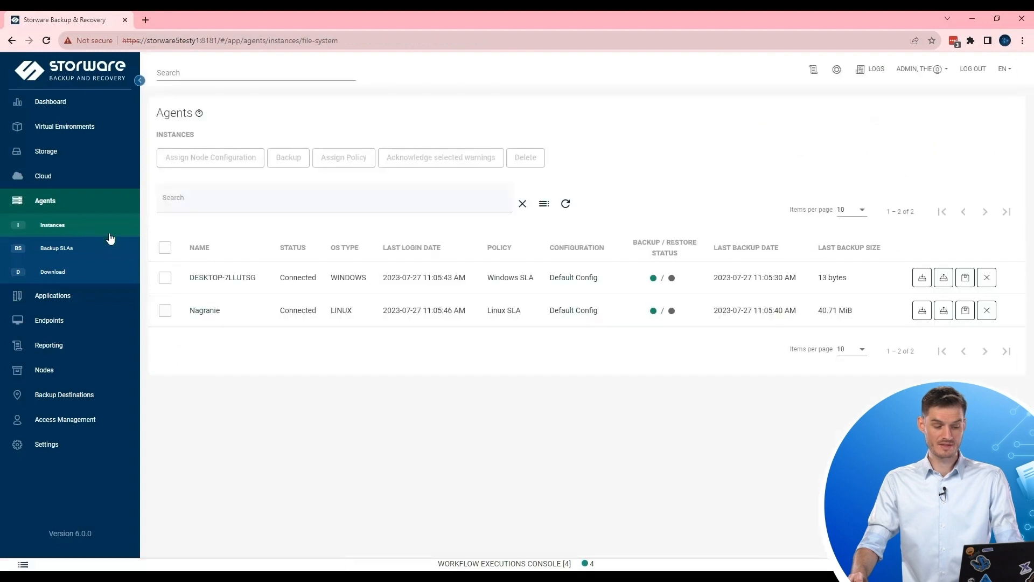
Open the Nagranie agent's details and its Protected data tab.
left_click(205, 312)
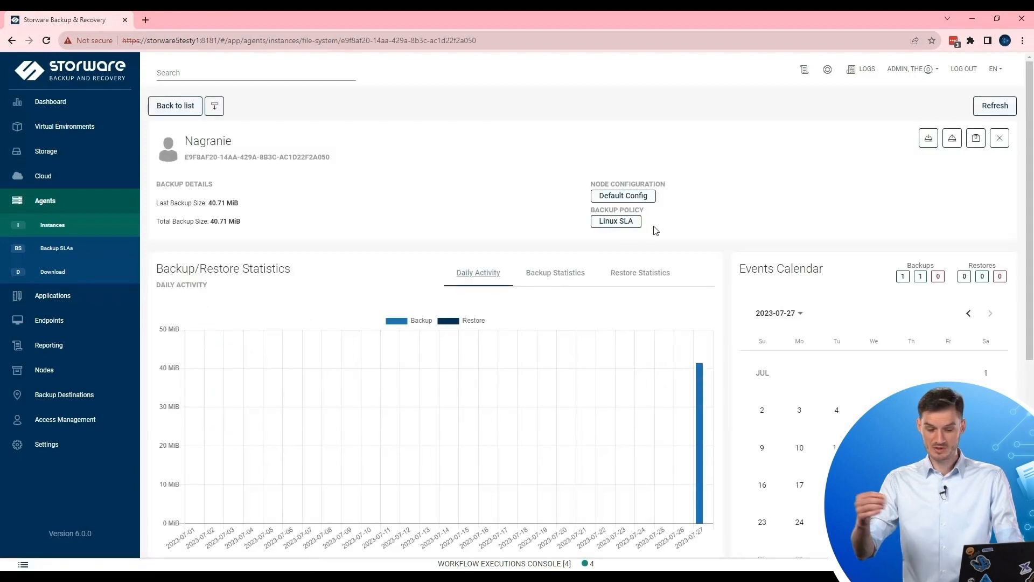
scroll(680, 173, "down", 4)
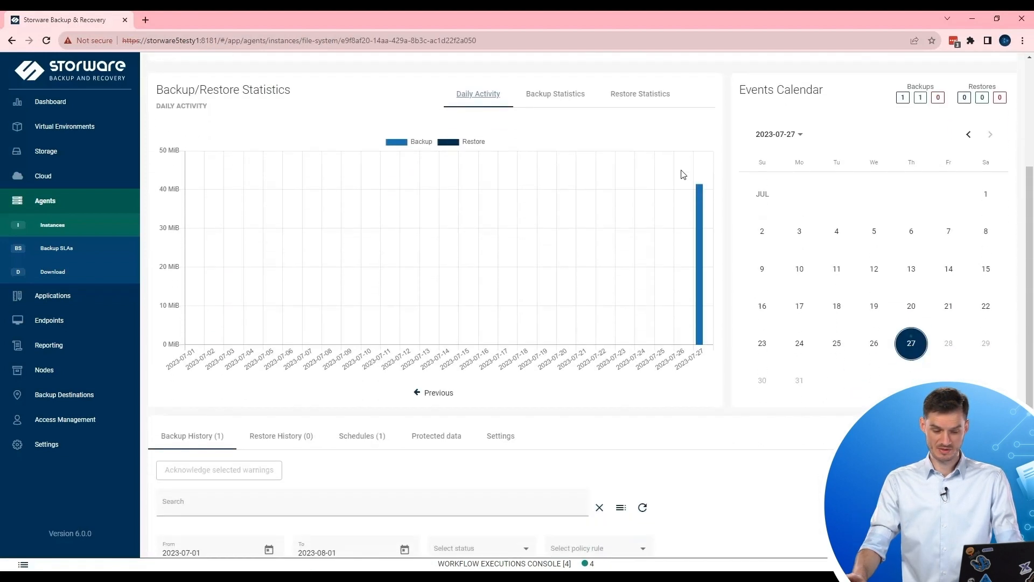
scroll(694, 178, "down", 2)
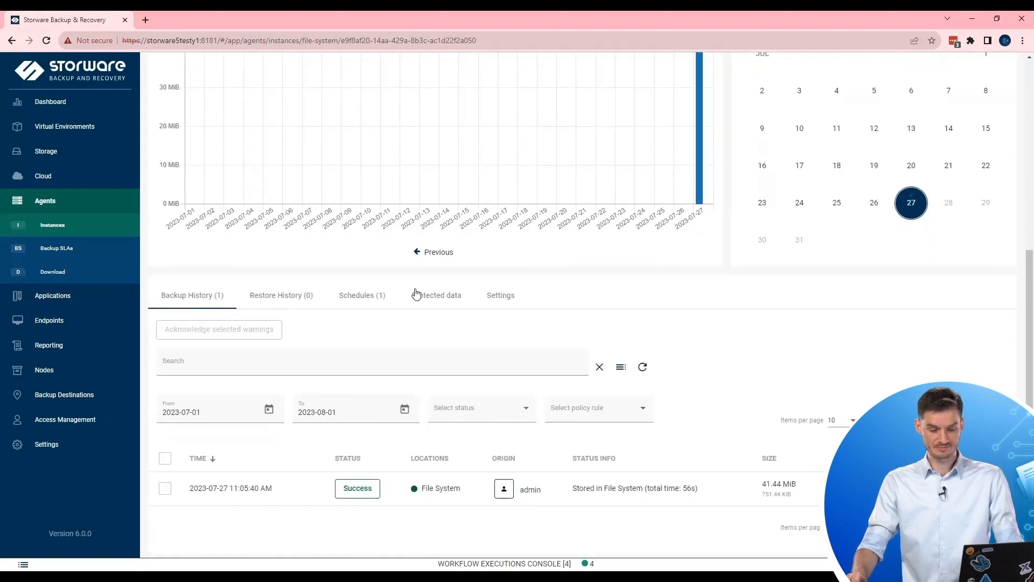
left_click(449, 305)
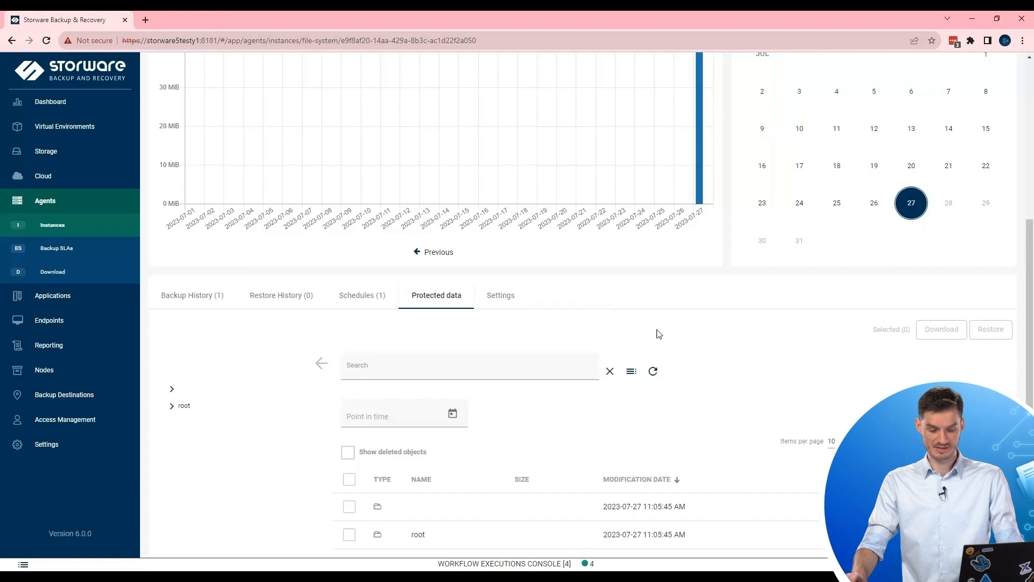
scroll(667, 325, "down", 1)
scroll(666, 325, "down", 2)
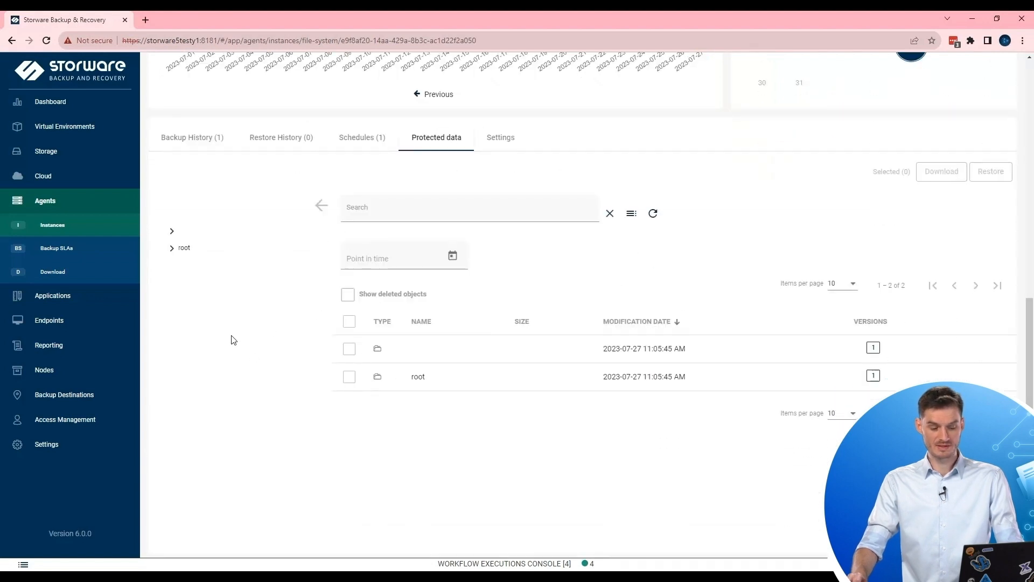
List the backed-up root folder and select sbr-local-install.sh for restore.
left_click(170, 249)
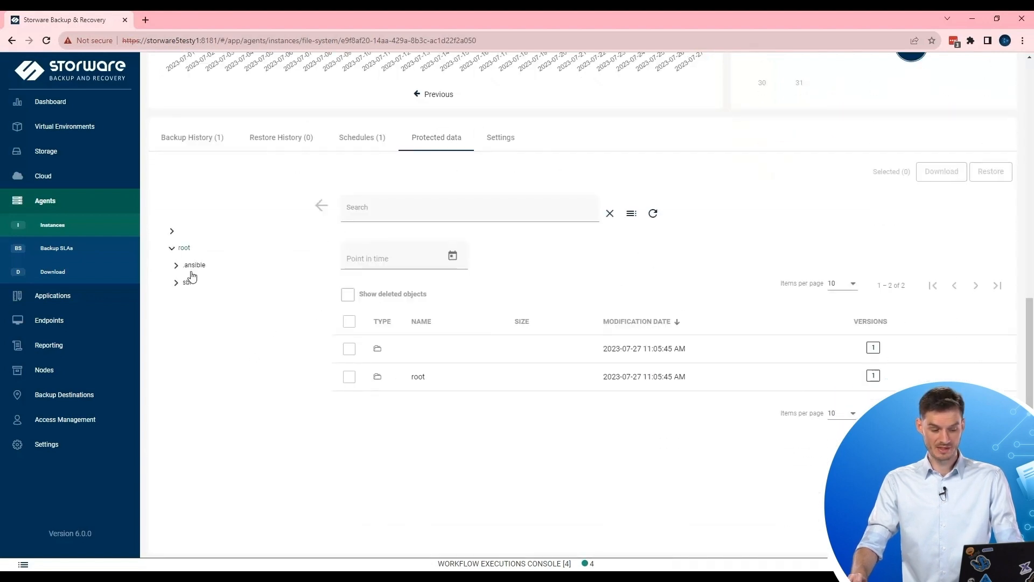
left_click(184, 248)
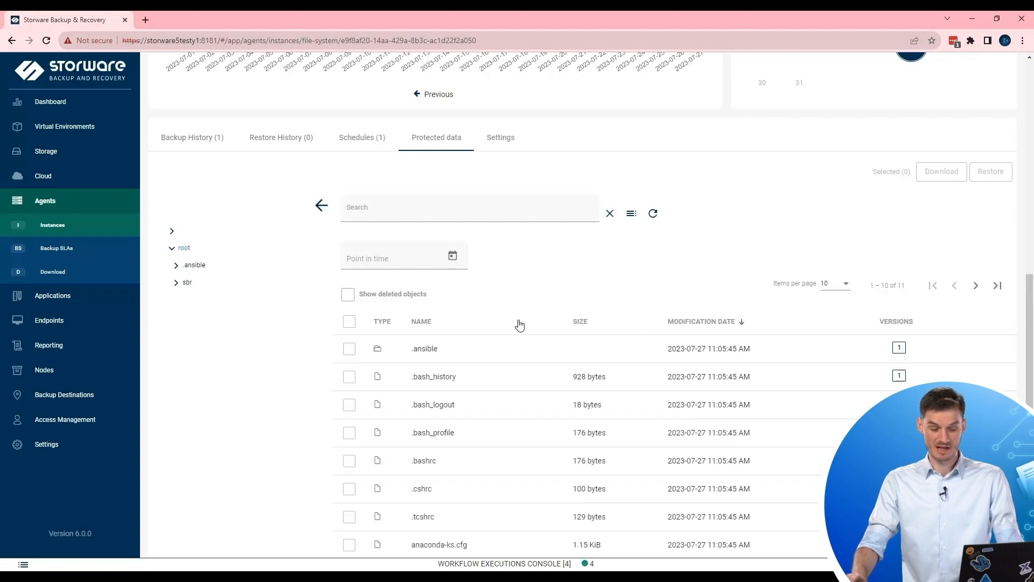
scroll(532, 334, "down", 1)
scroll(678, 217, "down", 1)
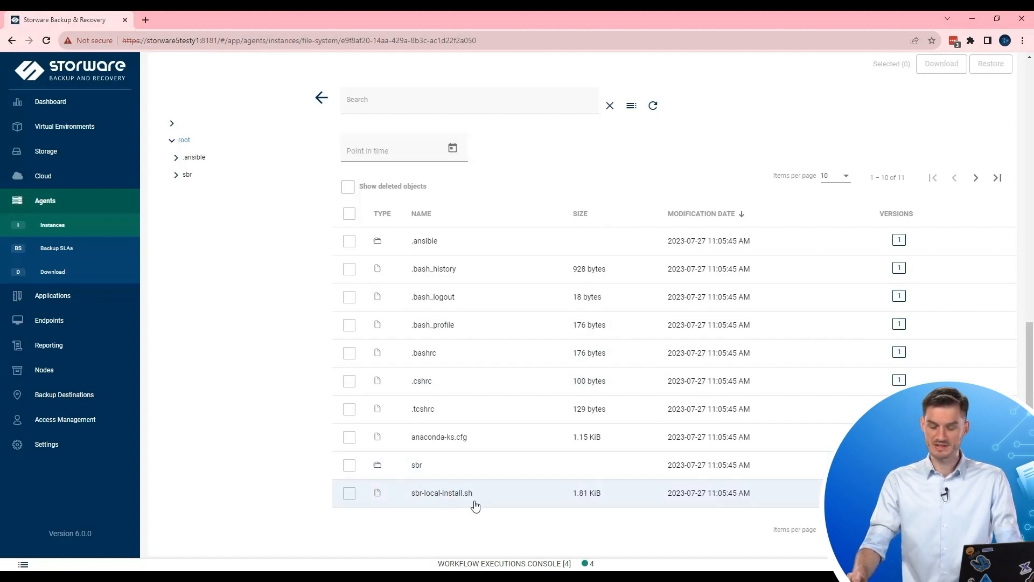
left_click(349, 494)
scroll(727, 394, "up", 1)
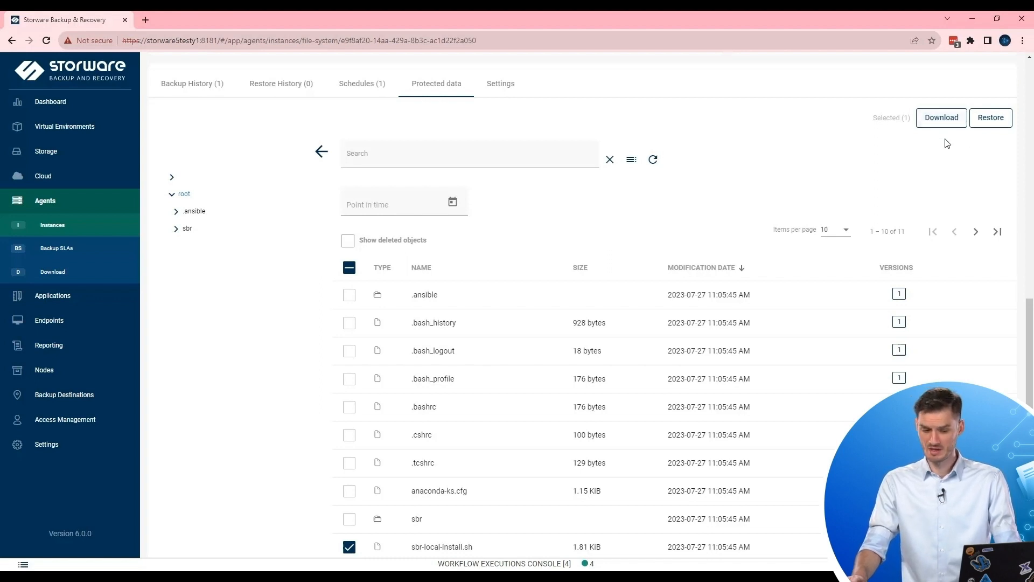
Start a restore targeting agent DESKTOP-7LLUTSG with 'Restore to another path' switched on.
left_click(1005, 121)
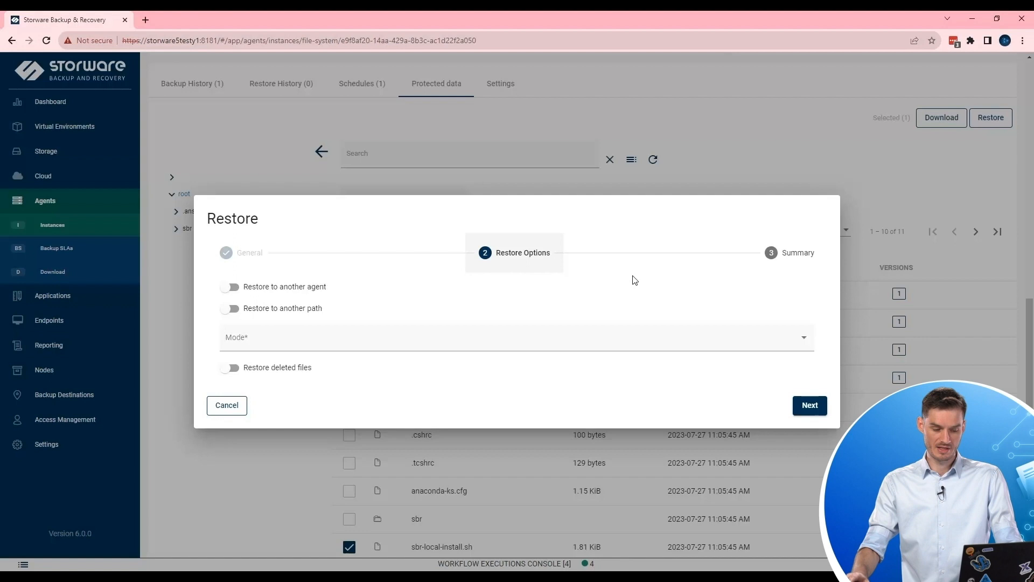
left_click(306, 291)
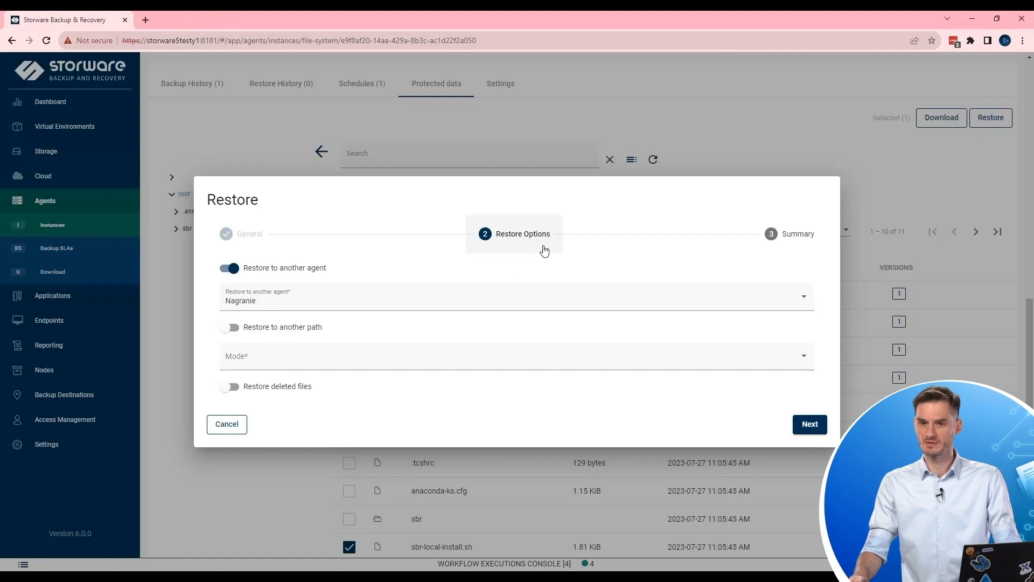
left_click(314, 302)
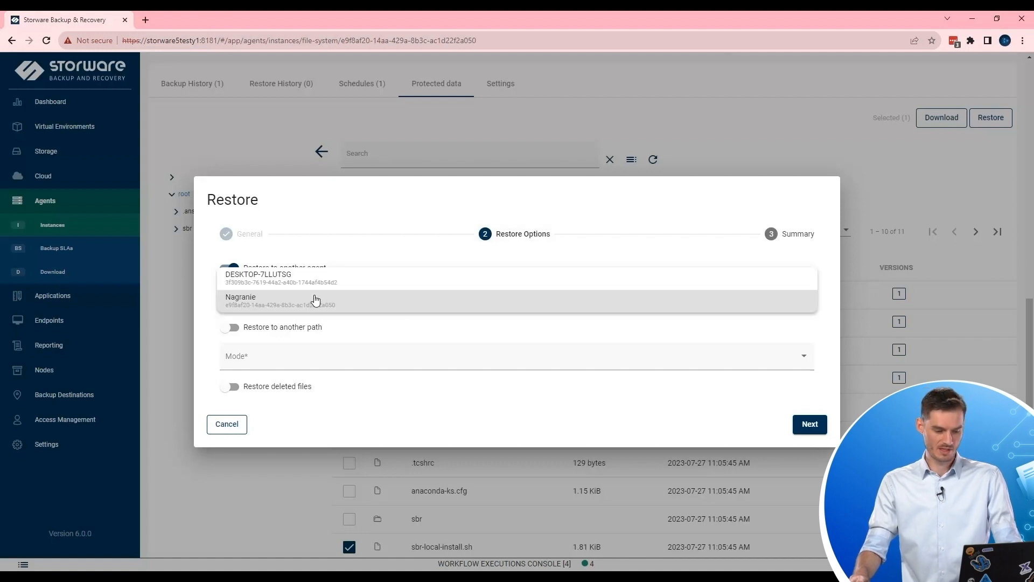
left_click(349, 277)
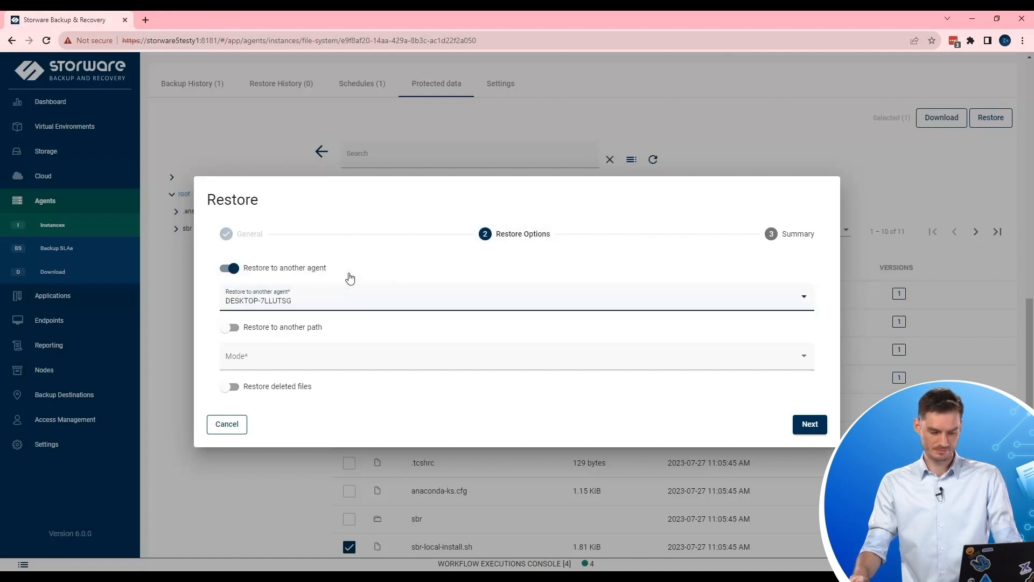
left_click(292, 329)
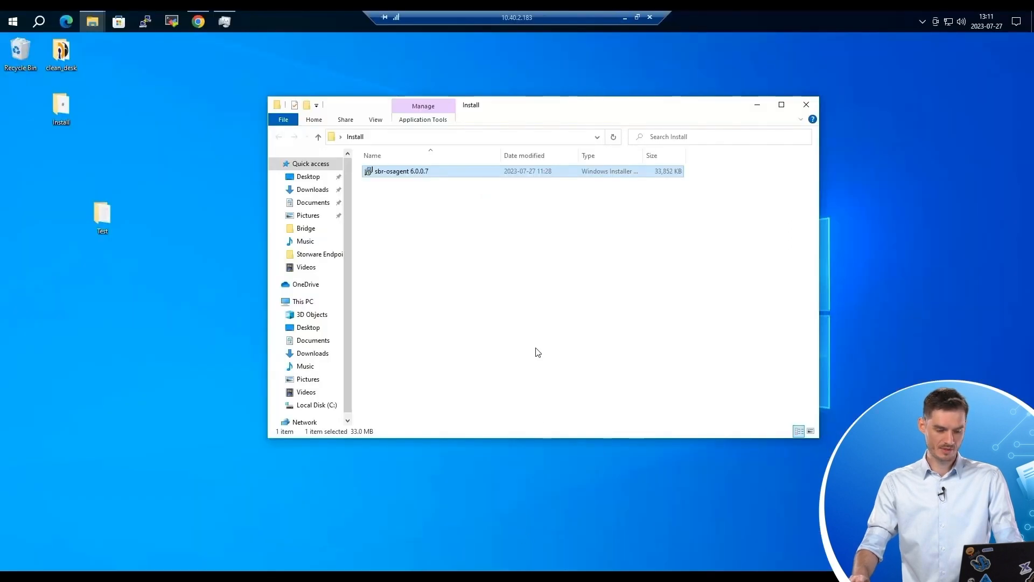
Create a new folder named restore inside the Test folder.
left_click(757, 104)
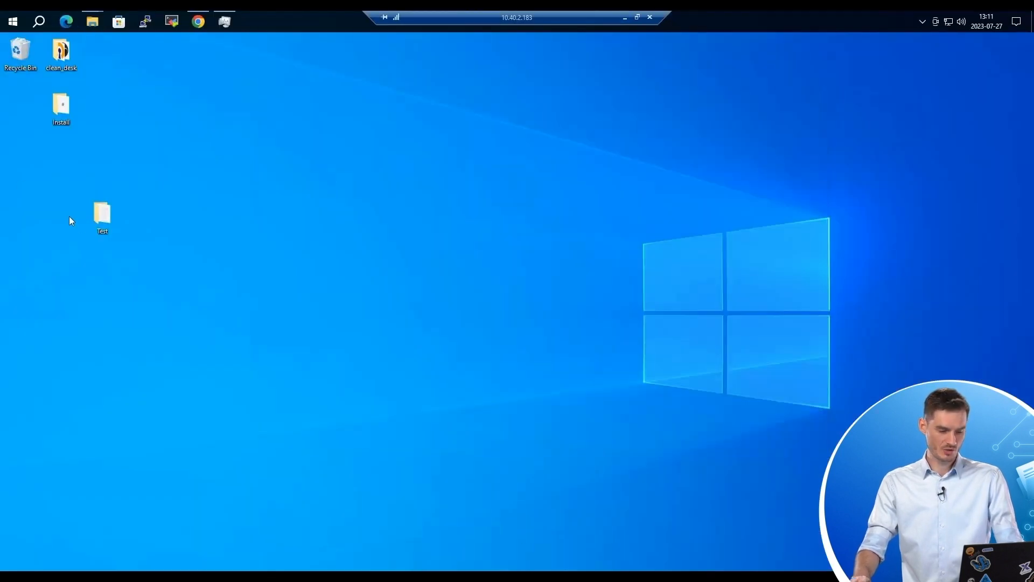
double_click(98, 215)
right_click(353, 276)
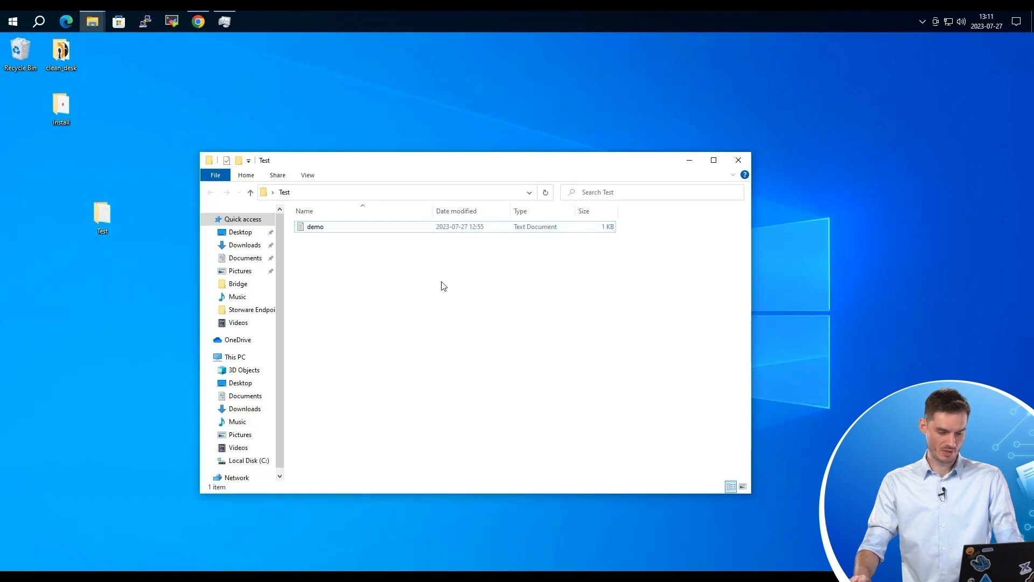
mouse_move(429, 419)
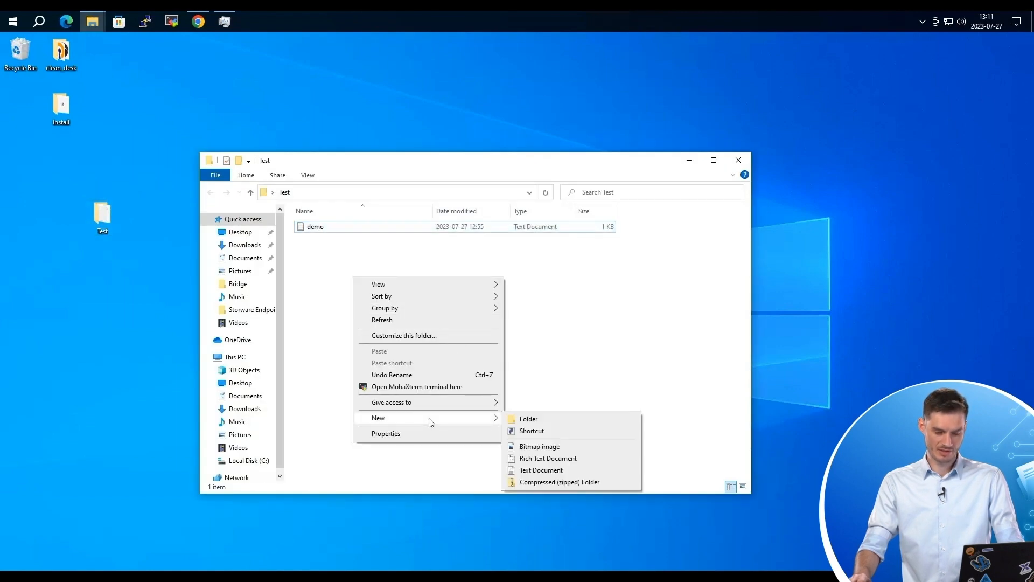
left_click(563, 420)
type("res")
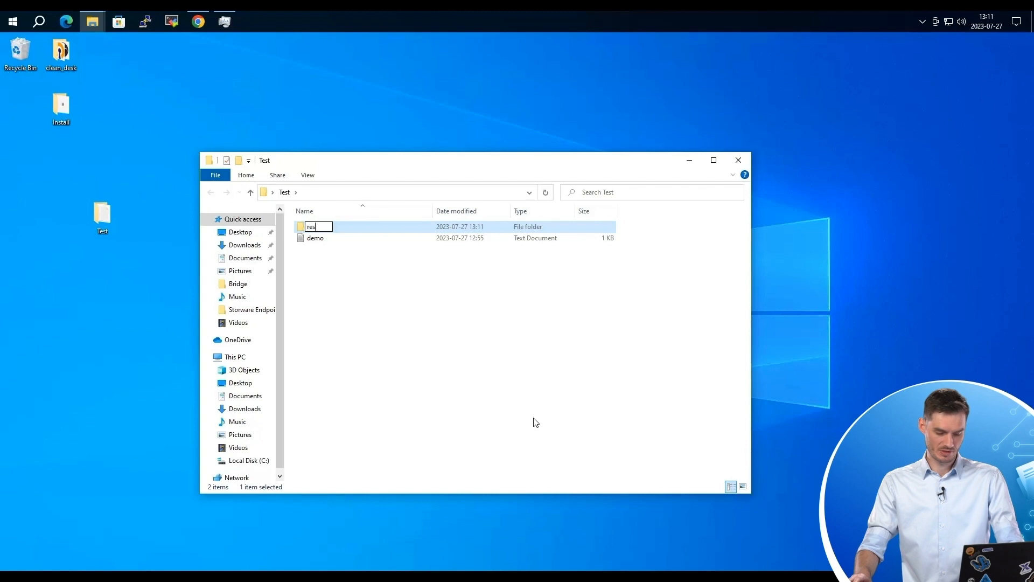
type("tore")
key("Return")
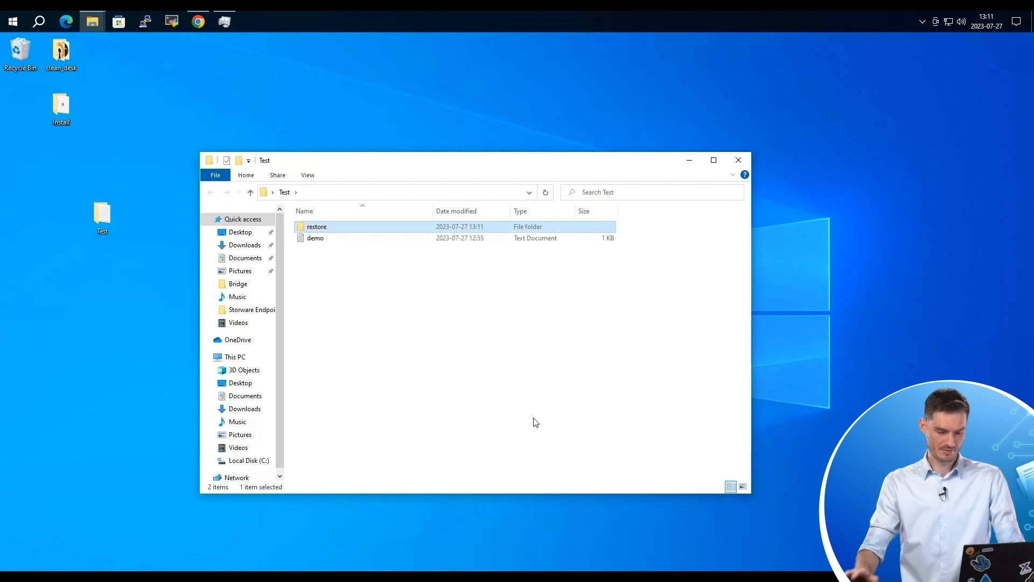
Copy the path C:\Users\Tester\Desktop\Test\restore and minimize the remote desktop.
double_click(317, 227)
left_click(350, 193)
right_click(348, 193)
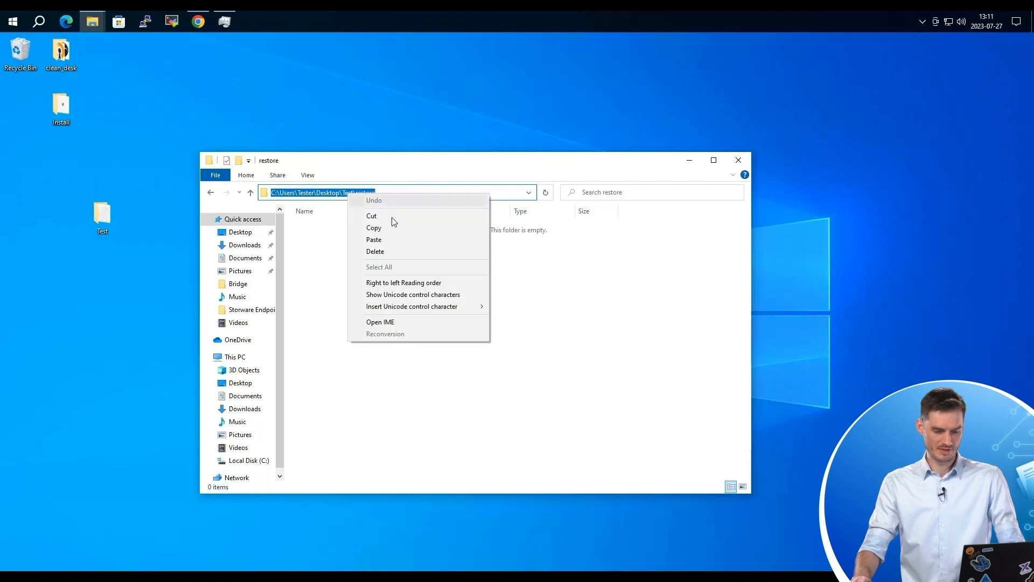
left_click(381, 229)
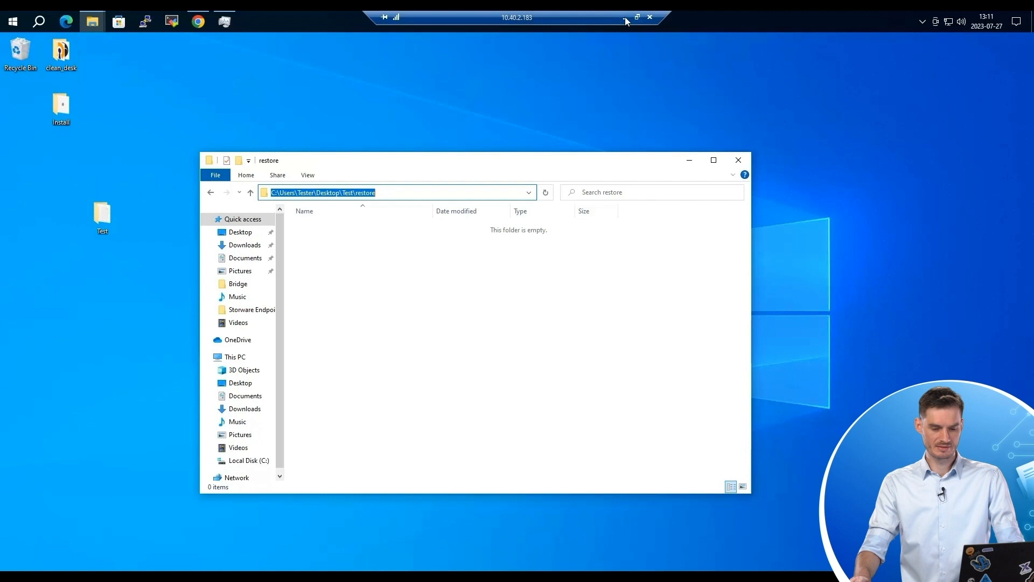
left_click(625, 17)
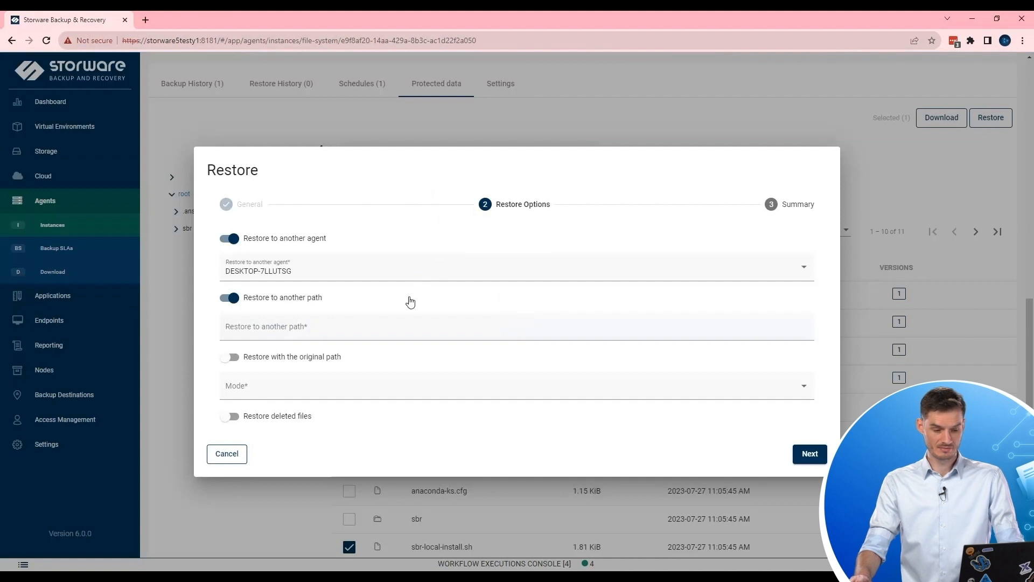
Restore into C:\Users\Tester\Desktop\Test\restore with Overwrite always and submit the task.
left_click(274, 326)
key("ctrl+v")
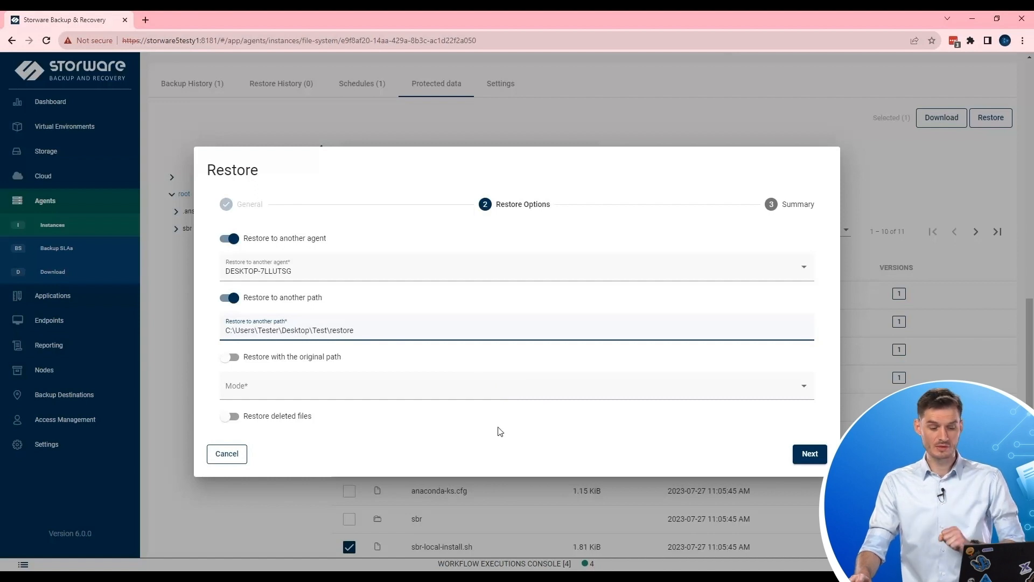
left_click(500, 396)
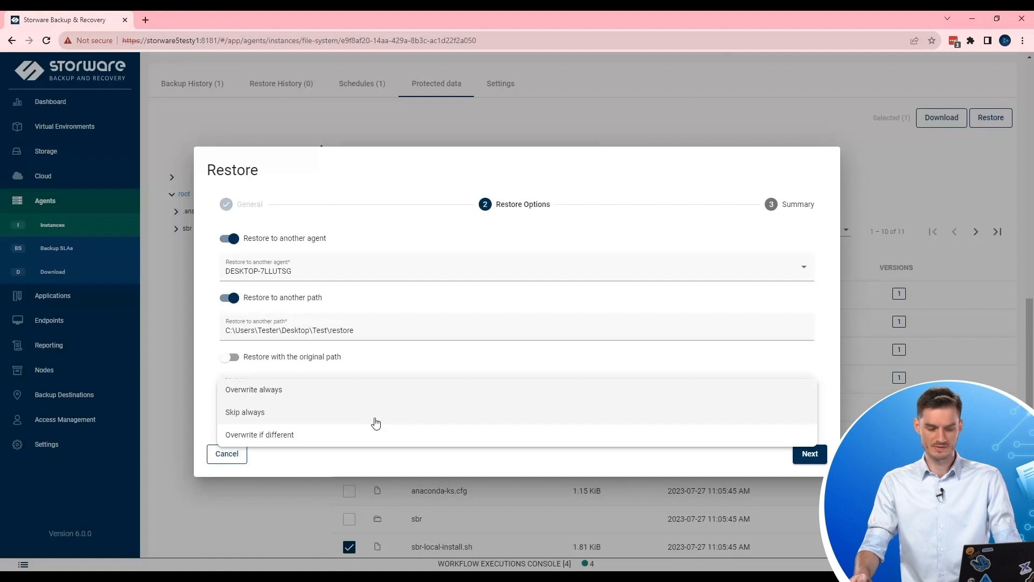
left_click(269, 394)
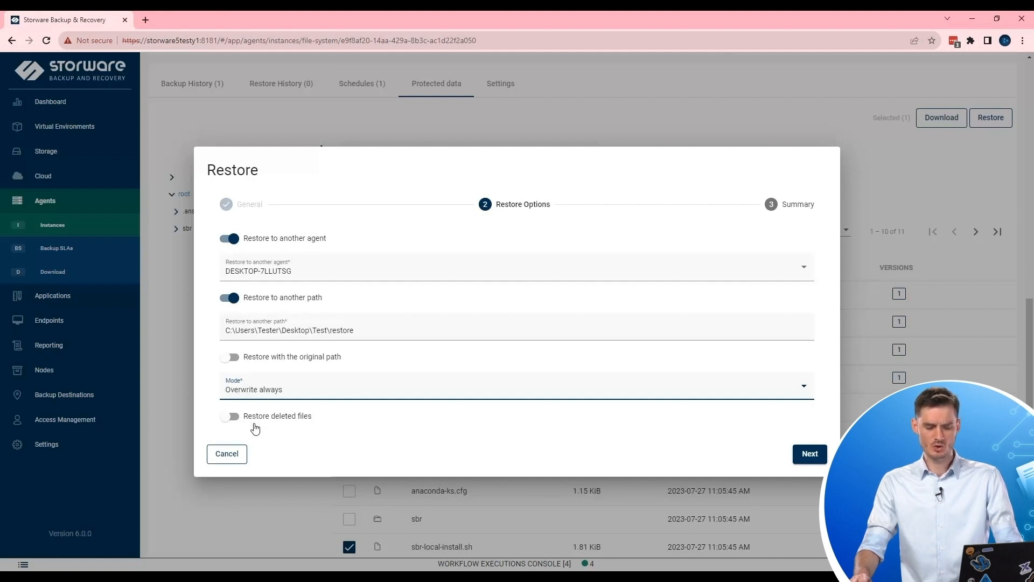
left_click(820, 454)
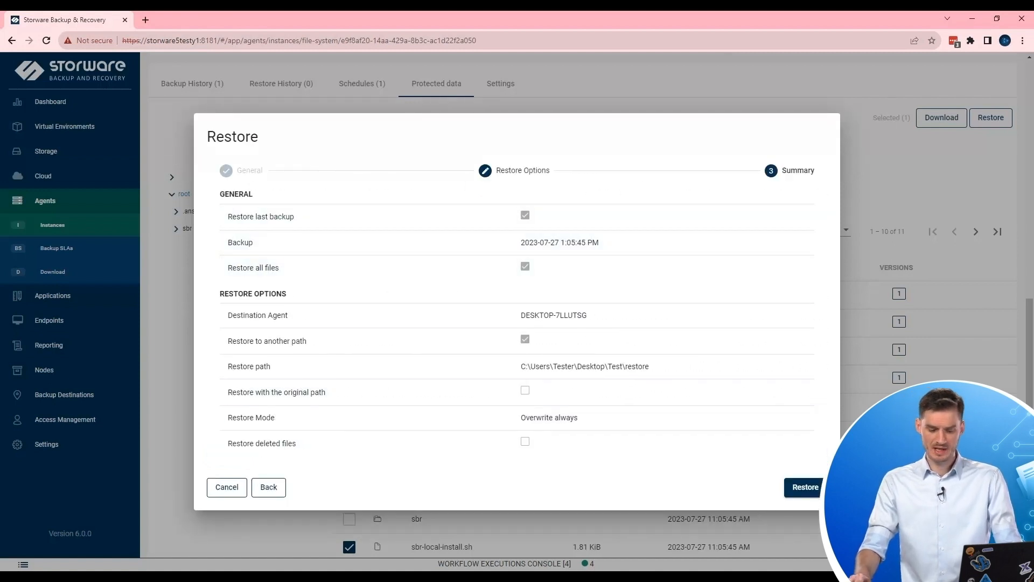
left_click(805, 488)
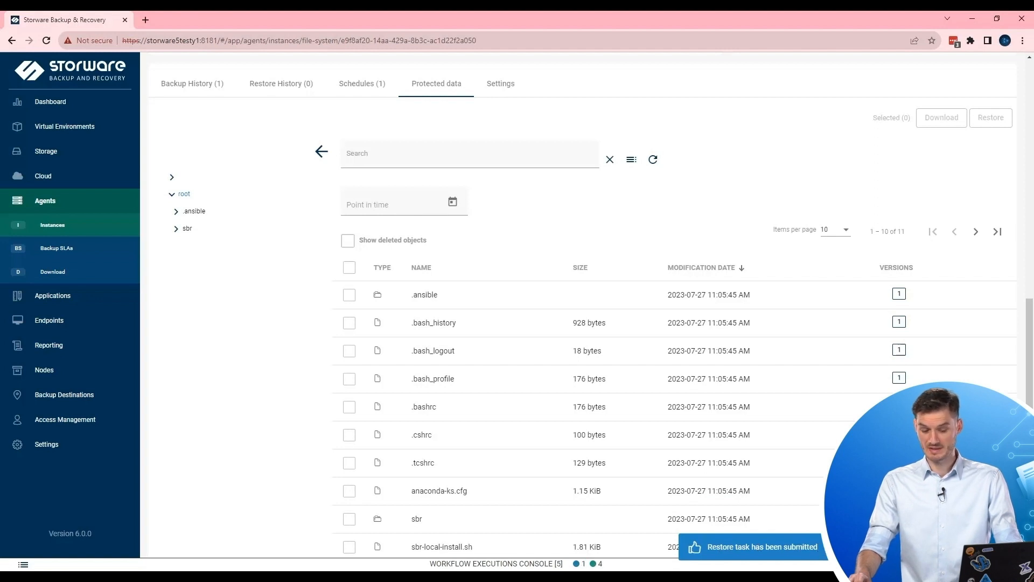
left_click(634, 567)
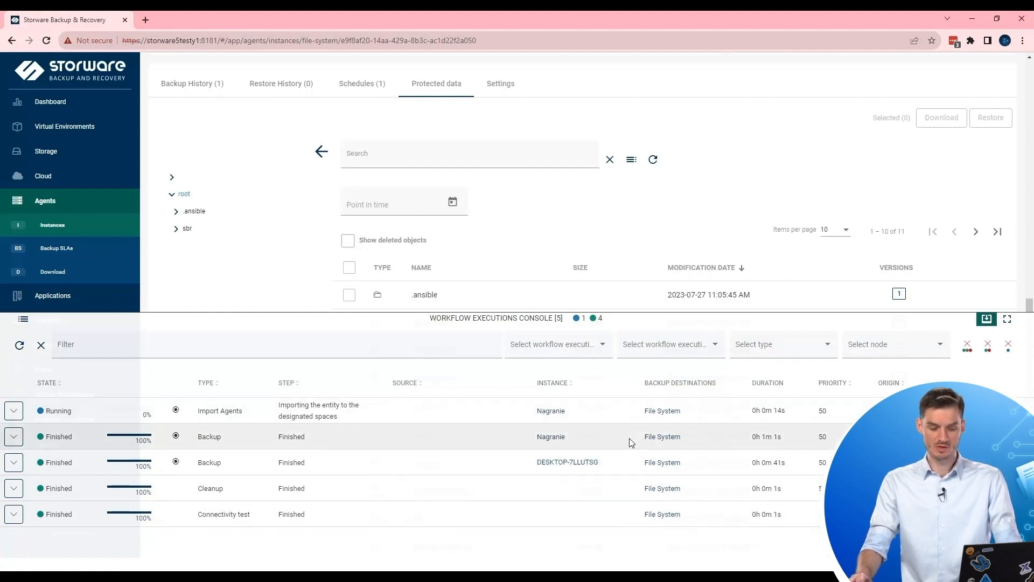
left_click(14, 412)
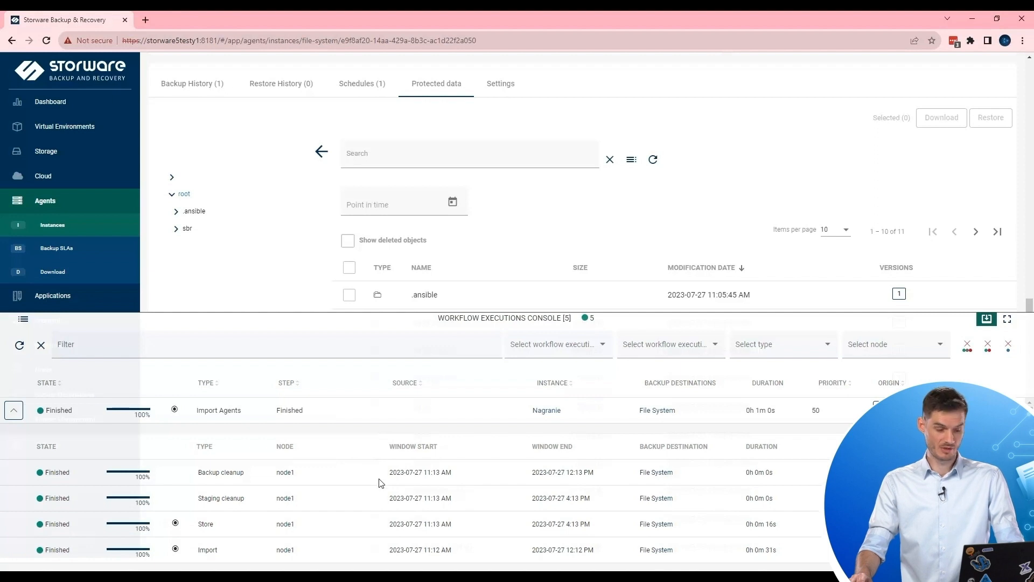
left_click(16, 412)
left_click(987, 319)
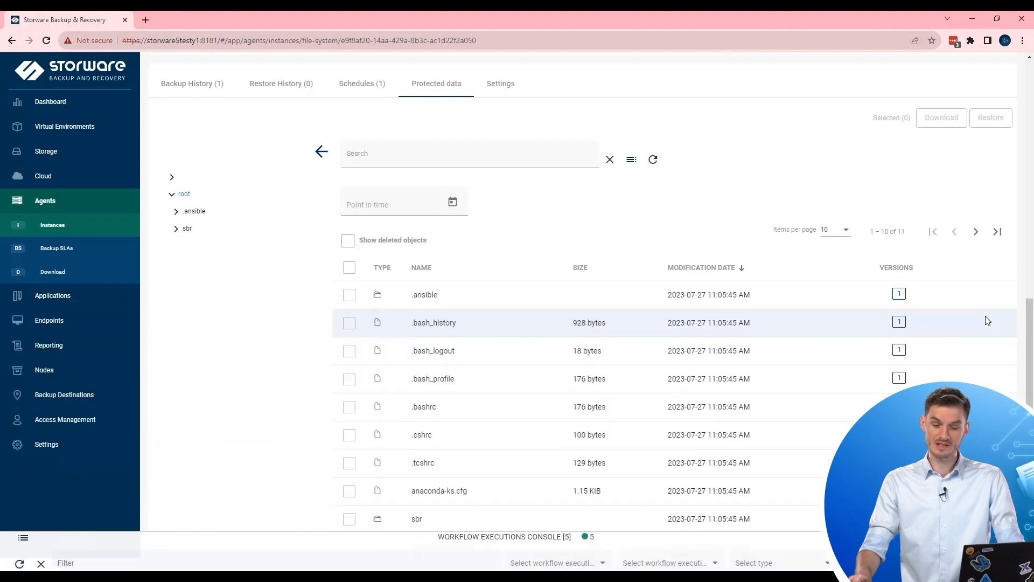